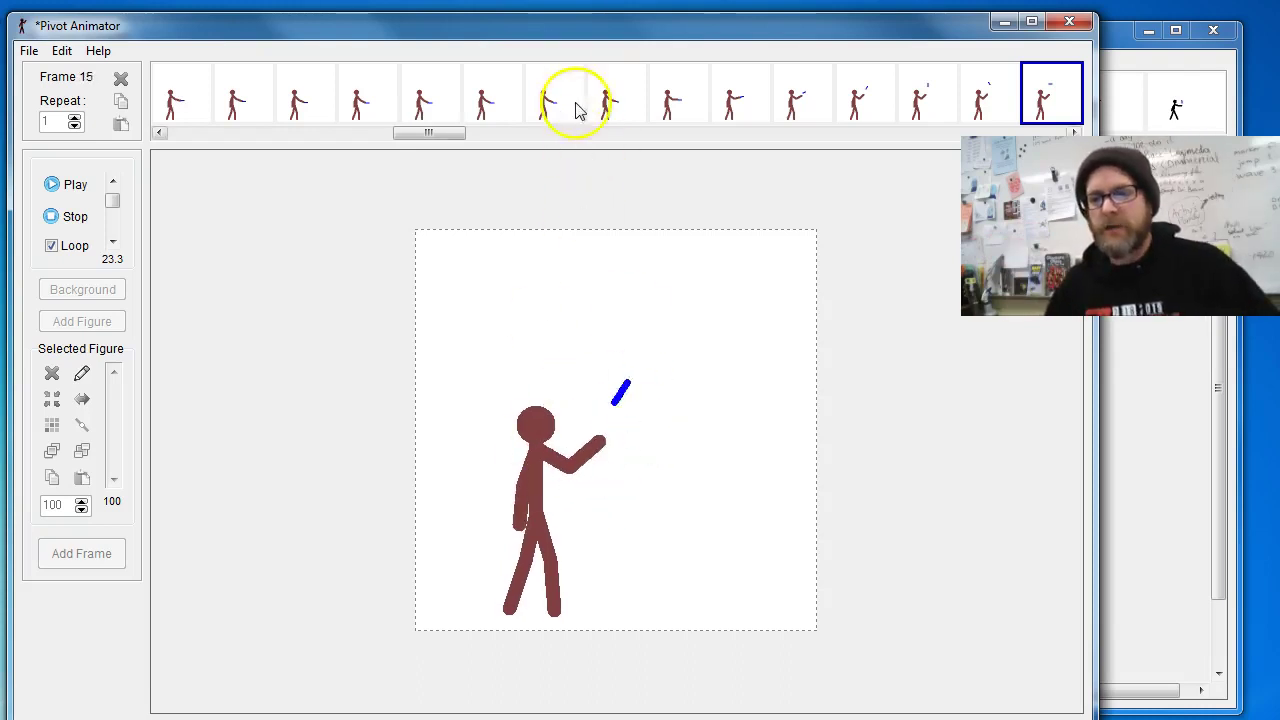
# - Examine the two sample animations of a stick figure tossing a marker, comparing them in their separate windows
pyautogui.moveTo(580, 29); pyautogui.dragTo(594, 57)
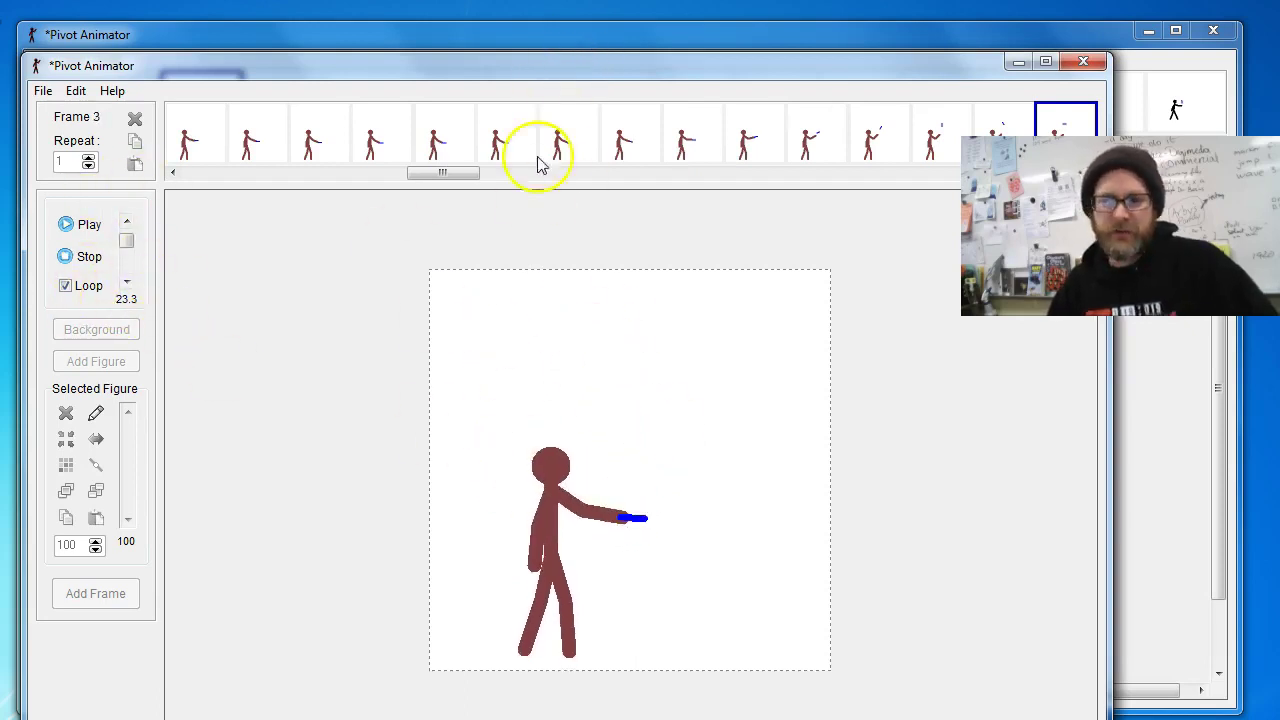
pyautogui.click(578, 47)
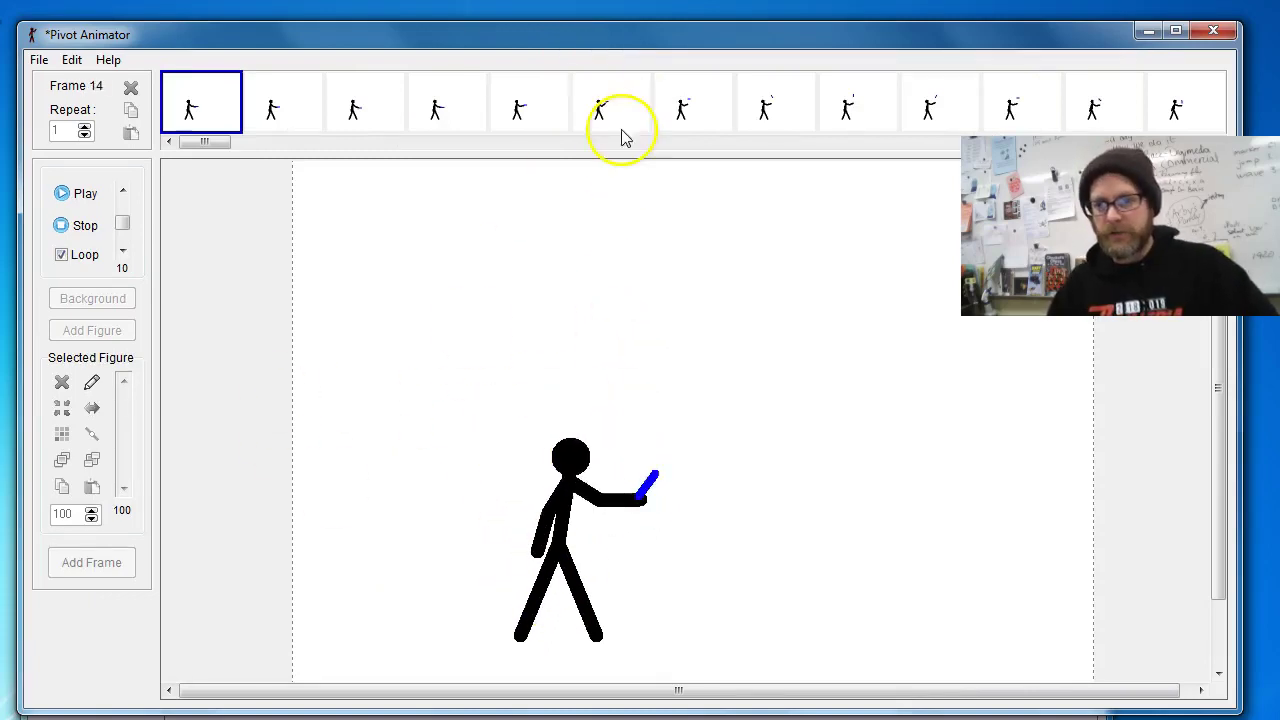
pyautogui.moveTo(623, 29); pyautogui.dragTo(600, 100)
pyautogui.click(594, 72)
pyautogui.doubleClick(594, 71)
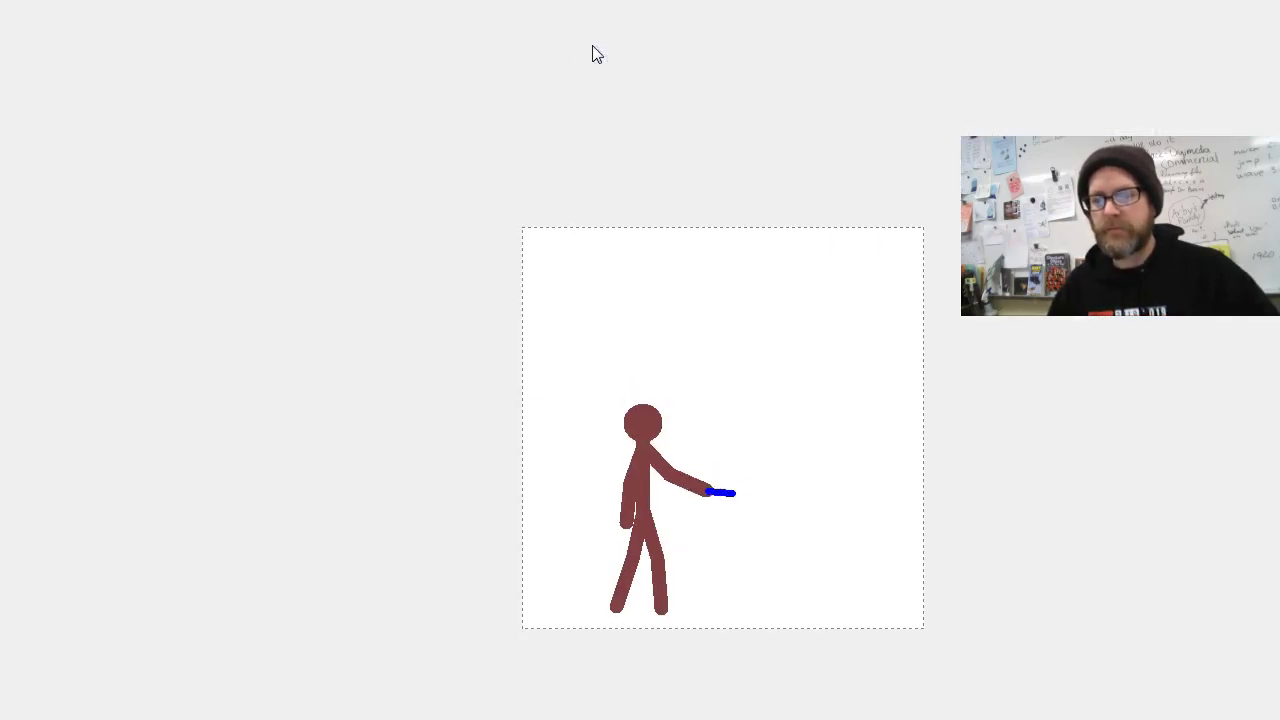
pyautogui.doubleClick(592, 2)
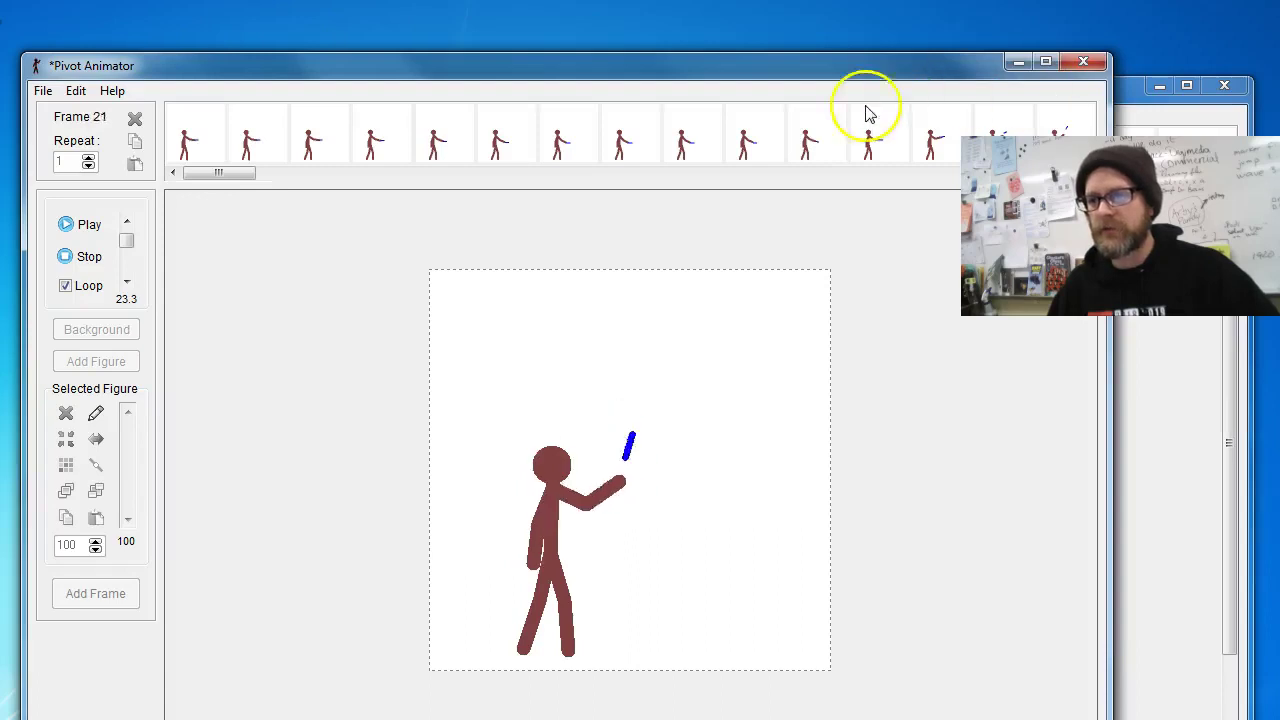
pyautogui.moveTo(771, 69); pyautogui.dragTo(778, 57)
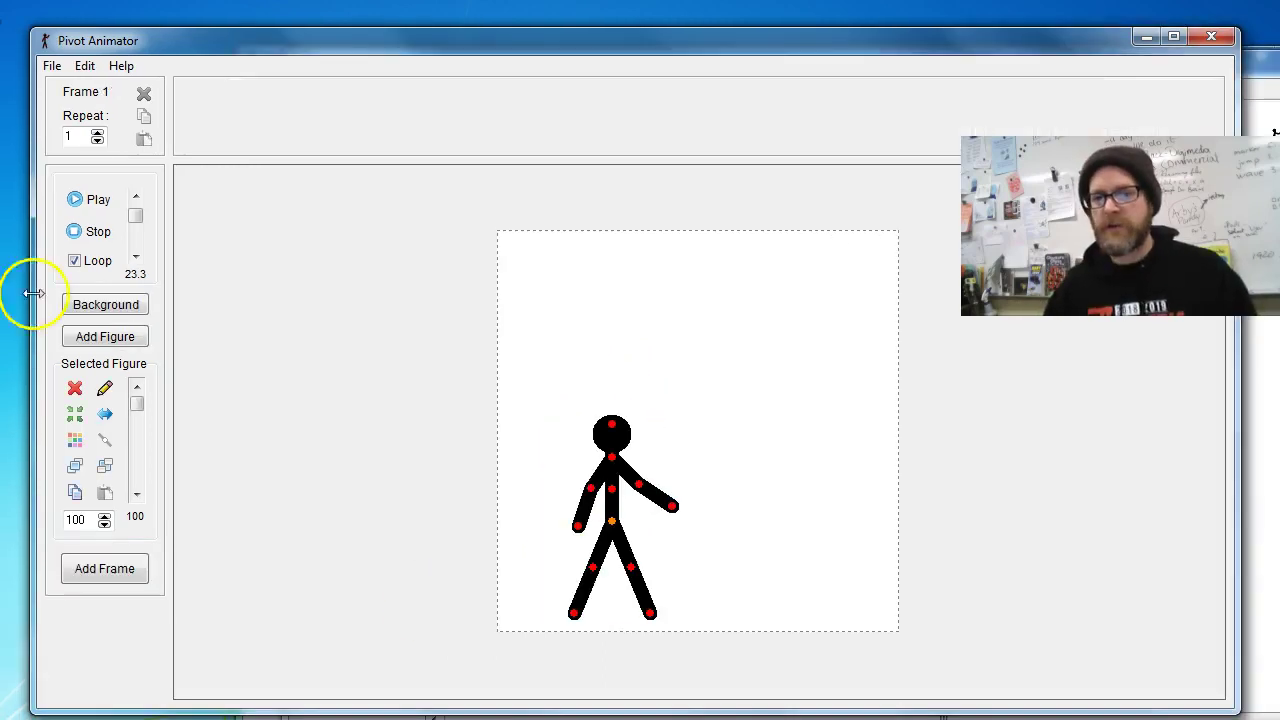
# - Set the number of onion skins to 3 in the animation options
pyautogui.click(52, 65)
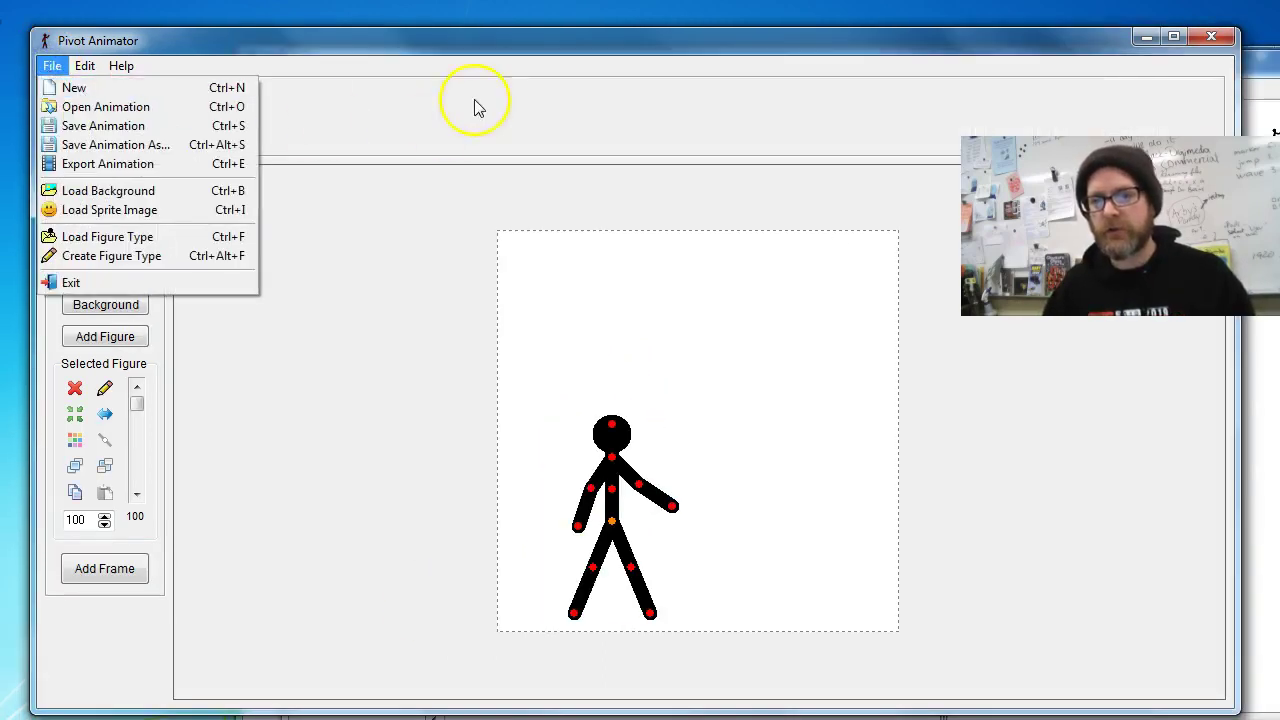
pyautogui.click(480, 54)
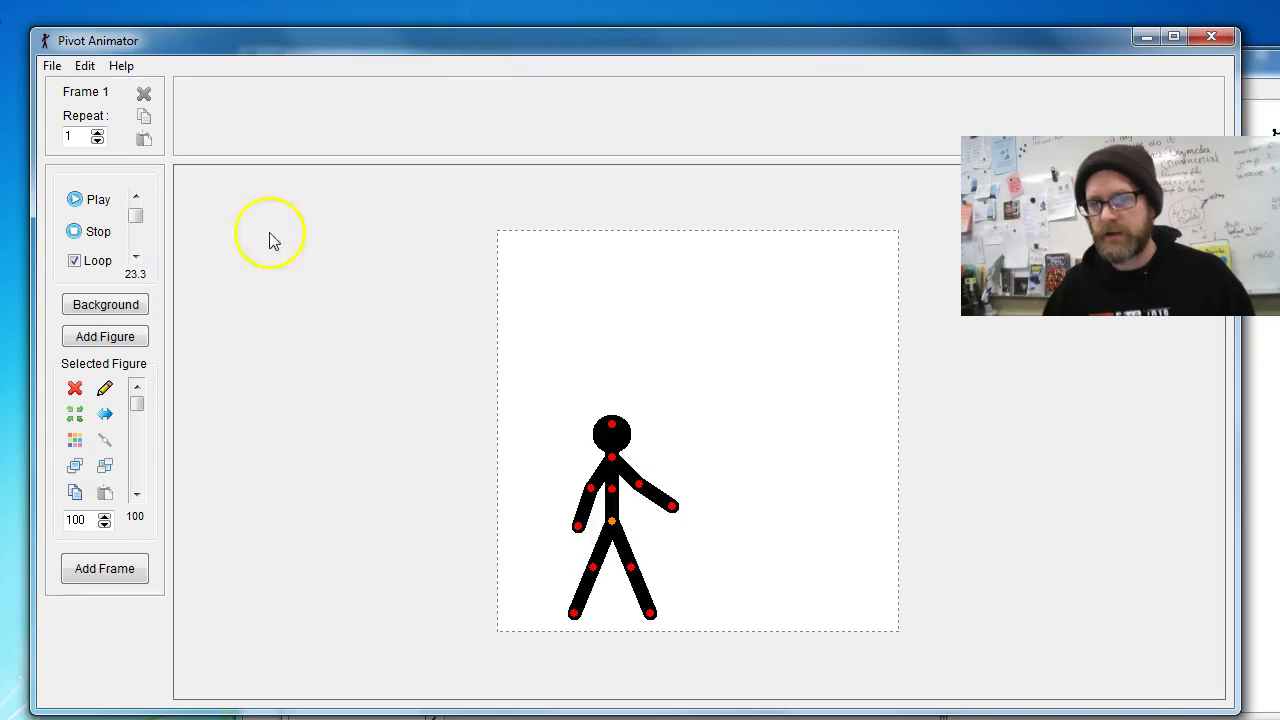
pyautogui.click(86, 65)
pyautogui.click(133, 177)
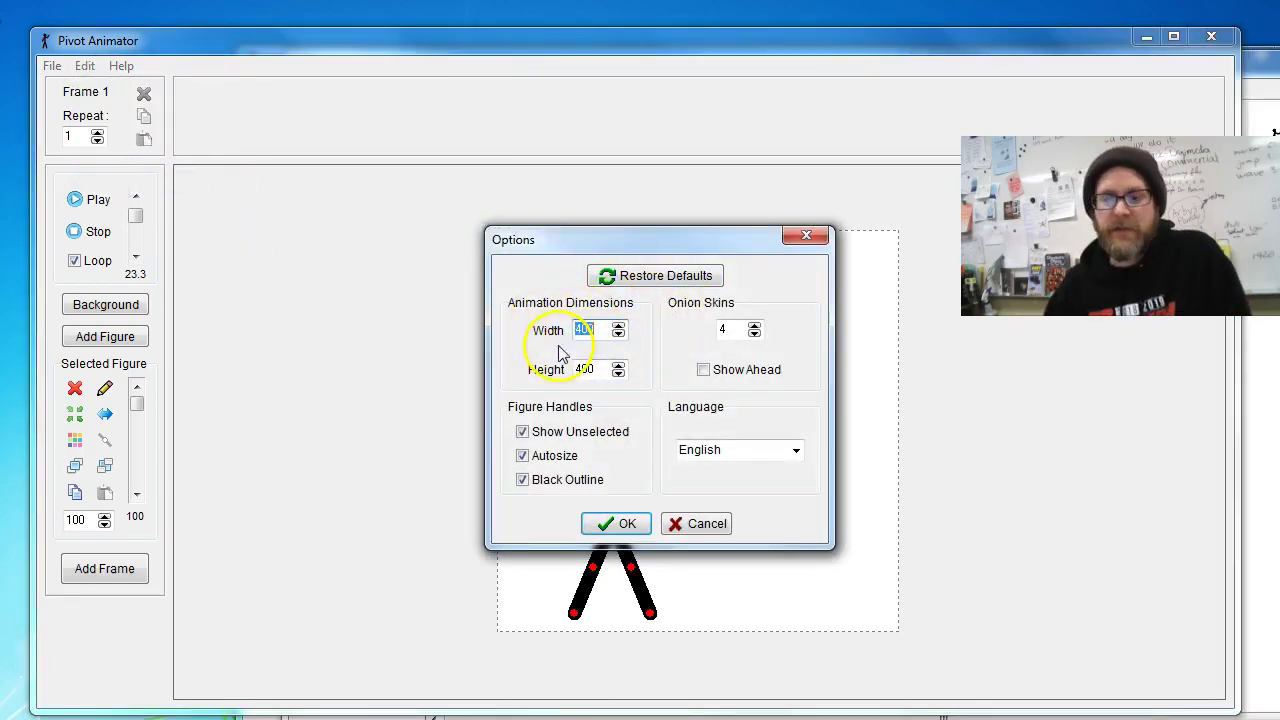
pyautogui.click(754, 334)
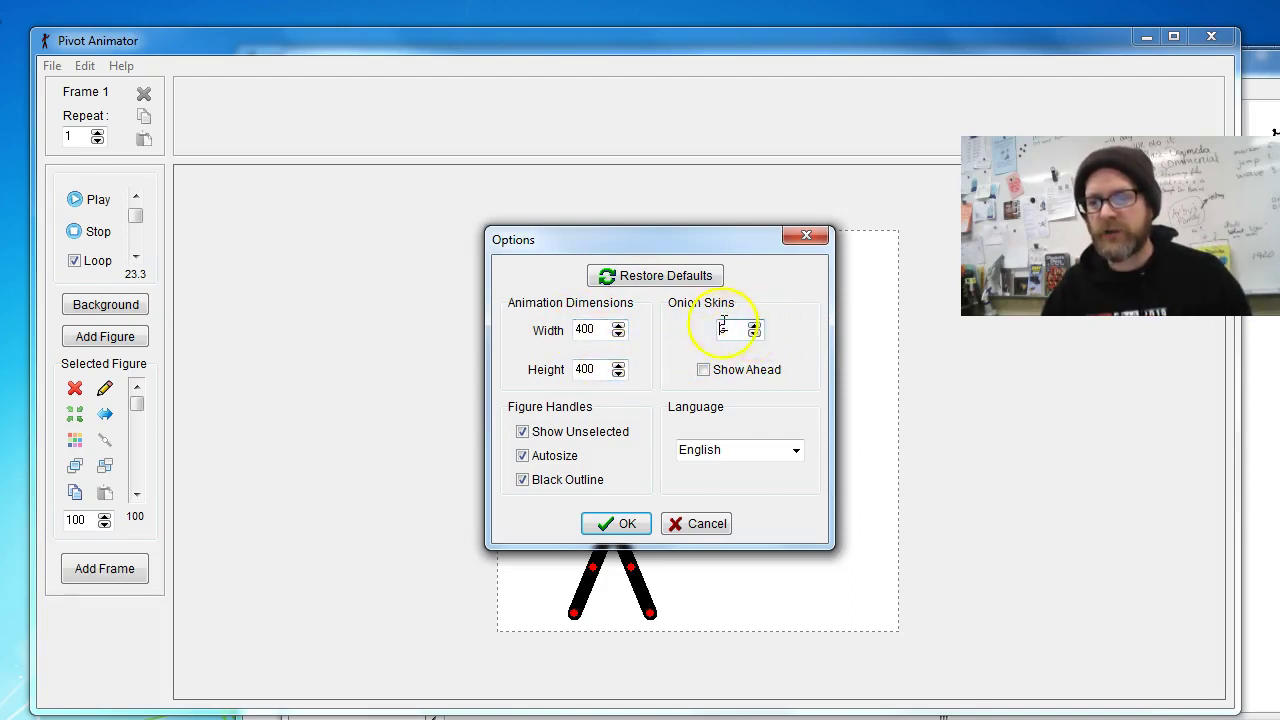
pyautogui.click(625, 530)
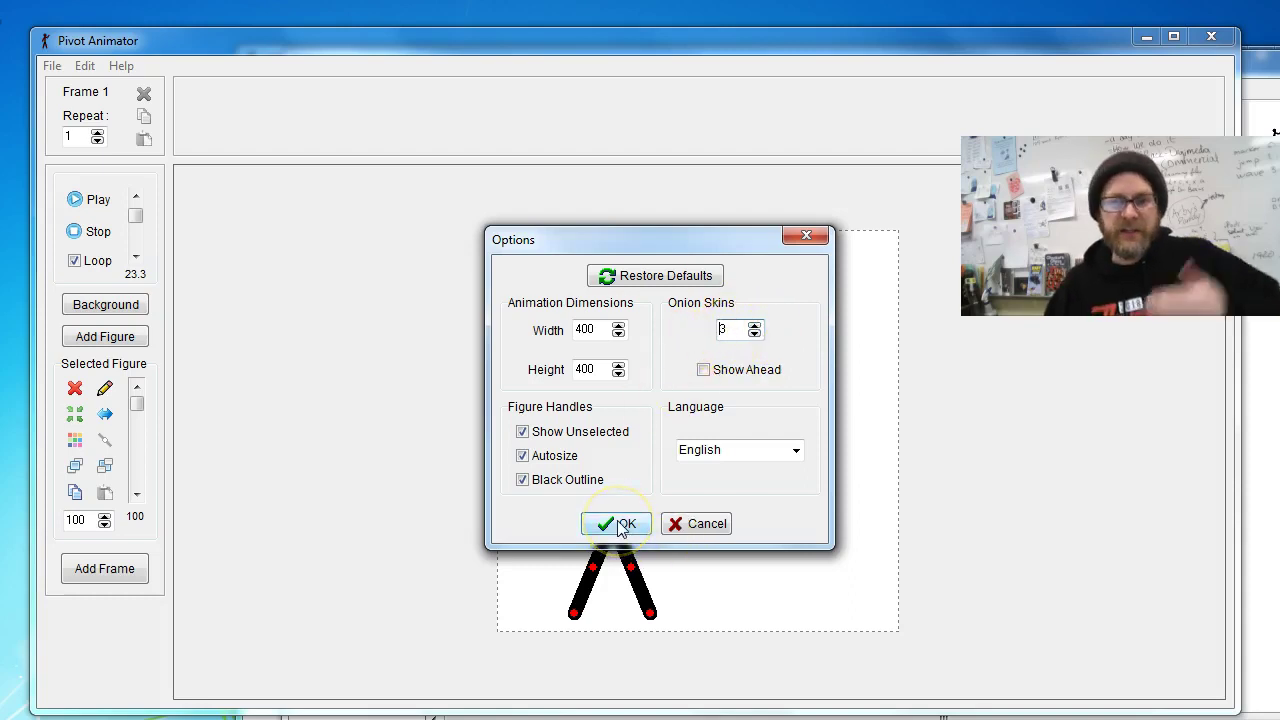
pyautogui.click(617, 525)
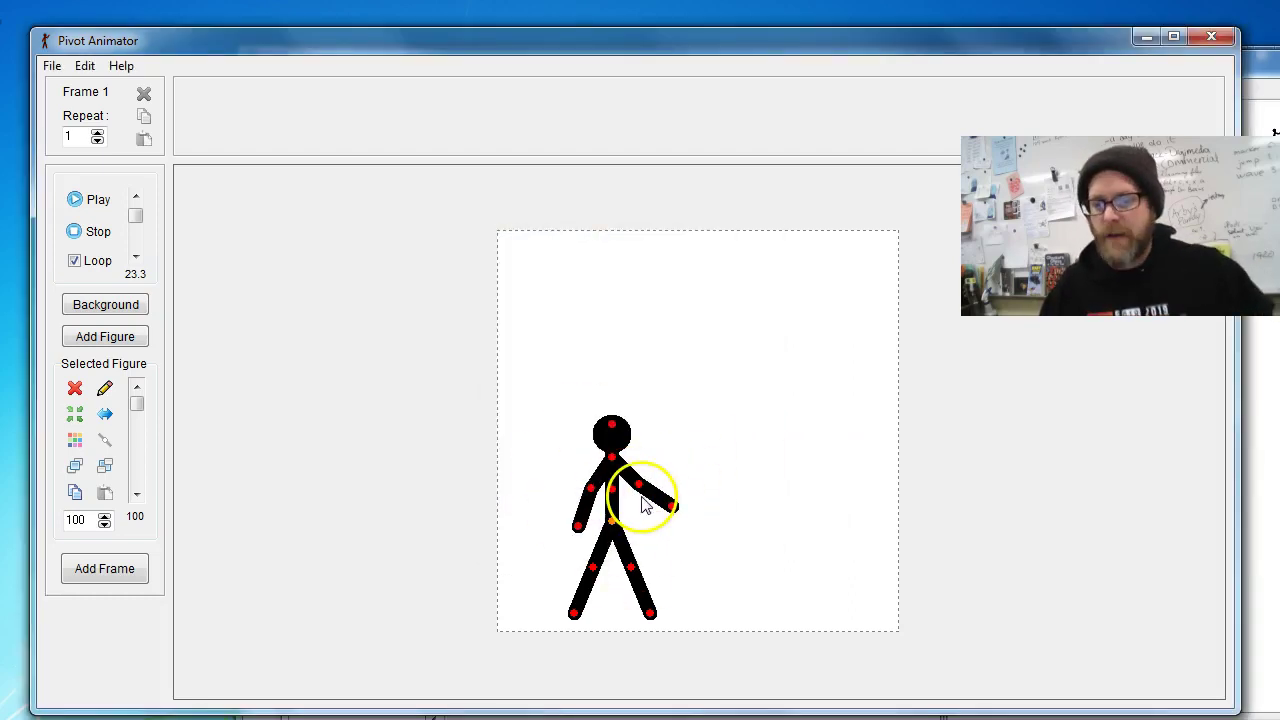
# - Raise the stick figure's outstretched arm slightly
pyautogui.moveTo(639, 485); pyautogui.dragTo(642, 484)
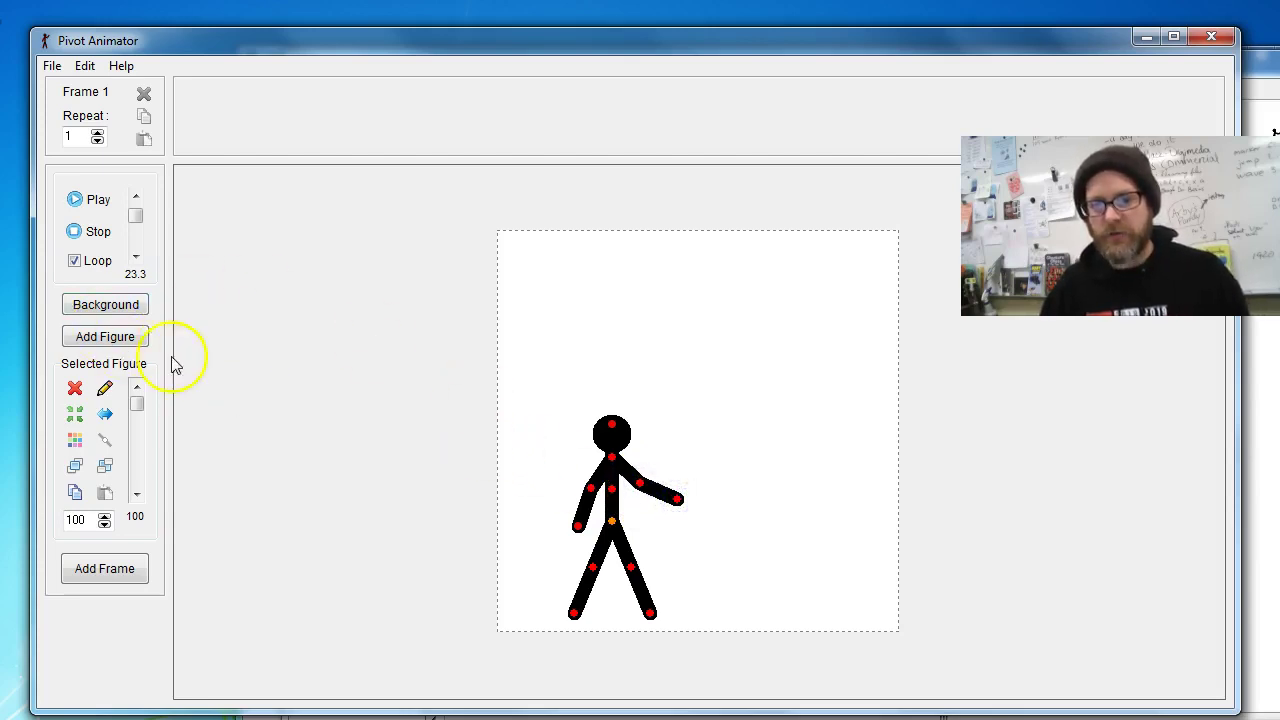
pyautogui.click(50, 65)
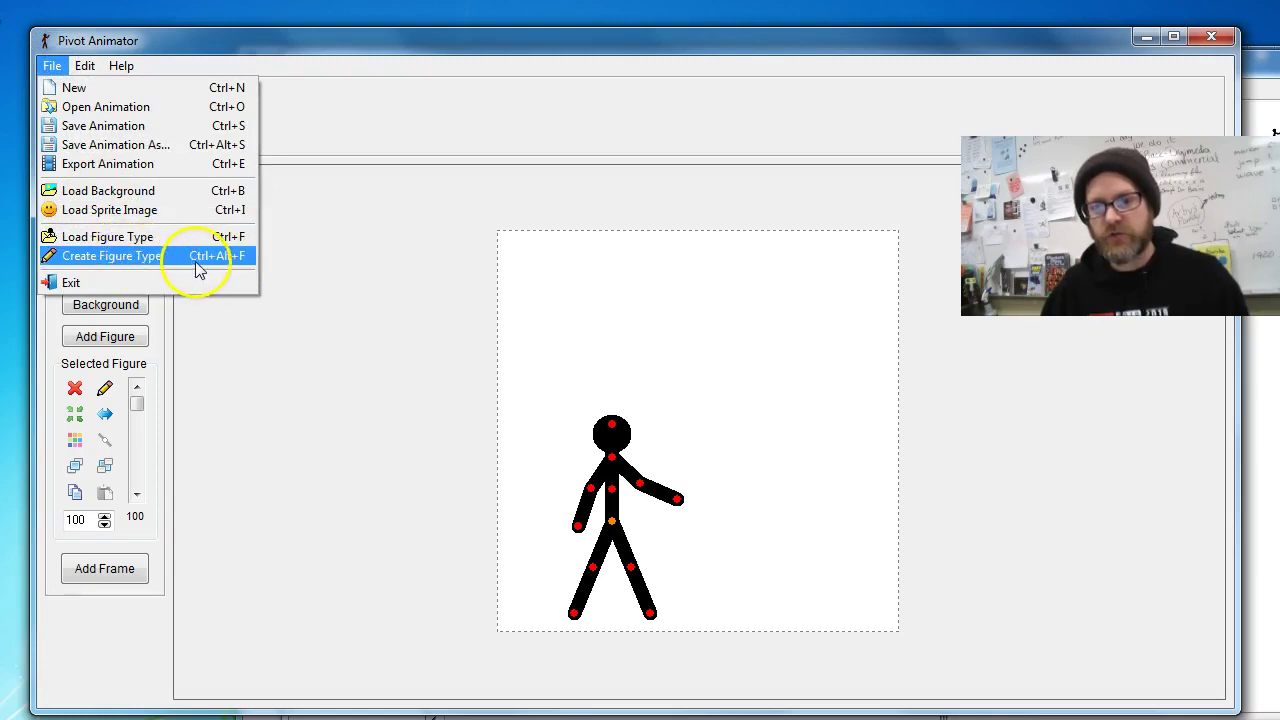
pyautogui.click(402, 328)
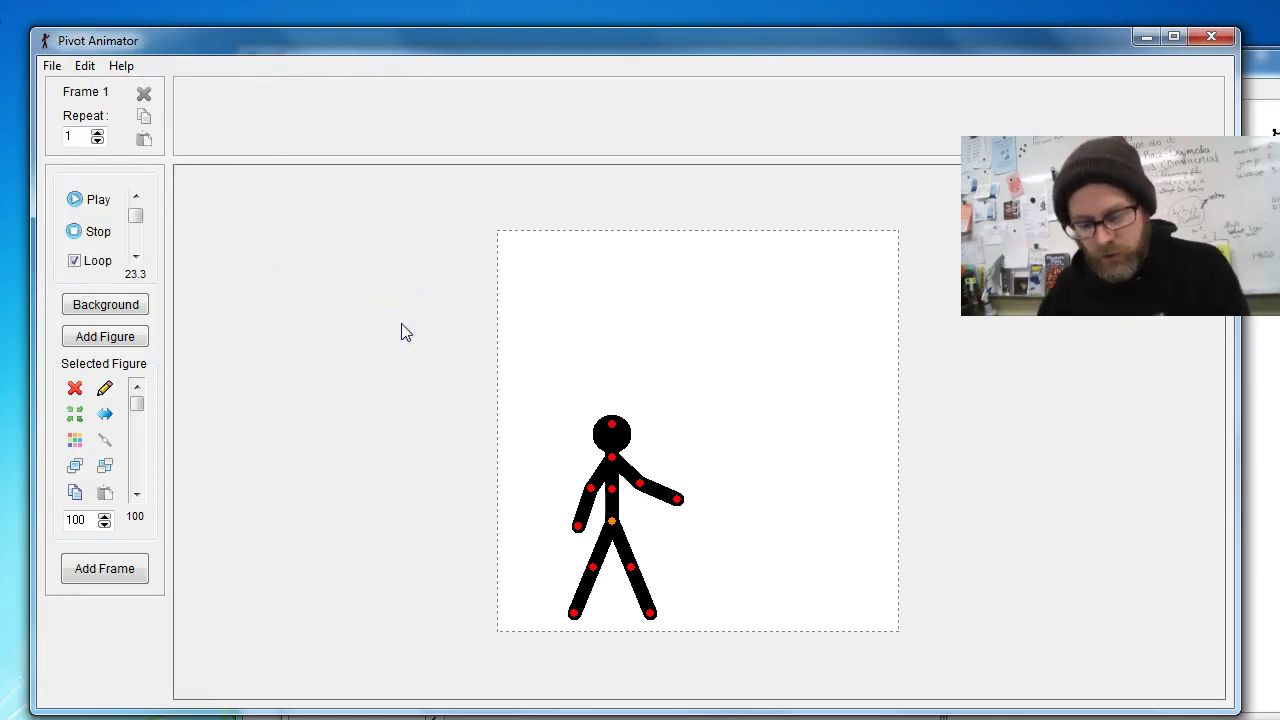
# - Create a new figure type consisting of one nearly horizontal line segment, about 25 long with thickness 8, near the canvas's lower-left corner
pyautogui.hotkey('ctrl', 'f')
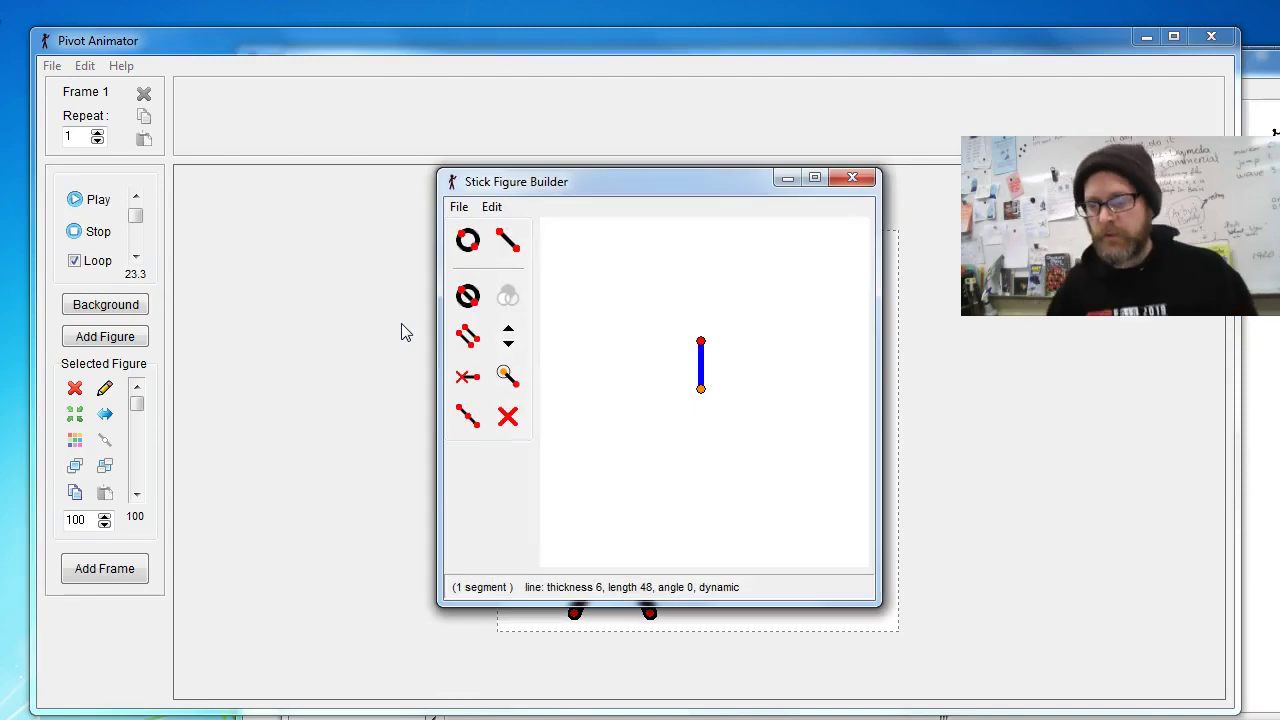
pyautogui.click(702, 342)
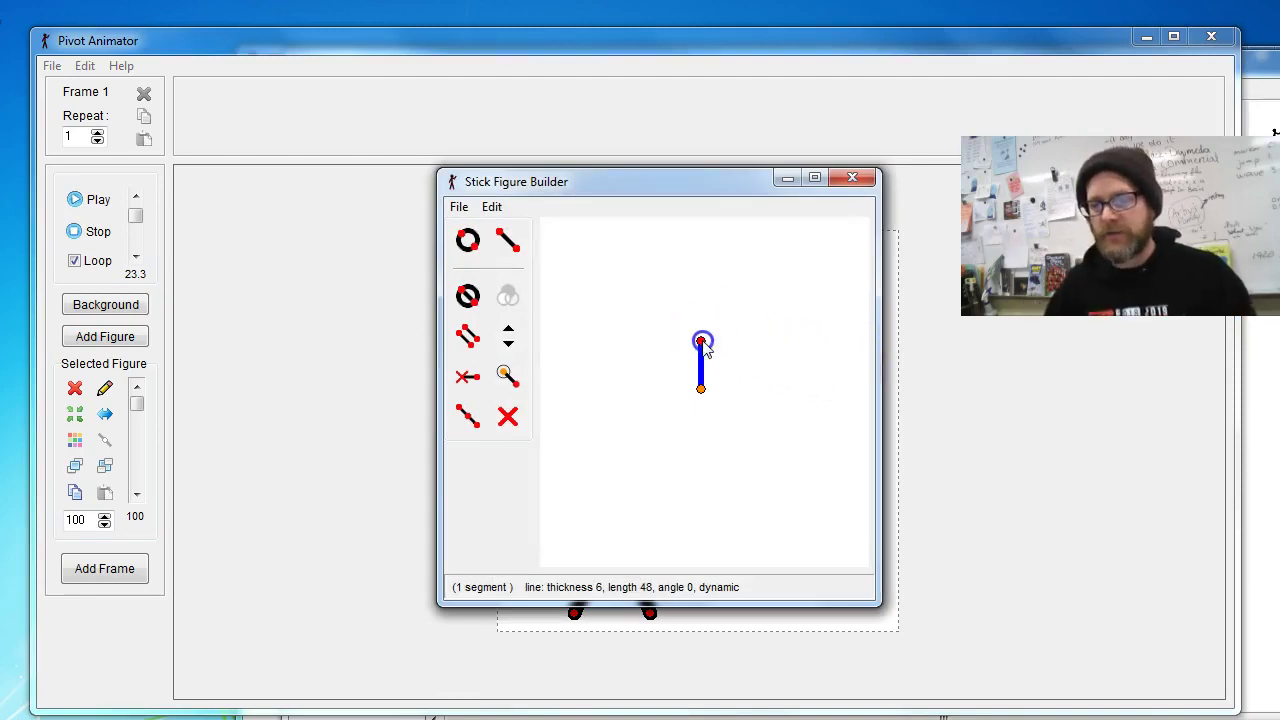
pyautogui.moveTo(733, 372); pyautogui.dragTo(660, 371)
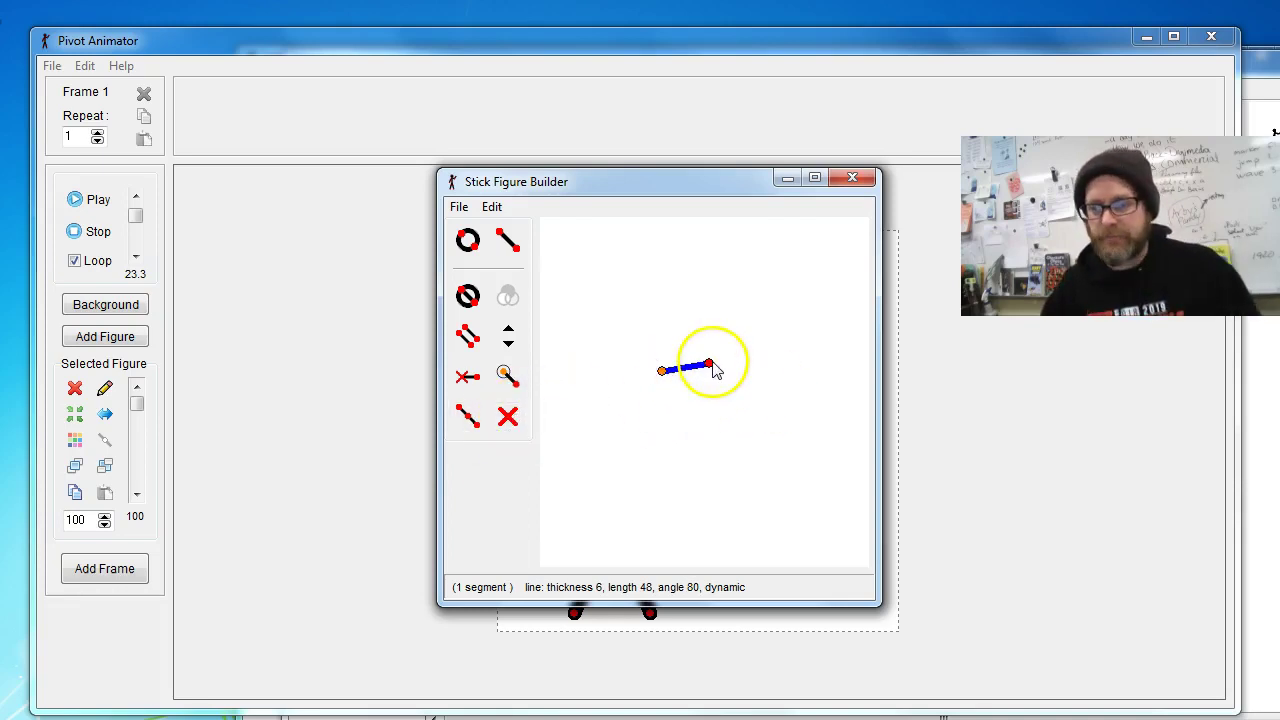
pyautogui.moveTo(663, 372); pyautogui.dragTo(597, 535)
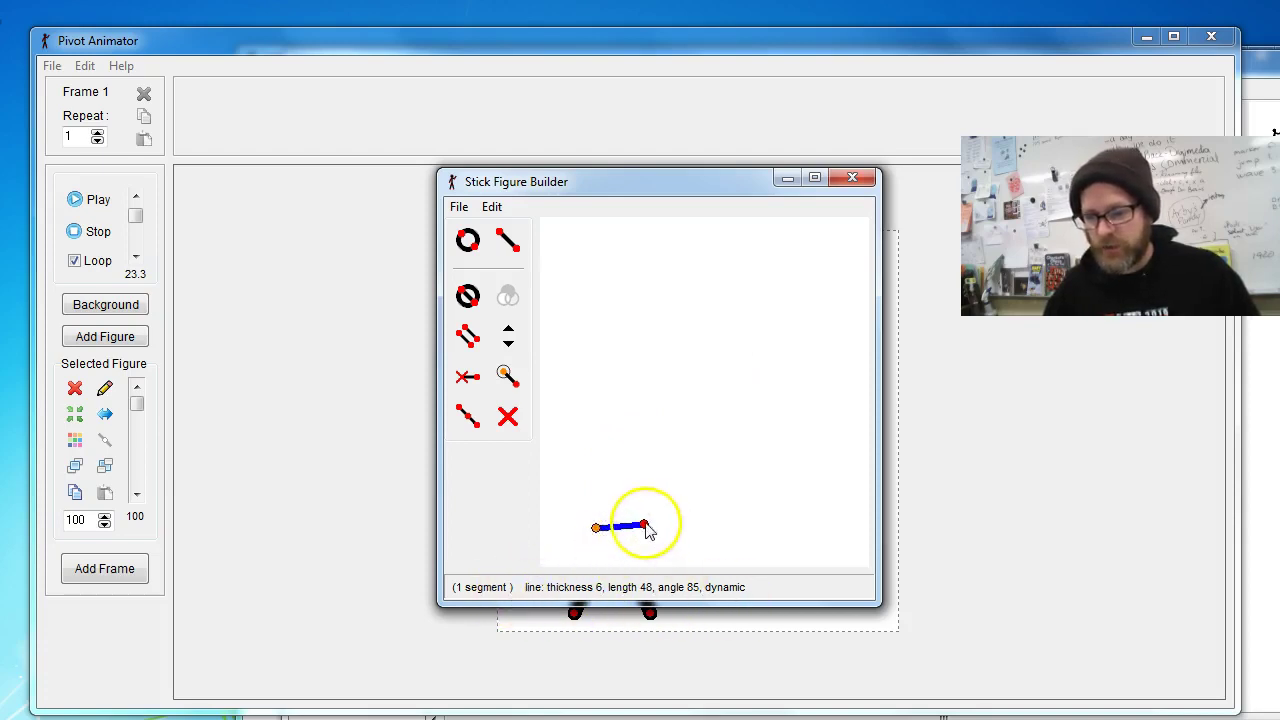
pyautogui.click(540, 497)
pyautogui.moveTo(645, 525); pyautogui.dragTo(682, 545)
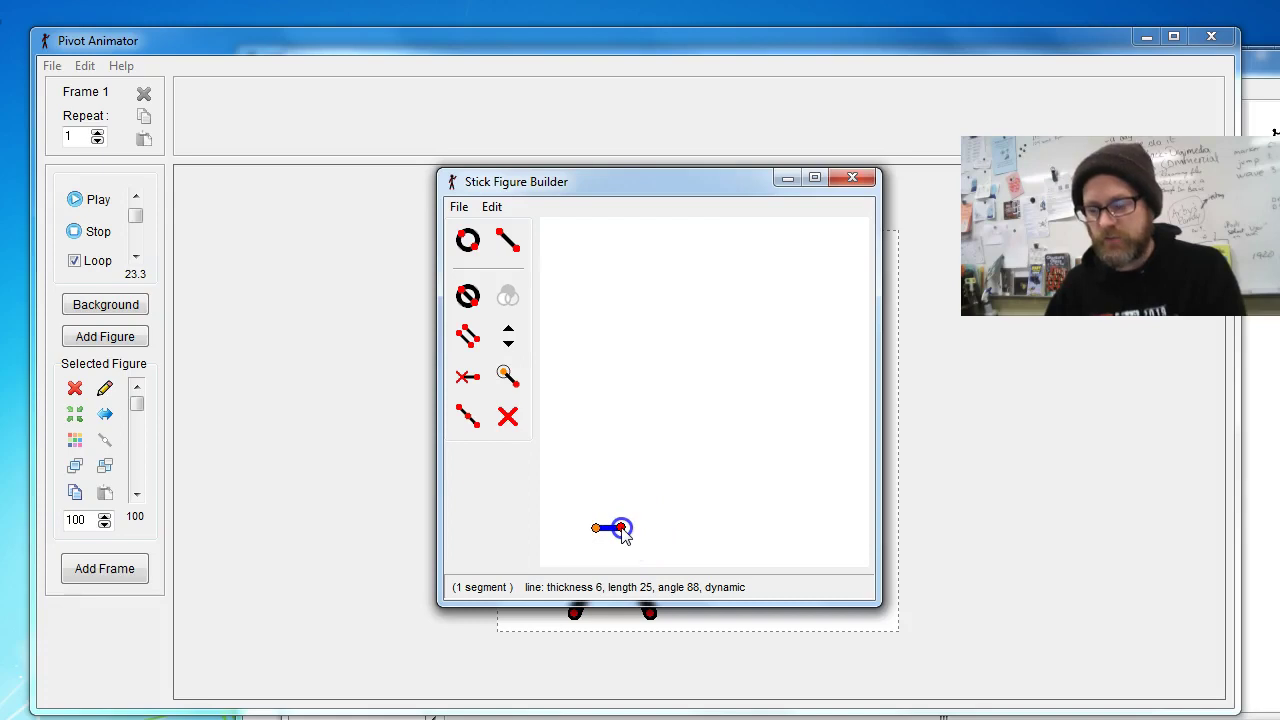
pyautogui.click(509, 333)
pyautogui.click(509, 333)
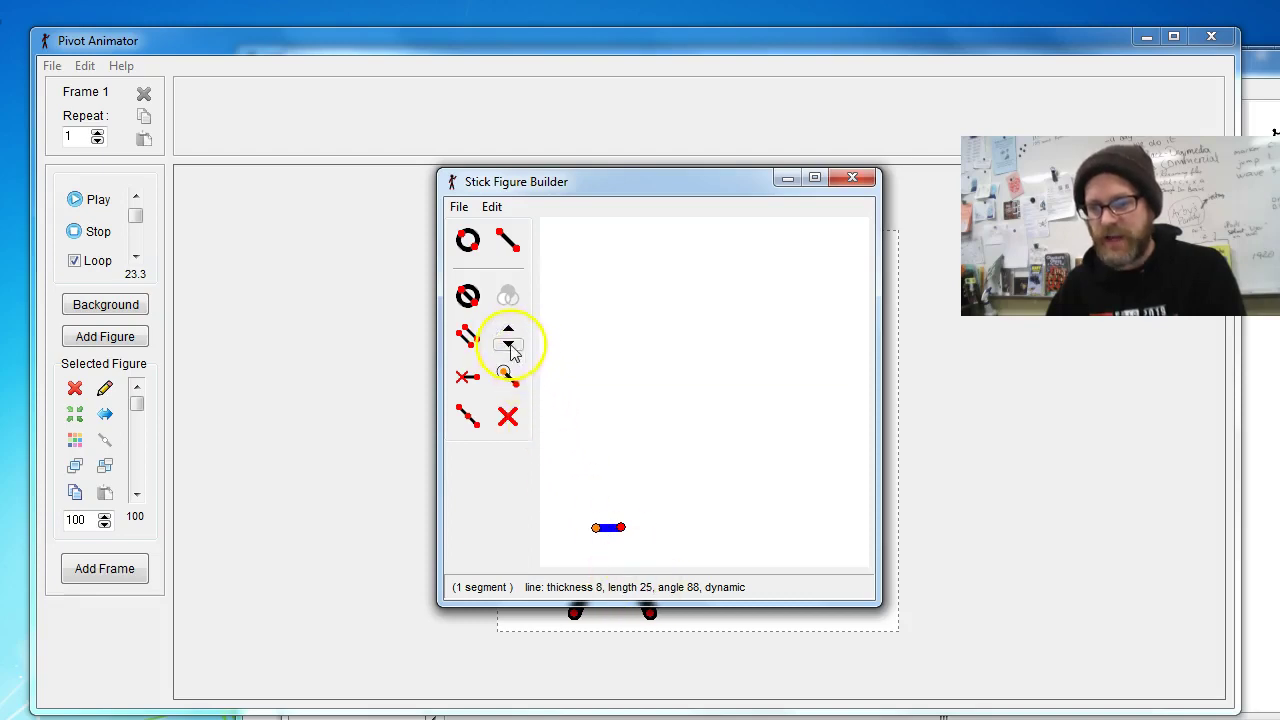
# - Add the new figure to the animation under the name "marker" and move it close to the stick figure's outstretched hand
pyautogui.click(460, 210)
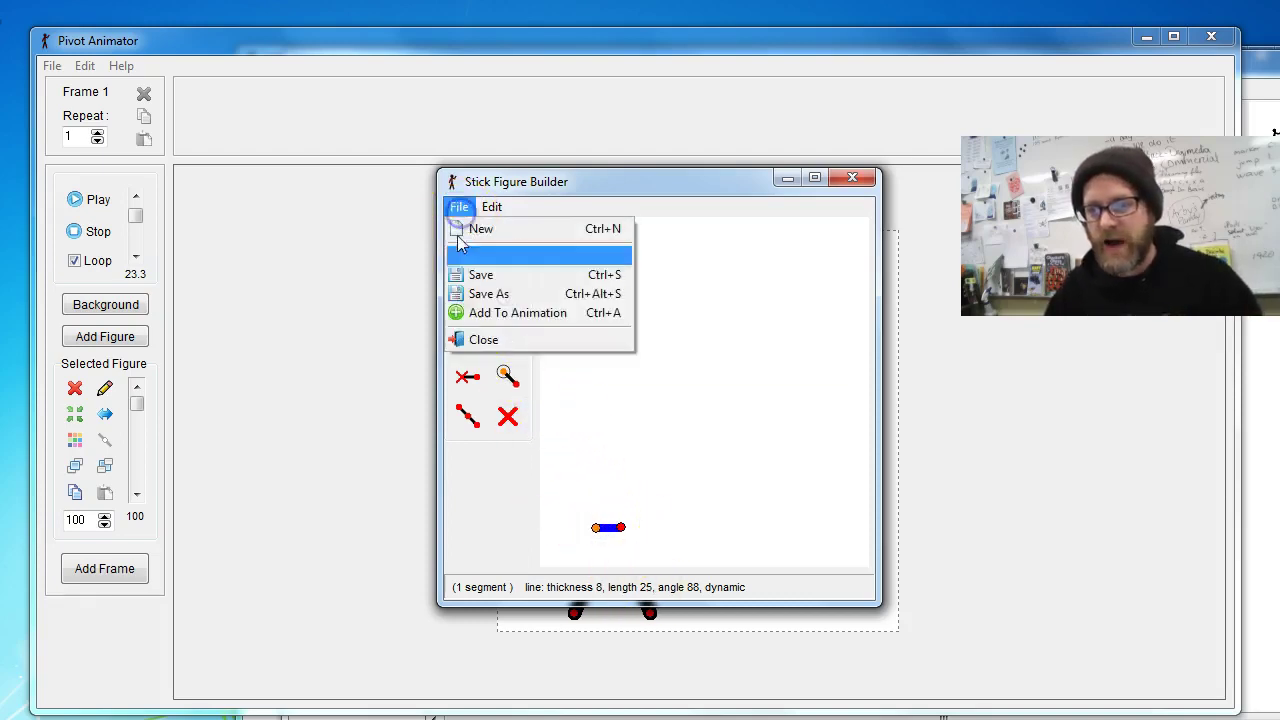
pyautogui.click(505, 313)
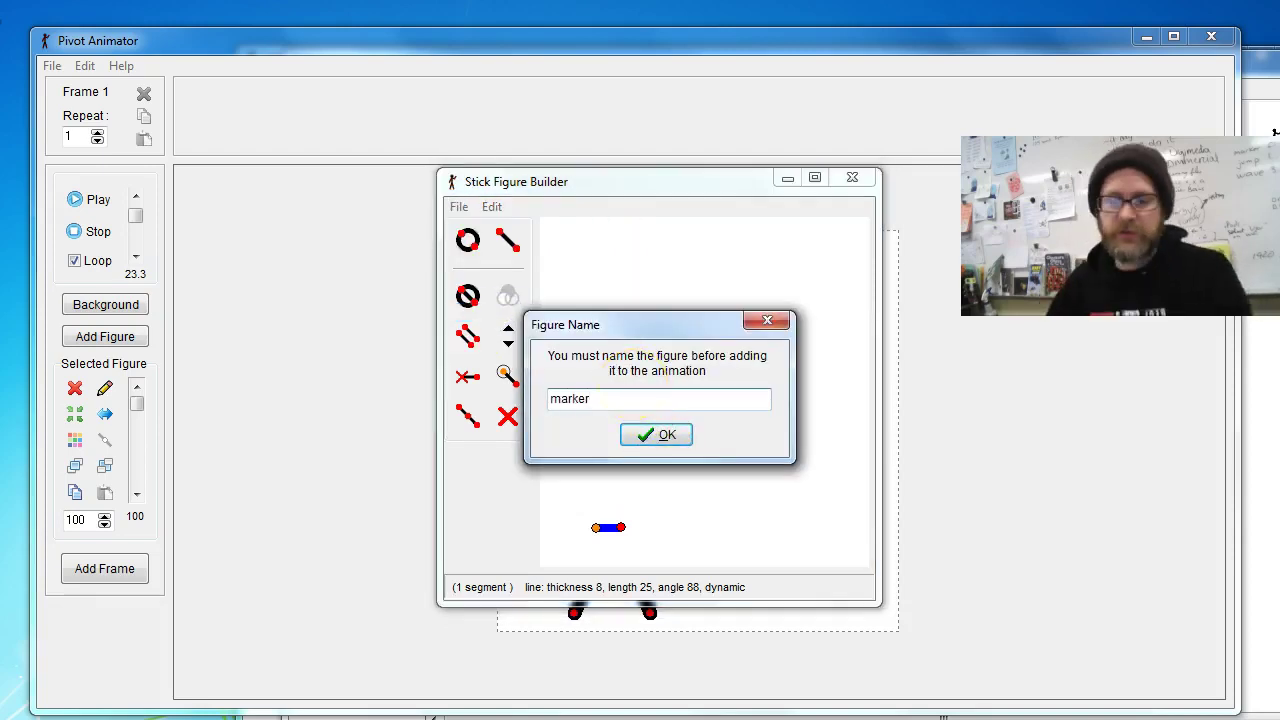
pyautogui.click(662, 434)
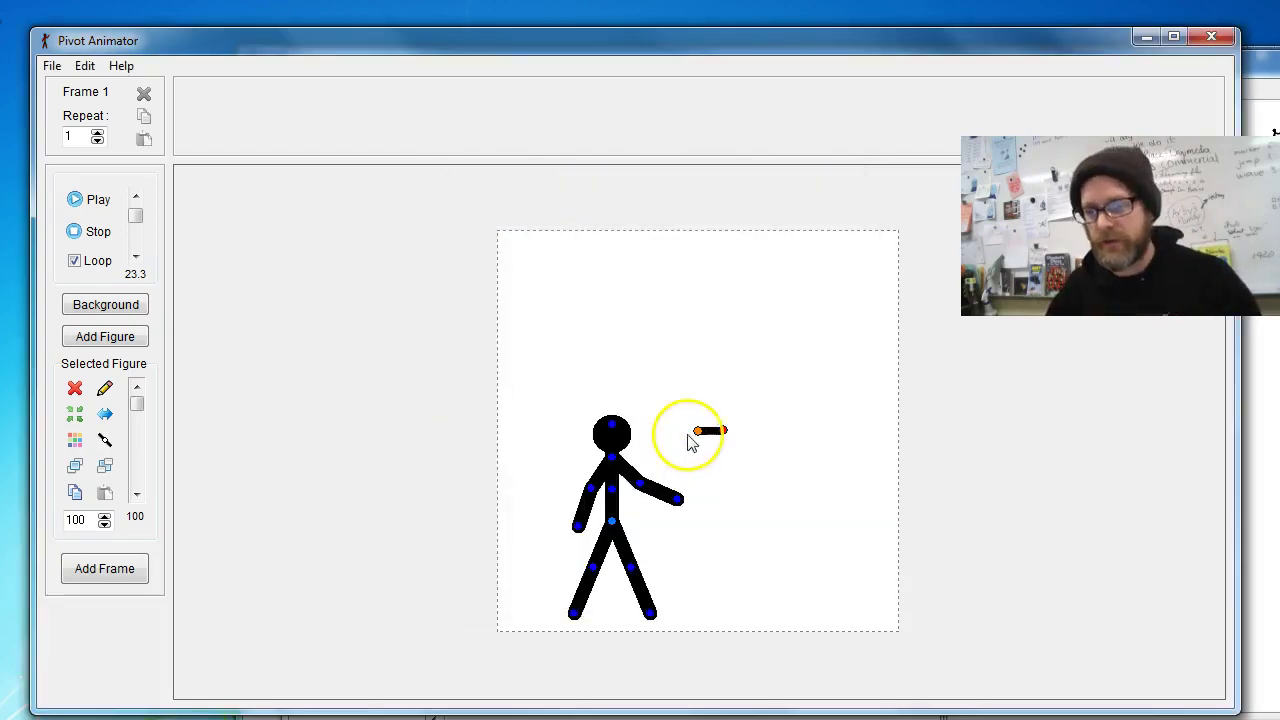
pyautogui.moveTo(689, 438); pyautogui.dragTo(687, 482)
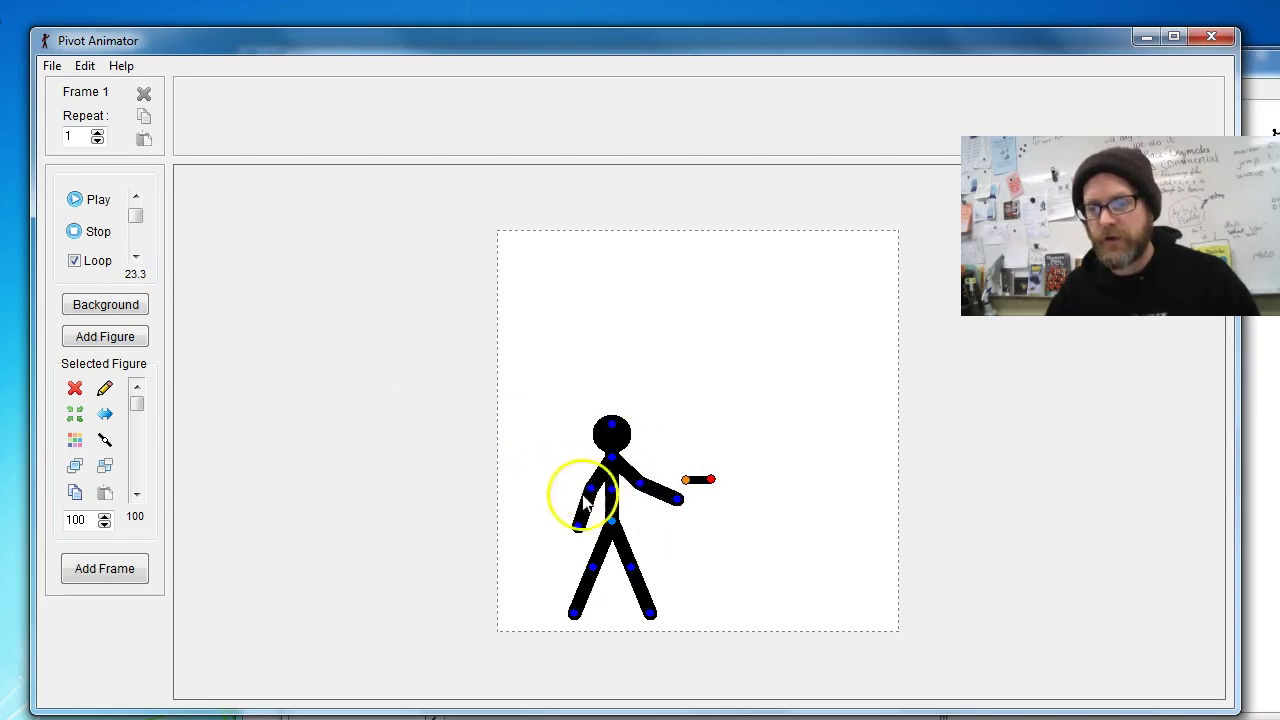
# - Recolor the stick figure brown
pyautogui.click(612, 522)
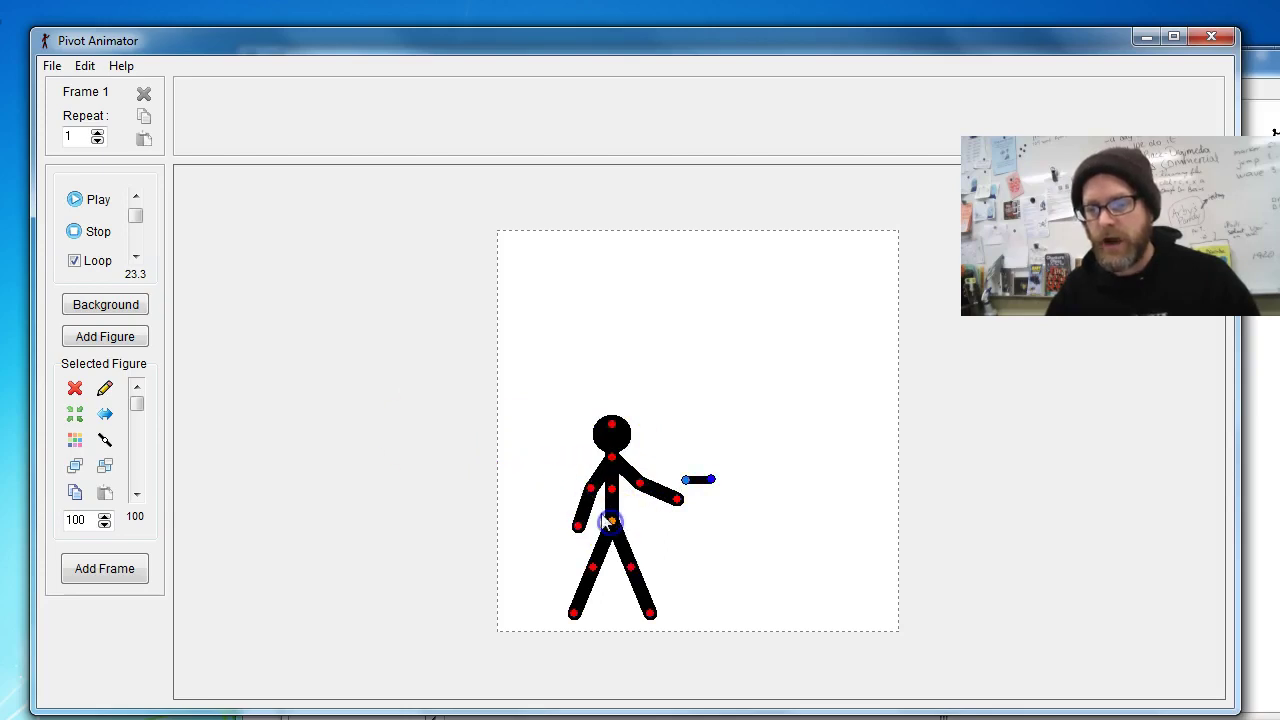
pyautogui.click(75, 441)
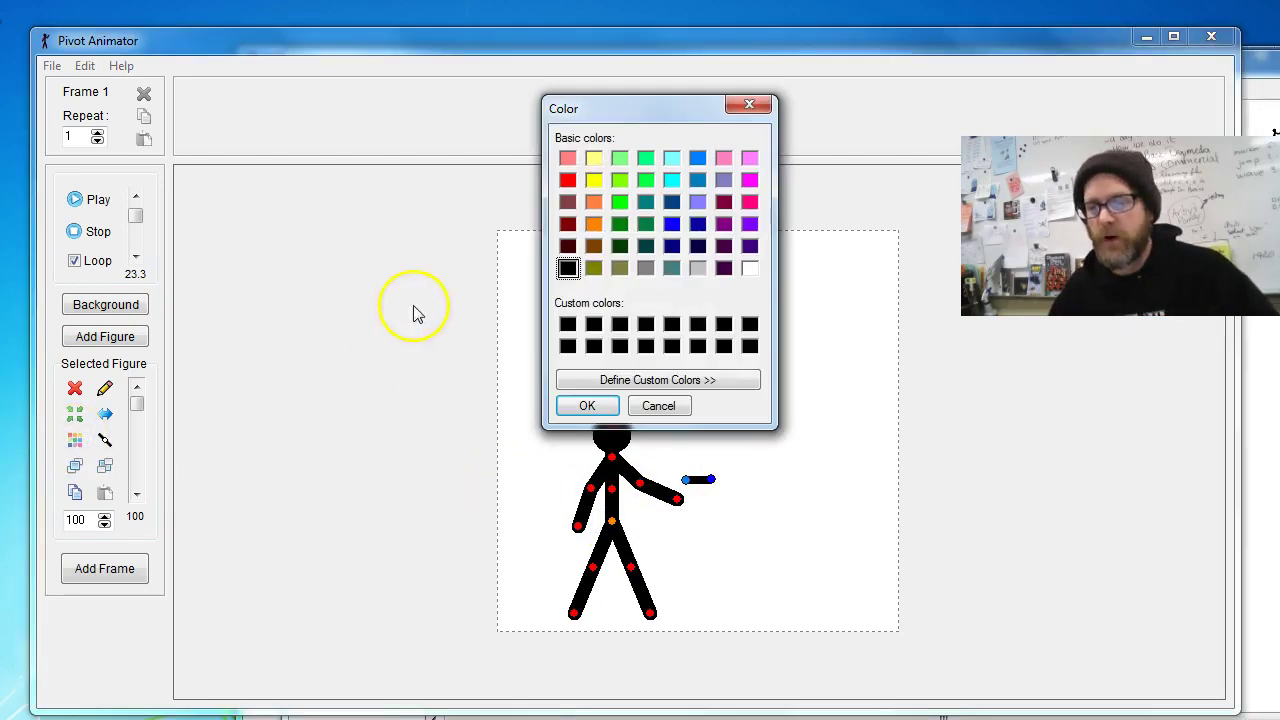
pyautogui.click(569, 204)
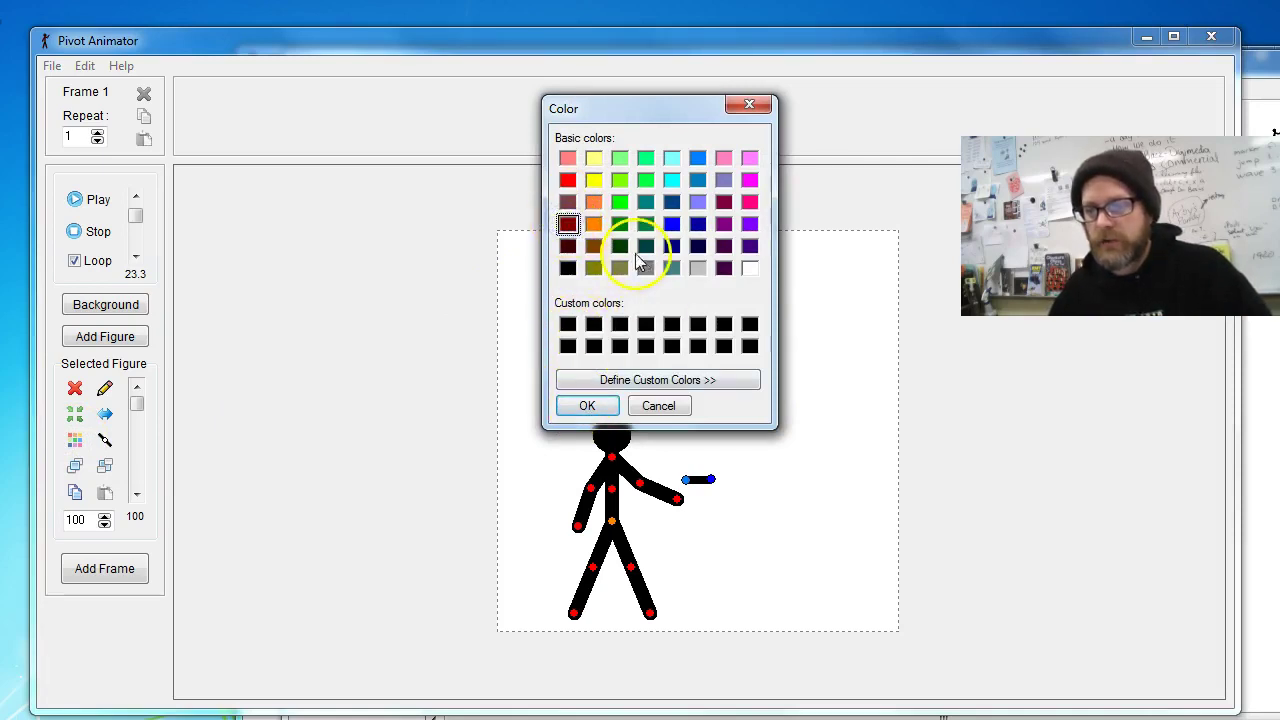
pyautogui.click(594, 246)
pyautogui.click(587, 407)
# - Place the marker in the stick figure's outstretched hand and color it dark green
pyautogui.moveTo(686, 482); pyautogui.dragTo(687, 503)
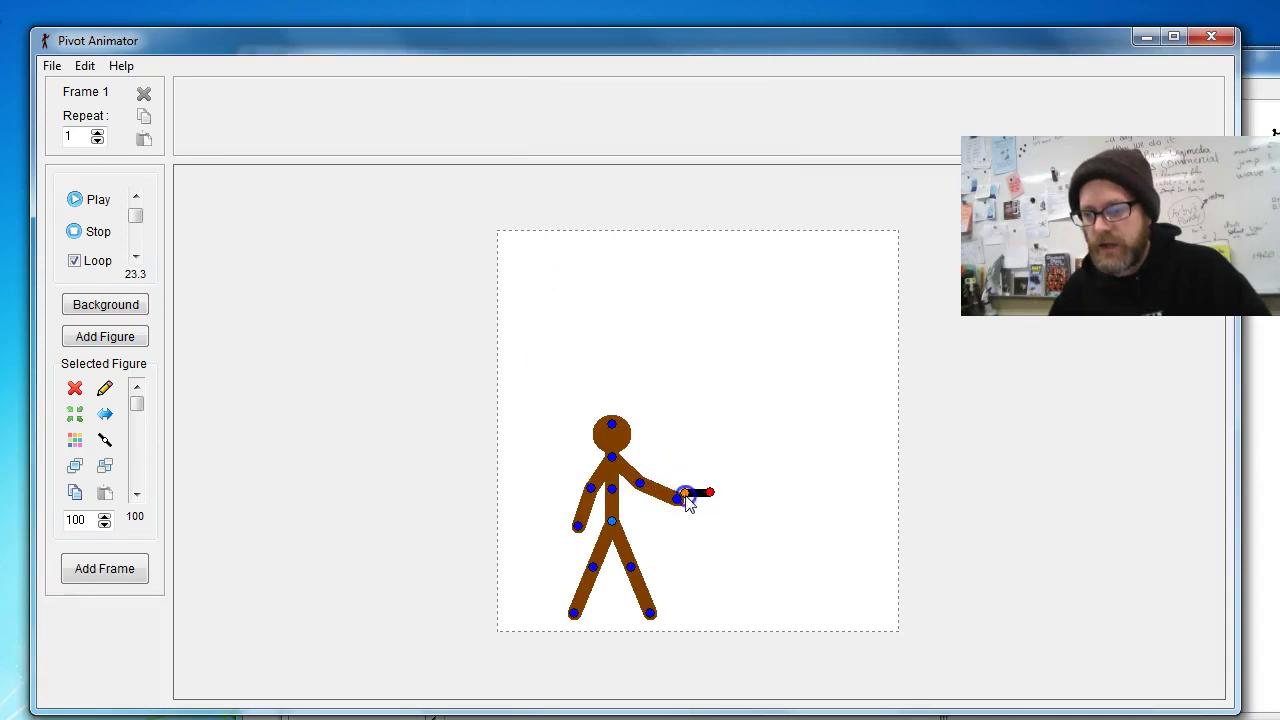
pyautogui.click(75, 440)
pyautogui.click(620, 224)
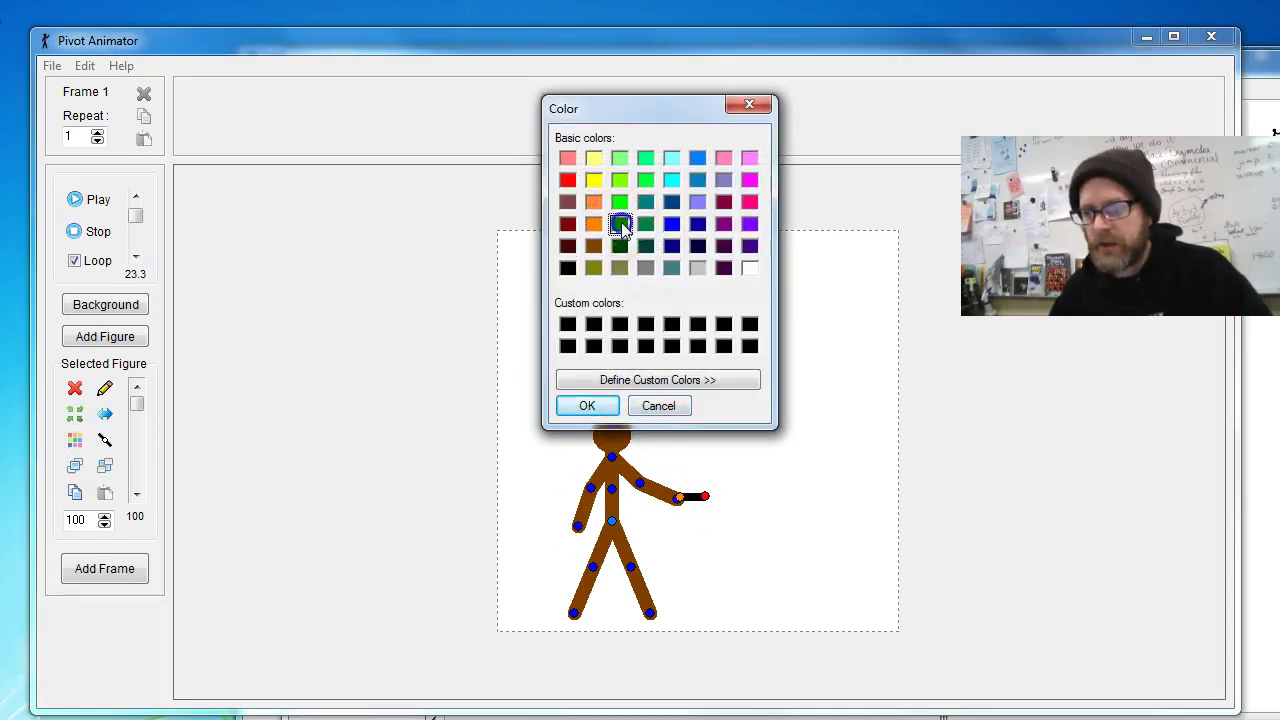
pyautogui.click(587, 405)
pyautogui.moveTo(680, 495); pyautogui.dragTo(681, 497)
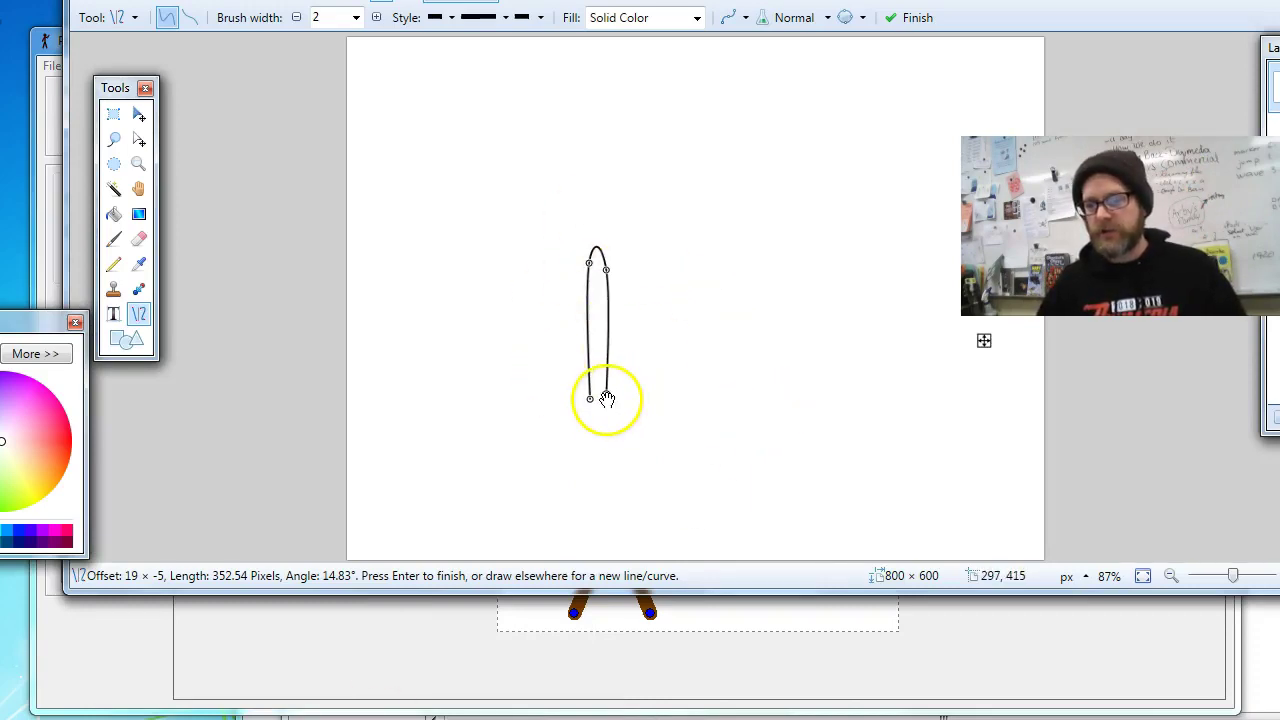
# - Switch to paint.net and reshape the narrow curve into a wide arch about 475 pixels across to illustrate a toss path
pyautogui.moveTo(606, 394); pyautogui.dragTo(768, 392)
pyautogui.moveTo(598, 268); pyautogui.dragTo(749, 257)
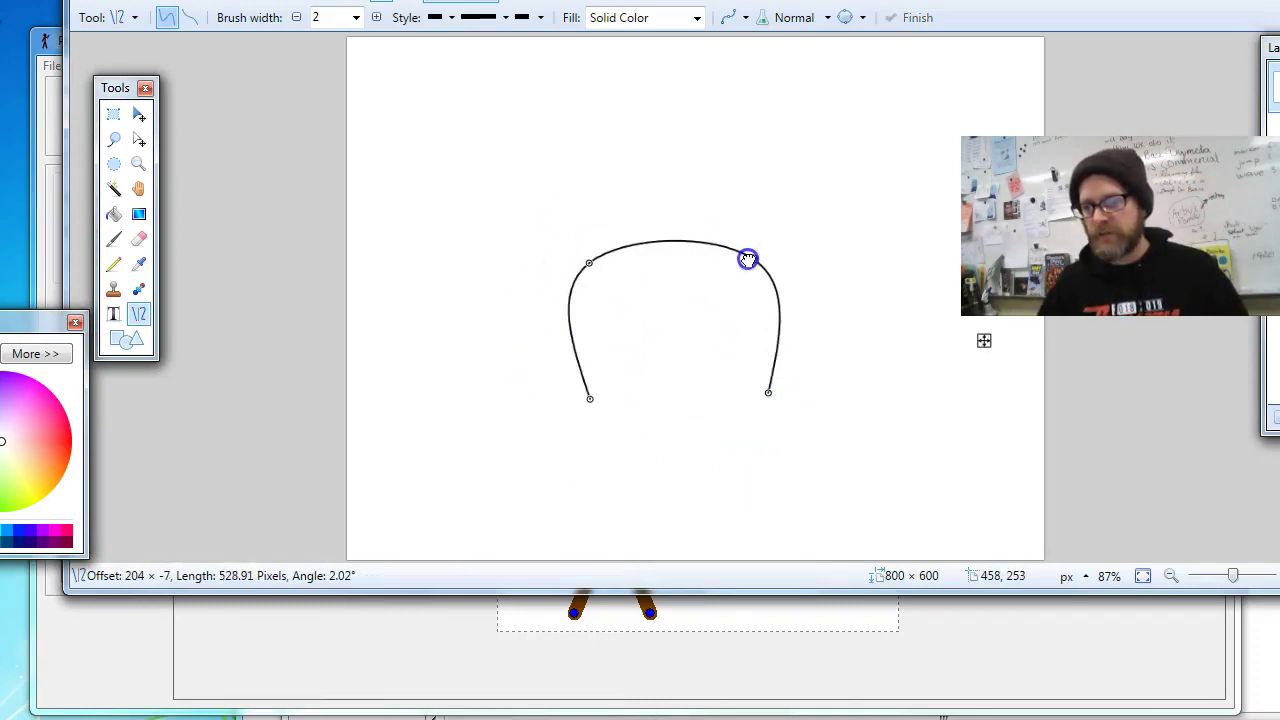
pyautogui.moveTo(589, 396); pyautogui.dragTo(476, 388)
pyautogui.moveTo(767, 393); pyautogui.dragTo(883, 388)
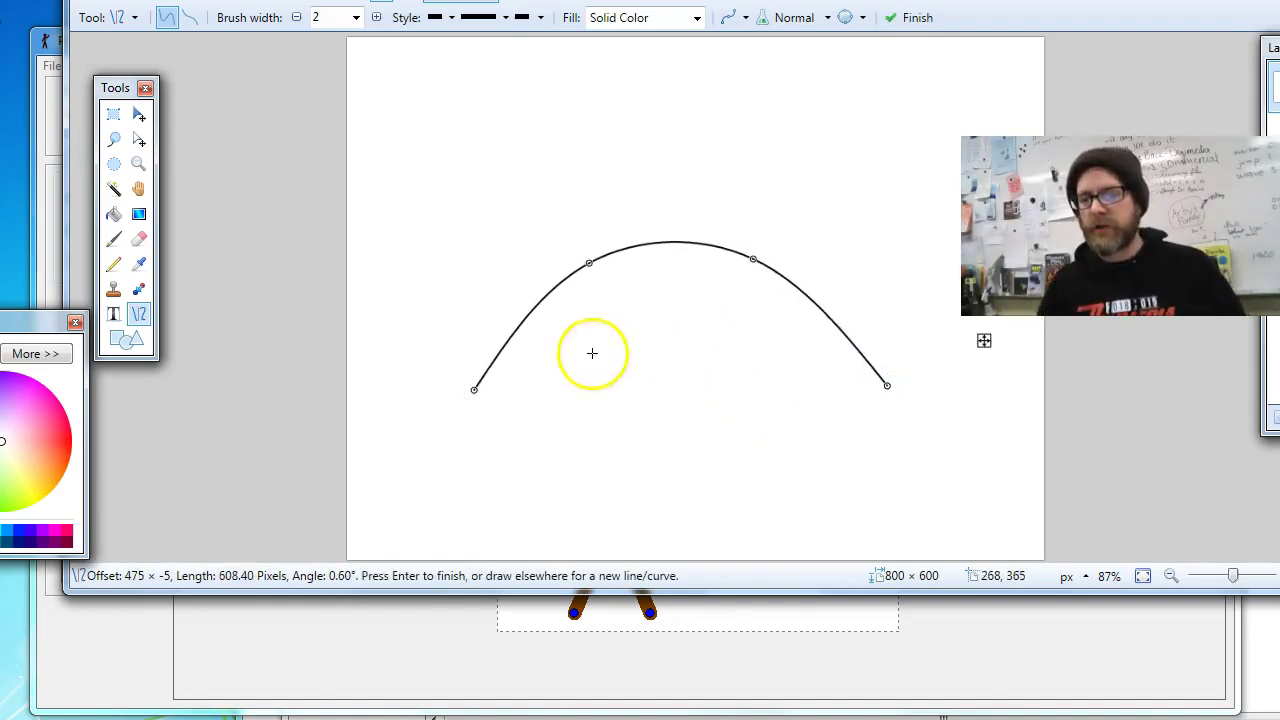
pyautogui.moveTo(476, 389); pyautogui.dragTo(470, 283)
pyautogui.moveTo(863, 380); pyautogui.dragTo(760, 371)
pyautogui.moveTo(489, 270); pyautogui.dragTo(733, 376)
pyautogui.click(619, 288)
pyautogui.moveTo(619, 288); pyautogui.dragTo(733, 276)
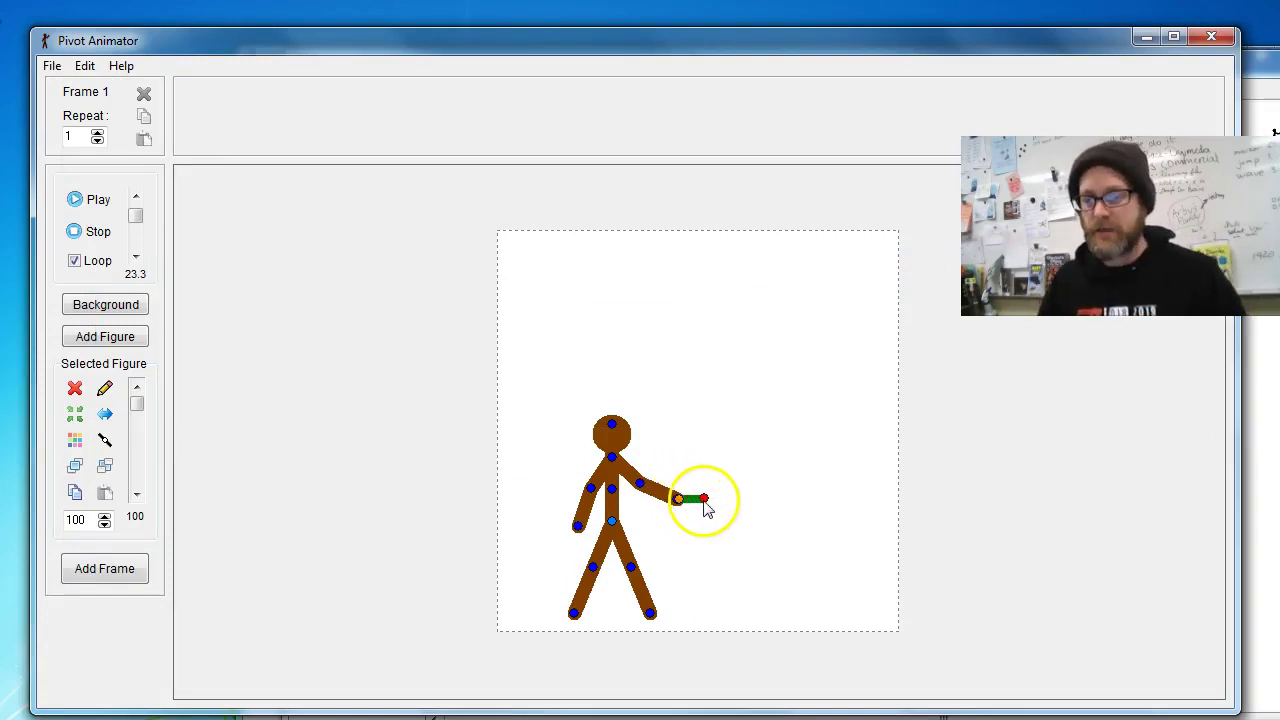
# - Raise the stick figure's outstretched arm to nearly horizontal and realign the green marker with its hand
pyautogui.moveTo(704, 500); pyautogui.dragTo(706, 504)
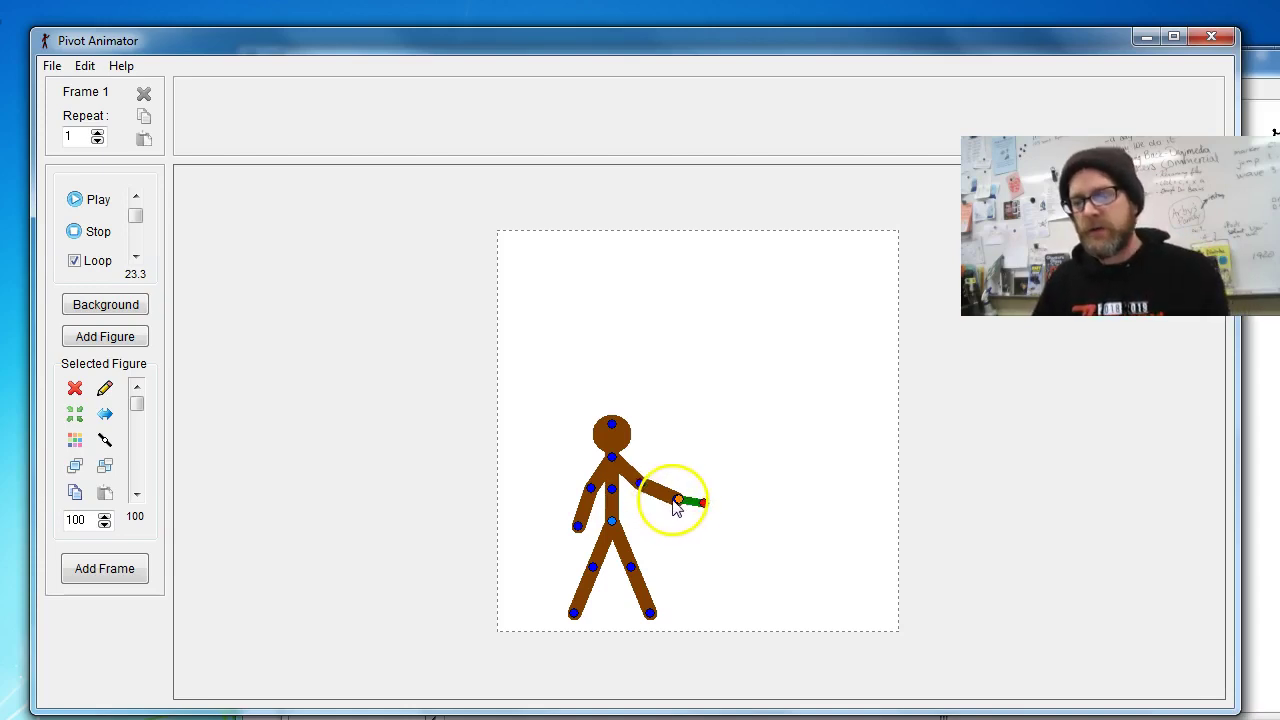
pyautogui.moveTo(641, 485); pyautogui.dragTo(712, 481)
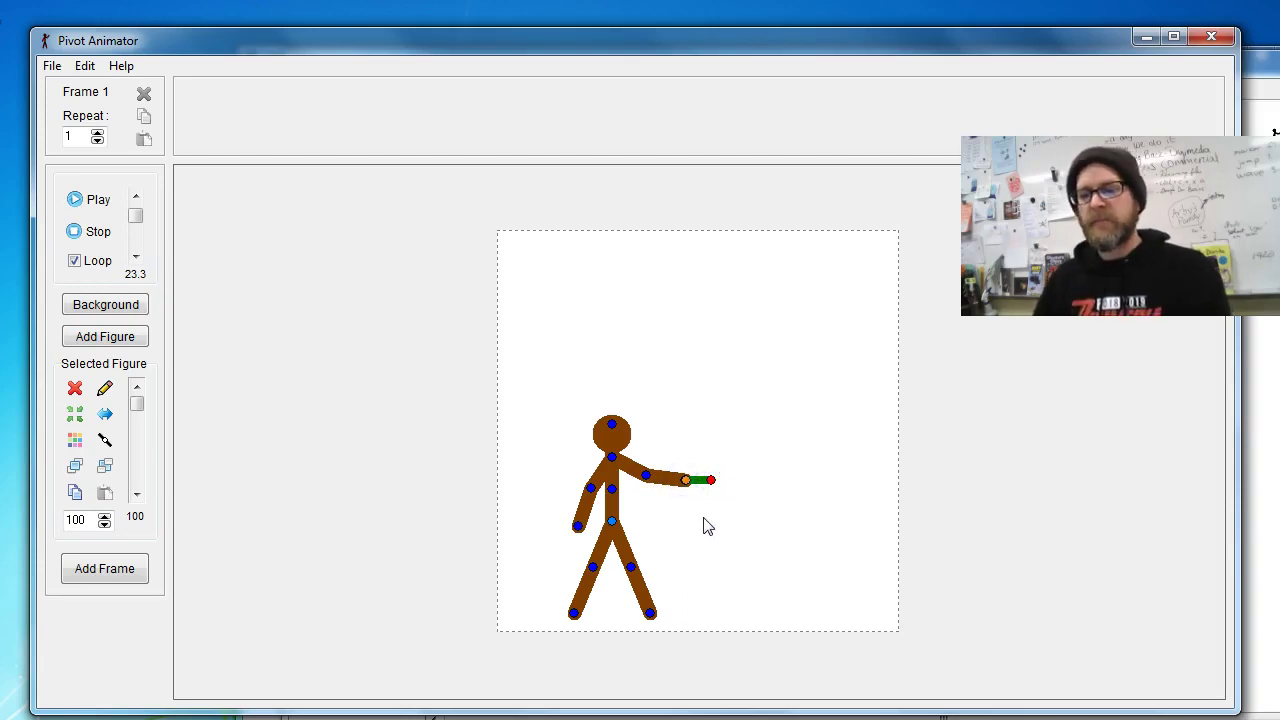
# - Add the starting pose as frame 1, and add frame 2 with the outstretched arm and marker lowered slightly
pyautogui.press('space')
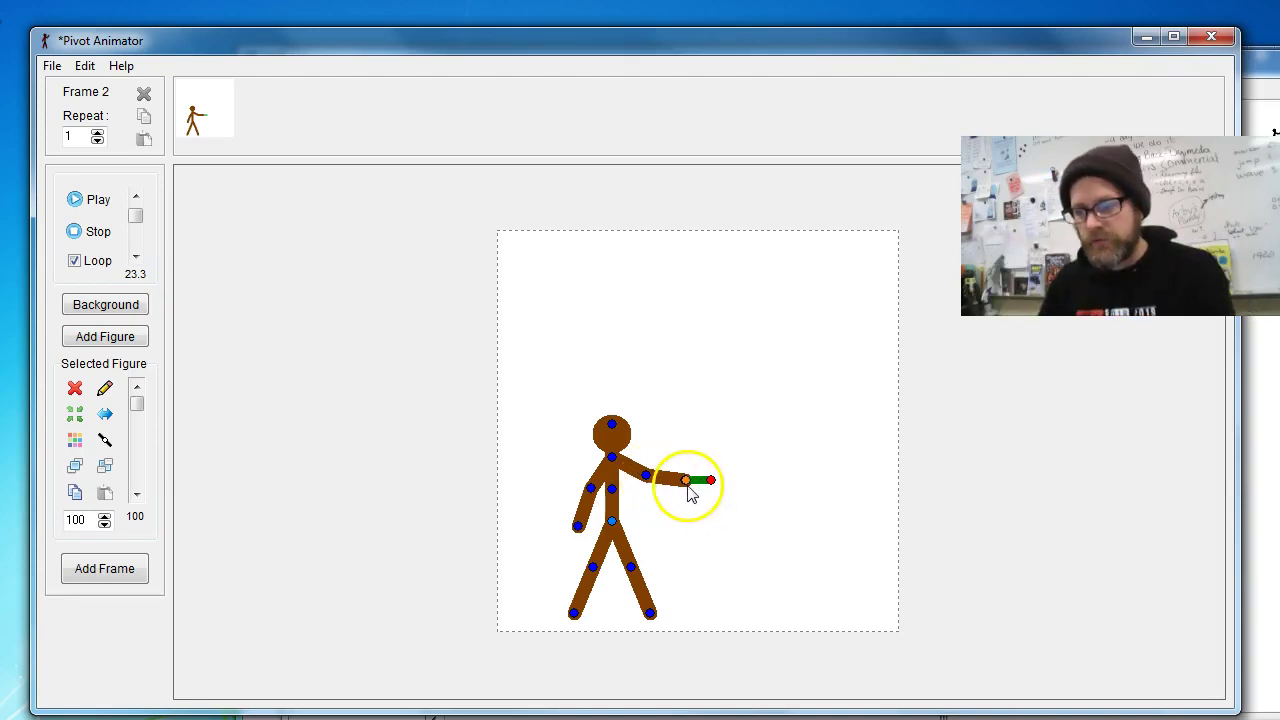
pyautogui.moveTo(648, 475)
pyautogui.mouseDown()
pyautogui.moveTo(686, 480)
pyautogui.moveTo(644, 482)
pyautogui.moveTo(684, 493)
pyautogui.mouseUp()
pyautogui.press('Return')
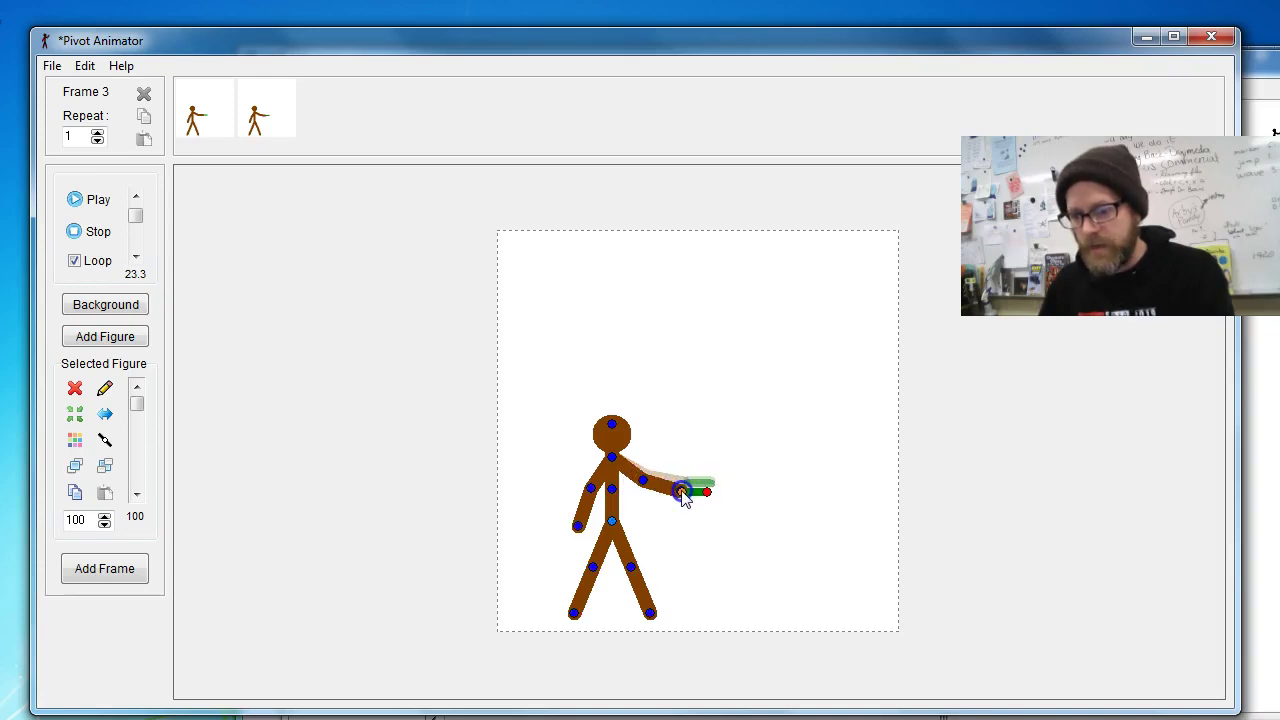
# - Tilt the marker's free end slightly downward for frame 3, and add frame 4 with the arm lowered a little further
pyautogui.moveTo(707, 492); pyautogui.dragTo(707, 495)
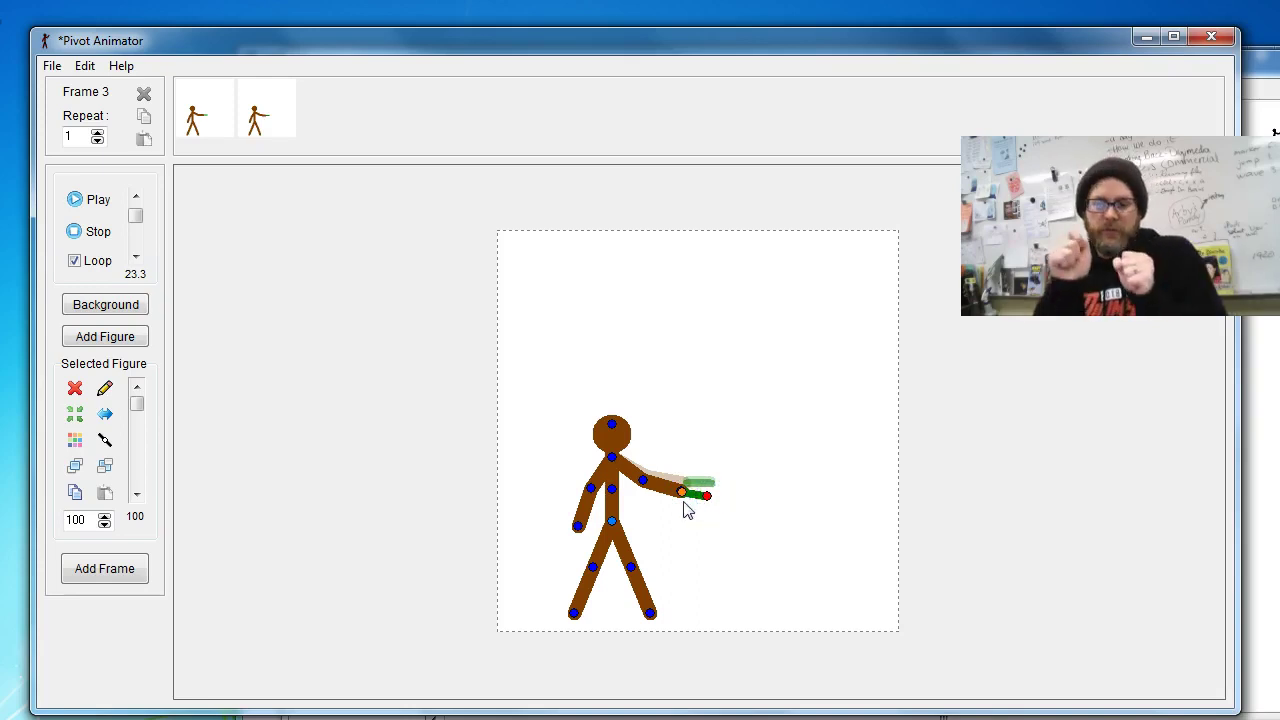
pyautogui.click(670, 503)
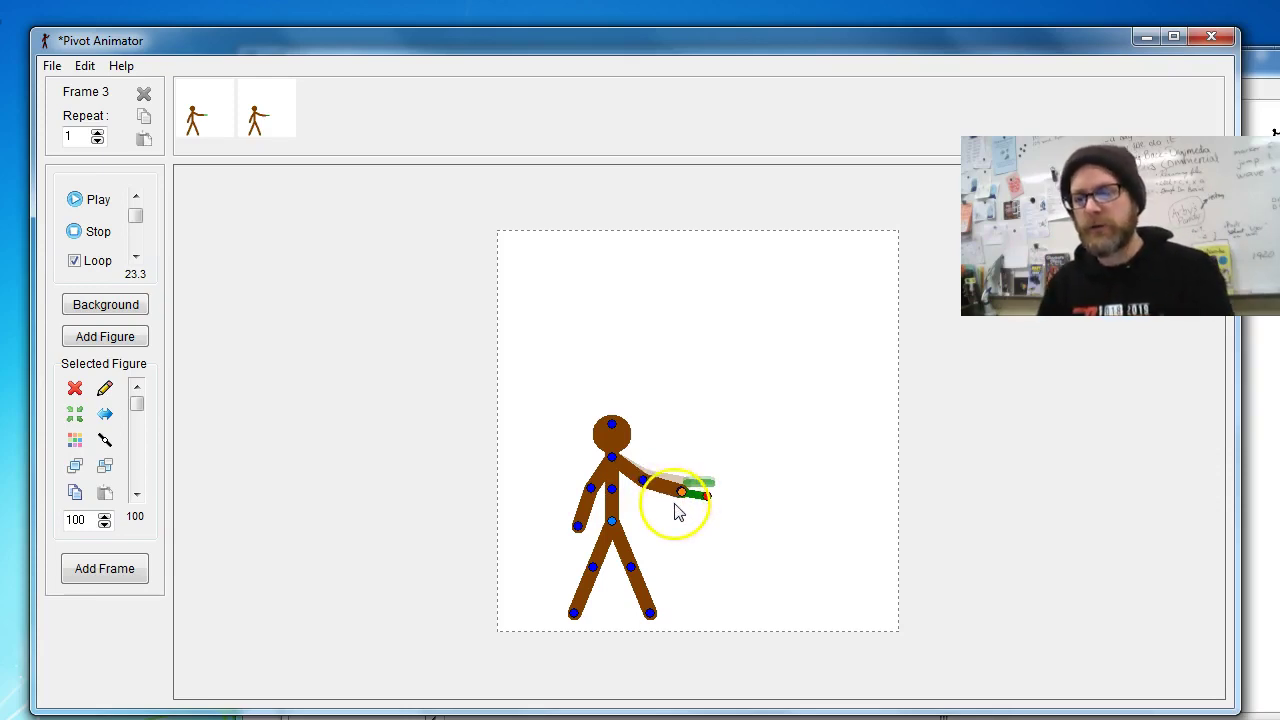
pyautogui.press('space')
pyautogui.moveTo(644, 488)
pyautogui.mouseDown()
pyautogui.moveTo(640, 478)
pyautogui.moveTo(700, 511)
pyautogui.moveTo(641, 494)
pyautogui.mouseUp()
pyautogui.press('Return')
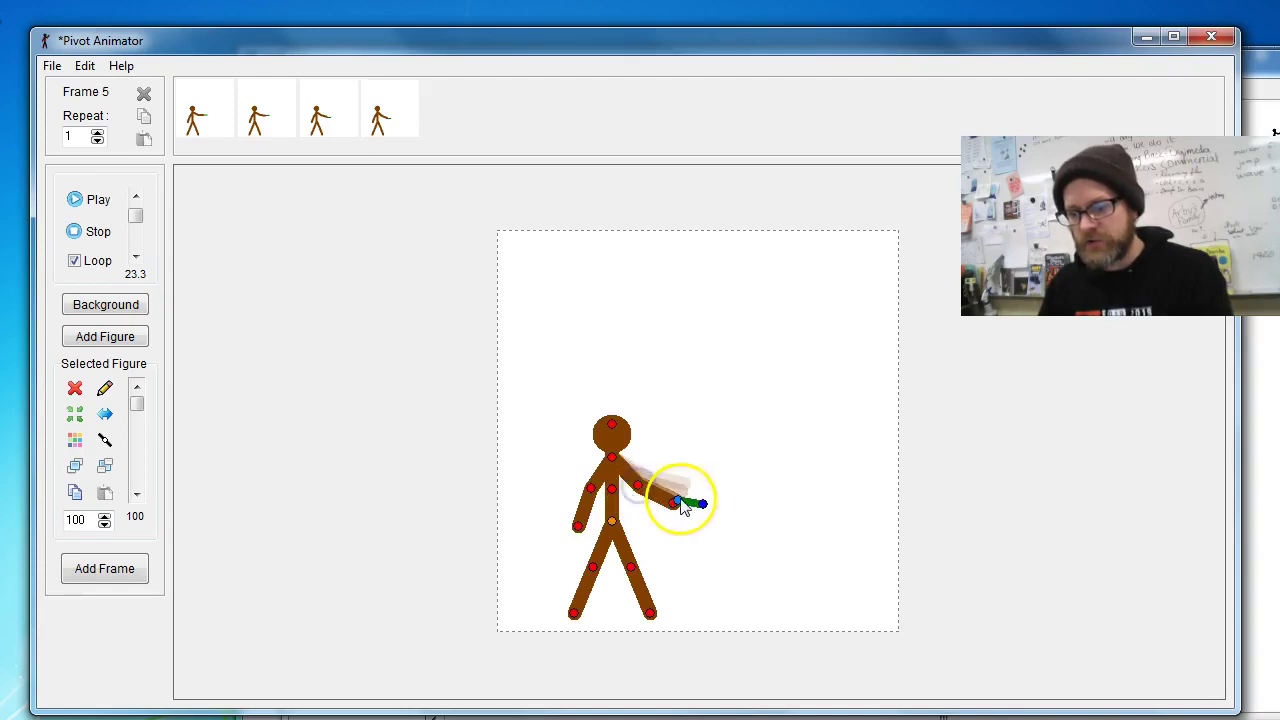
# - Lower the hand and downward-tilted marker slightly more for frame 5, and hold that low pose through frames 6 and 7
pyautogui.click(677, 499)
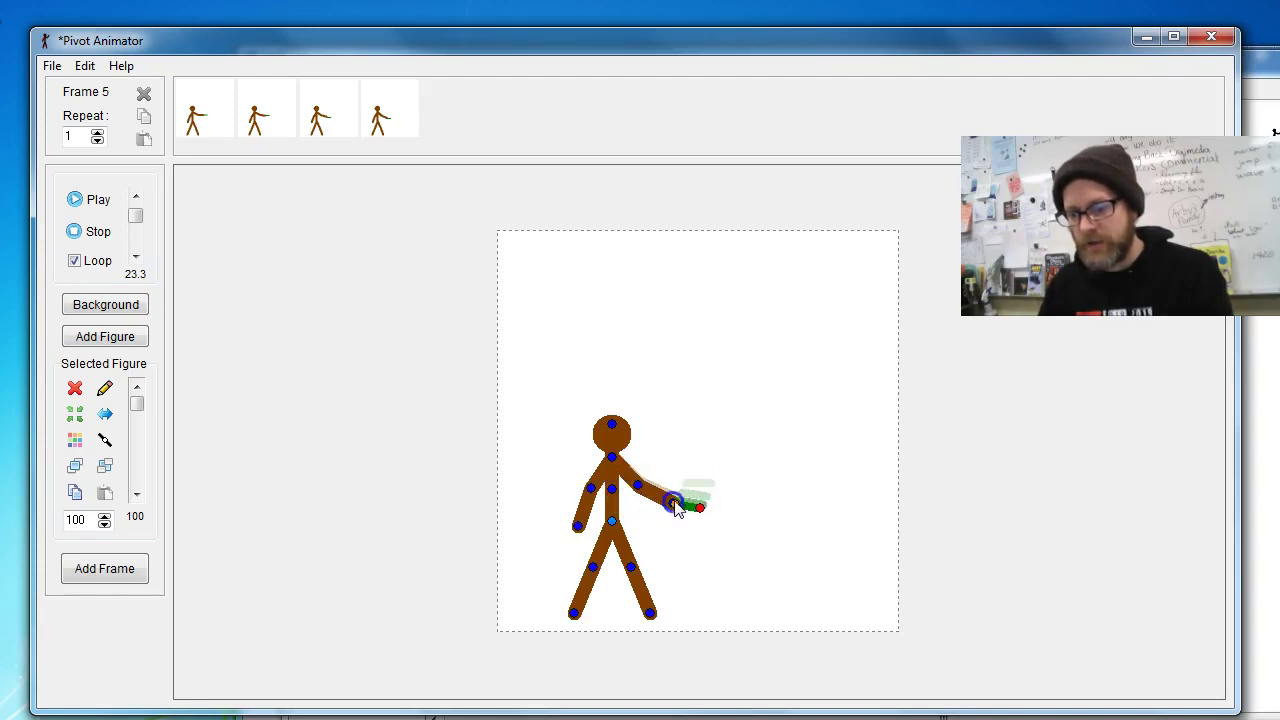
pyautogui.moveTo(698, 510)
pyautogui.mouseDown()
pyautogui.moveTo(640, 490)
pyautogui.moveTo(700, 515)
pyautogui.moveTo(676, 515)
pyautogui.mouseUp()
pyautogui.press('Return')
pyautogui.click(675, 507)
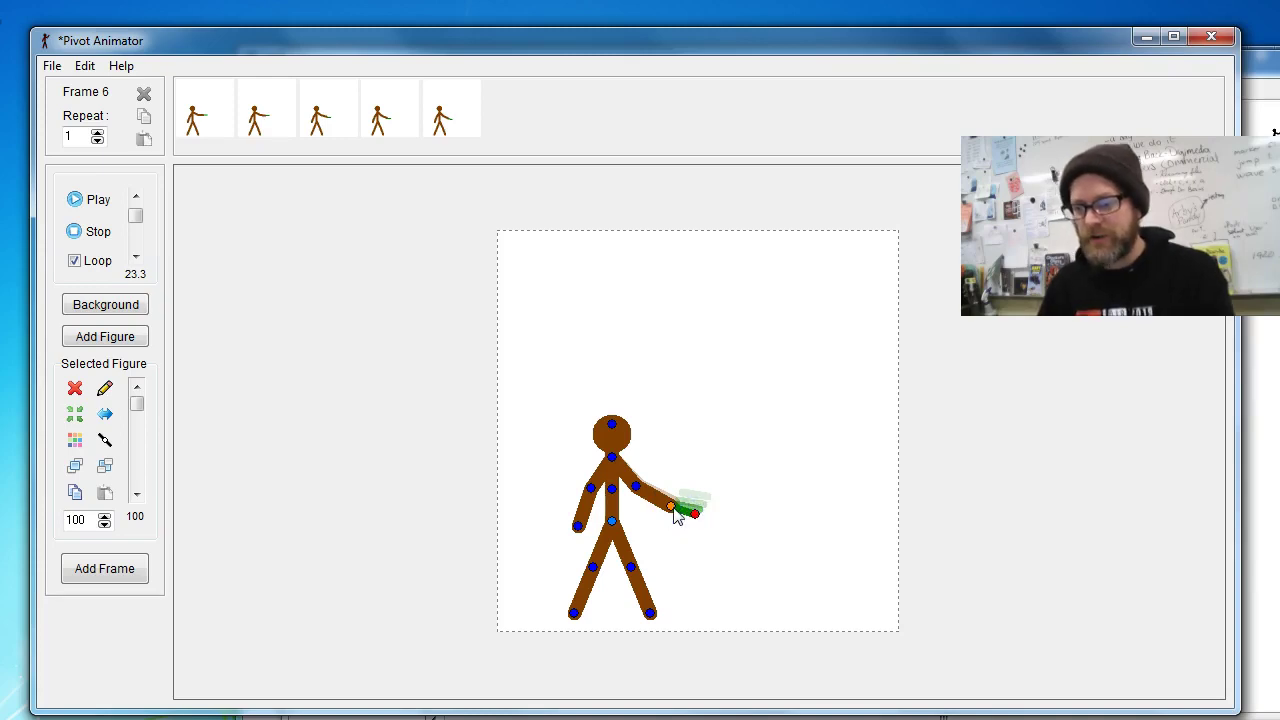
pyautogui.press('Return')
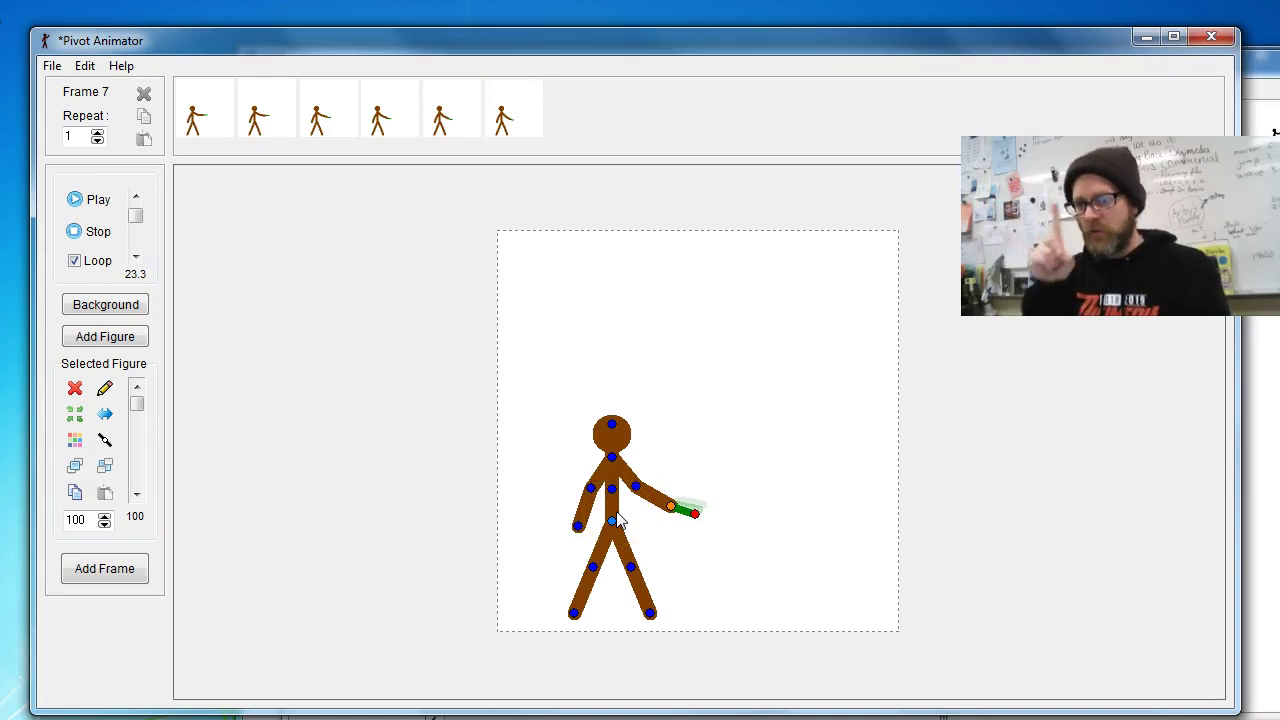
pyautogui.press('Return')
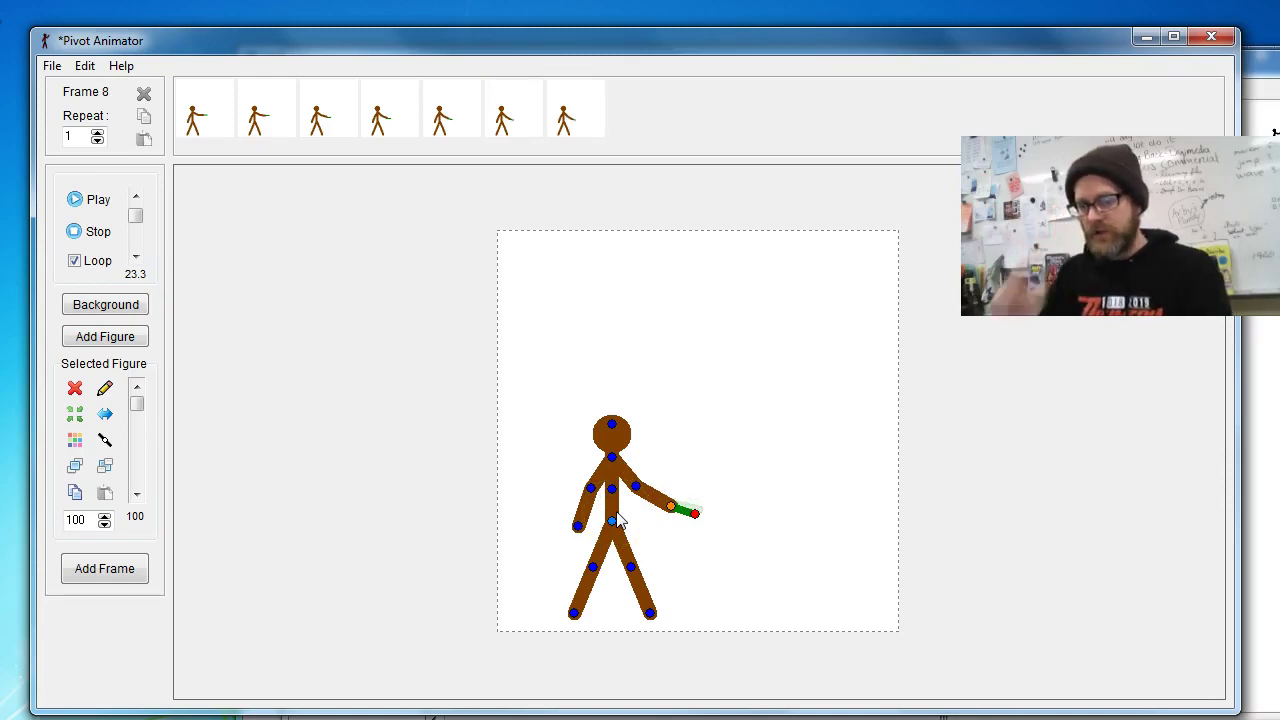
# - Start the upward swing by raising the arm and marker in small increments, adding frames 8 and 9
pyautogui.click(635, 488)
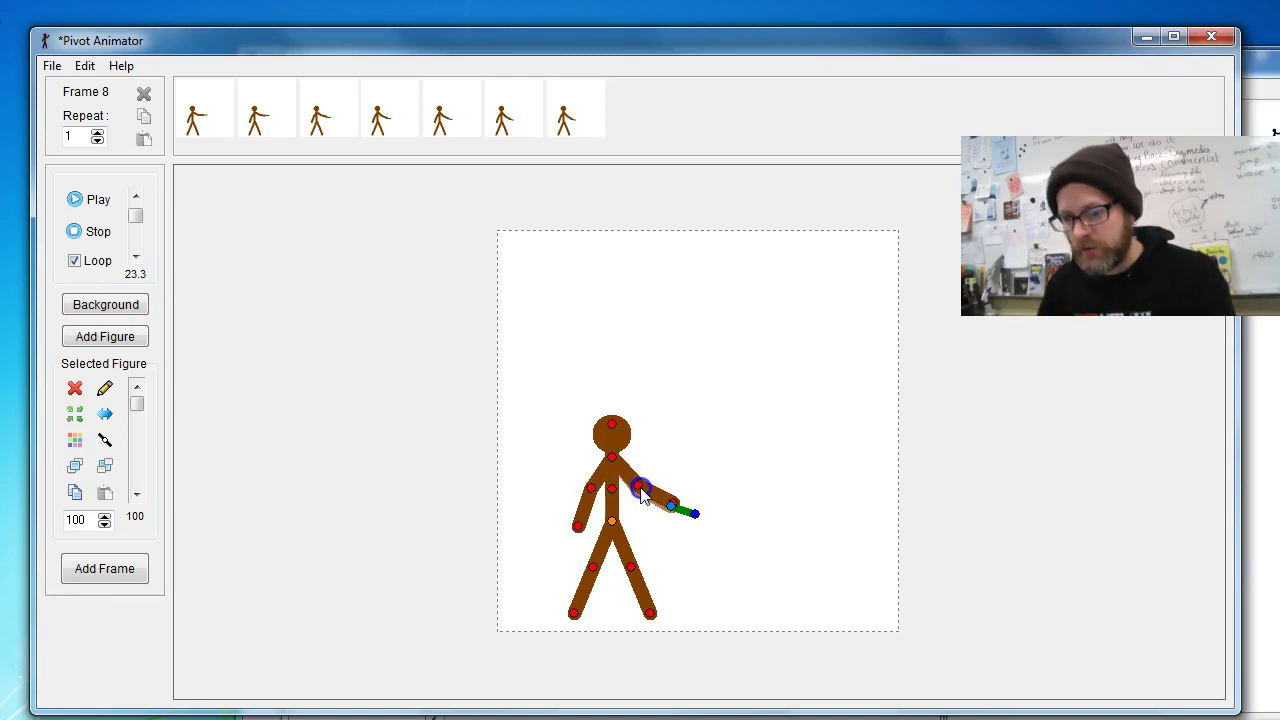
pyautogui.click(675, 508)
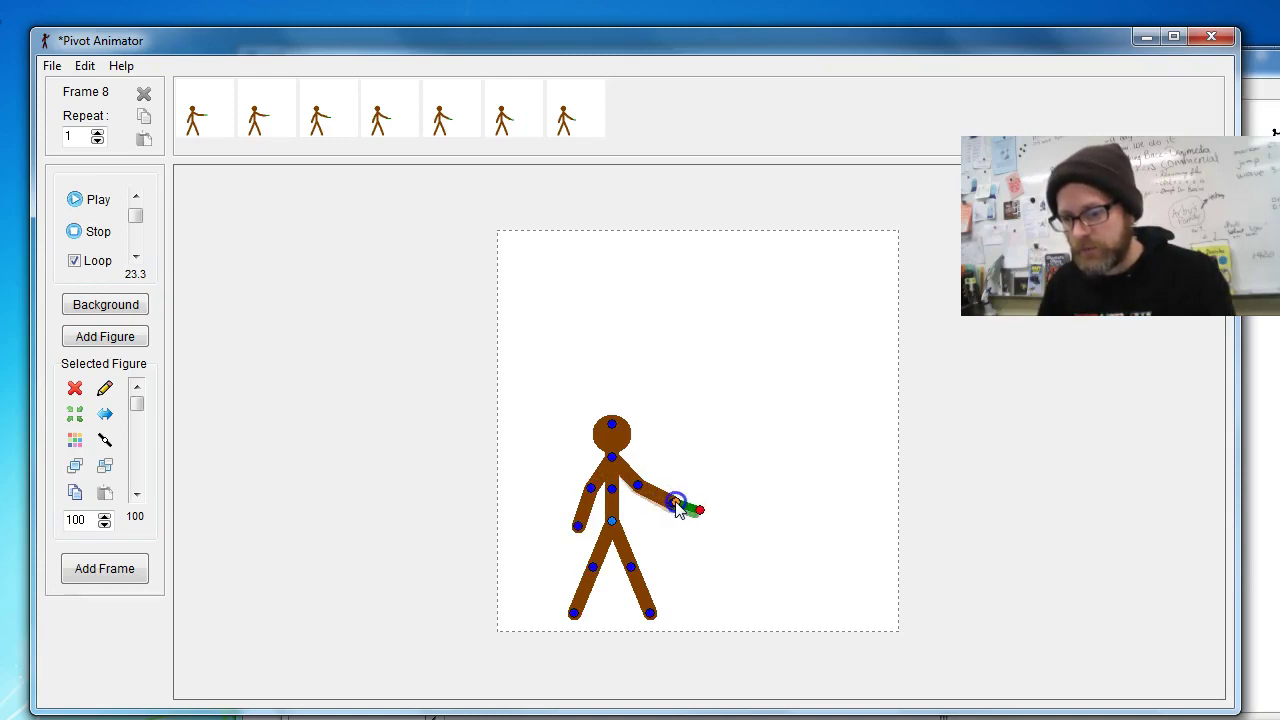
pyautogui.moveTo(677, 508); pyautogui.dragTo(641, 482)
pyautogui.press('space')
pyautogui.click(683, 498)
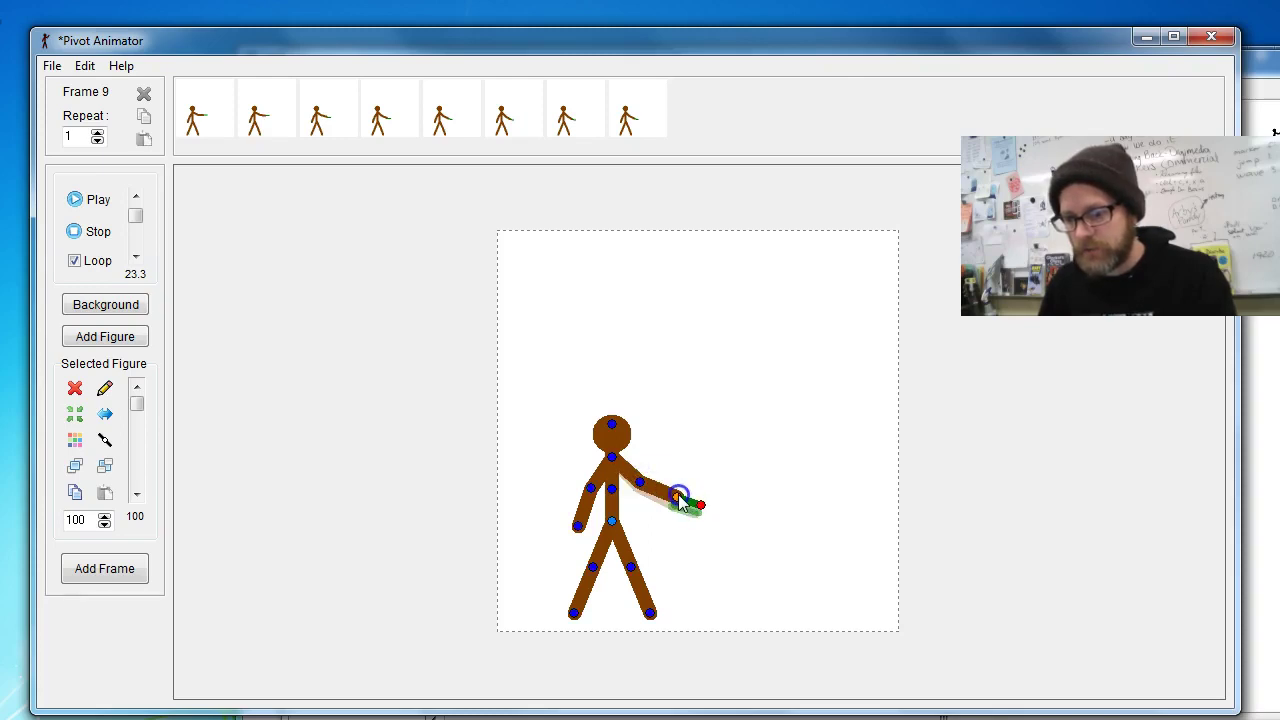
pyautogui.press('space')
# - Raise the forearm and marker in larger increments until both are nearly horizontal, adding frames 10 and 11
pyautogui.moveTo(641, 483); pyautogui.dragTo(644, 481)
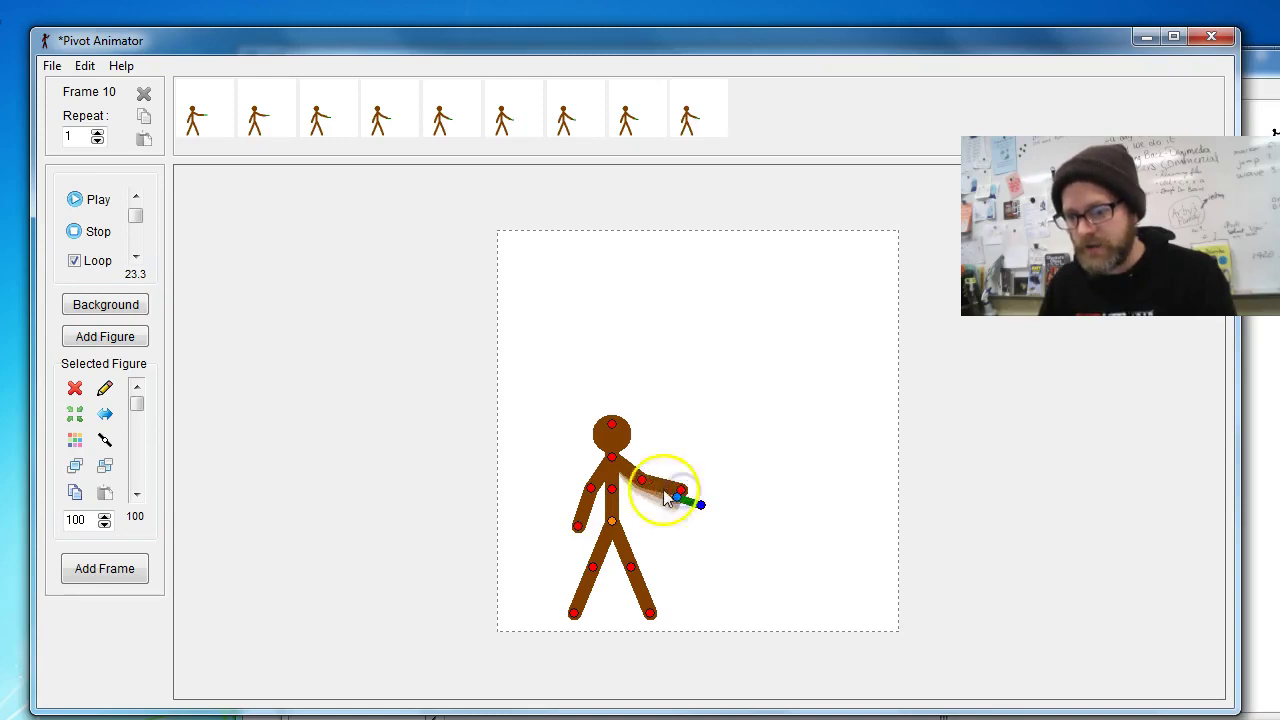
pyautogui.moveTo(642, 481); pyautogui.dragTo(682, 490)
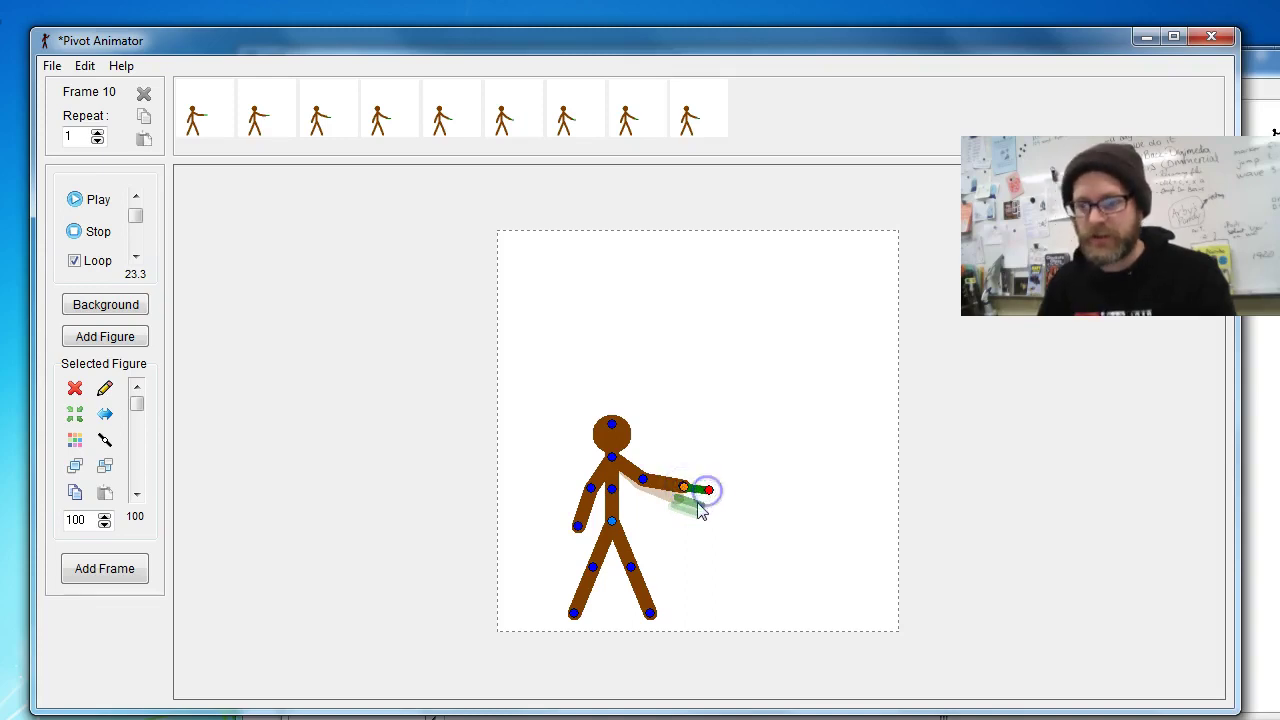
pyautogui.press('Return')
pyautogui.moveTo(643, 479); pyautogui.dragTo(646, 475)
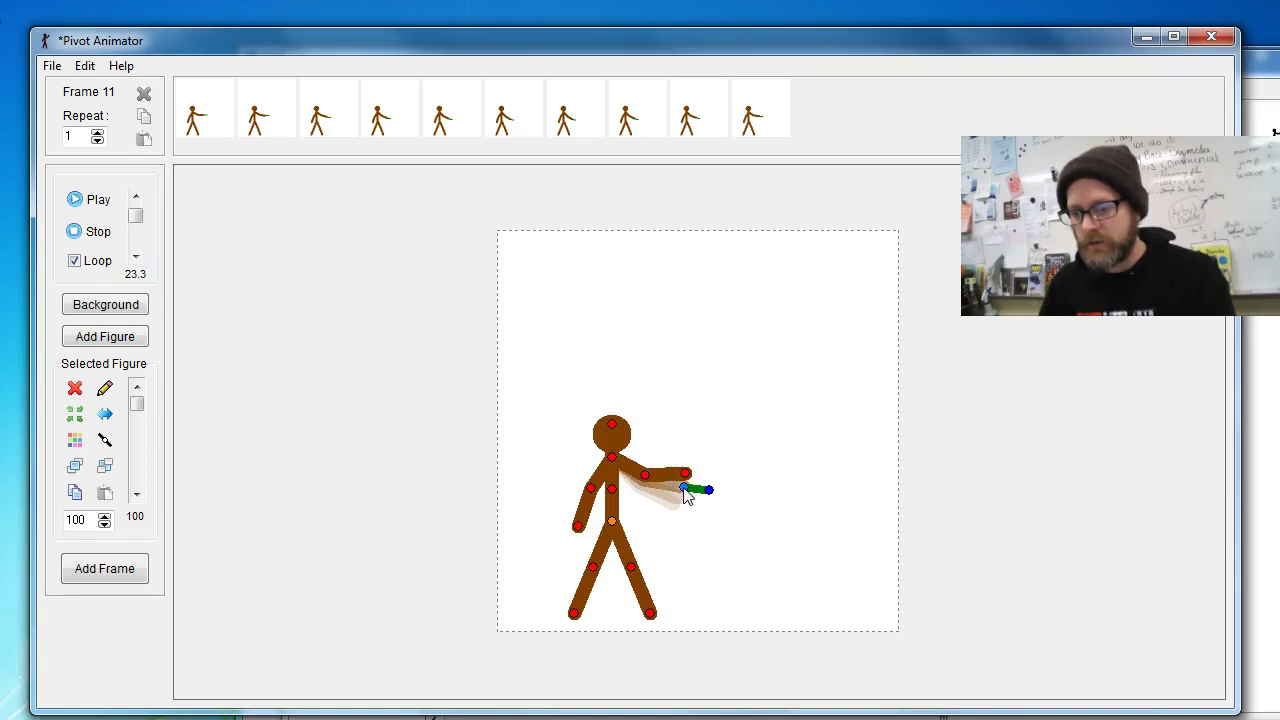
pyautogui.moveTo(686, 495); pyautogui.dragTo(711, 472)
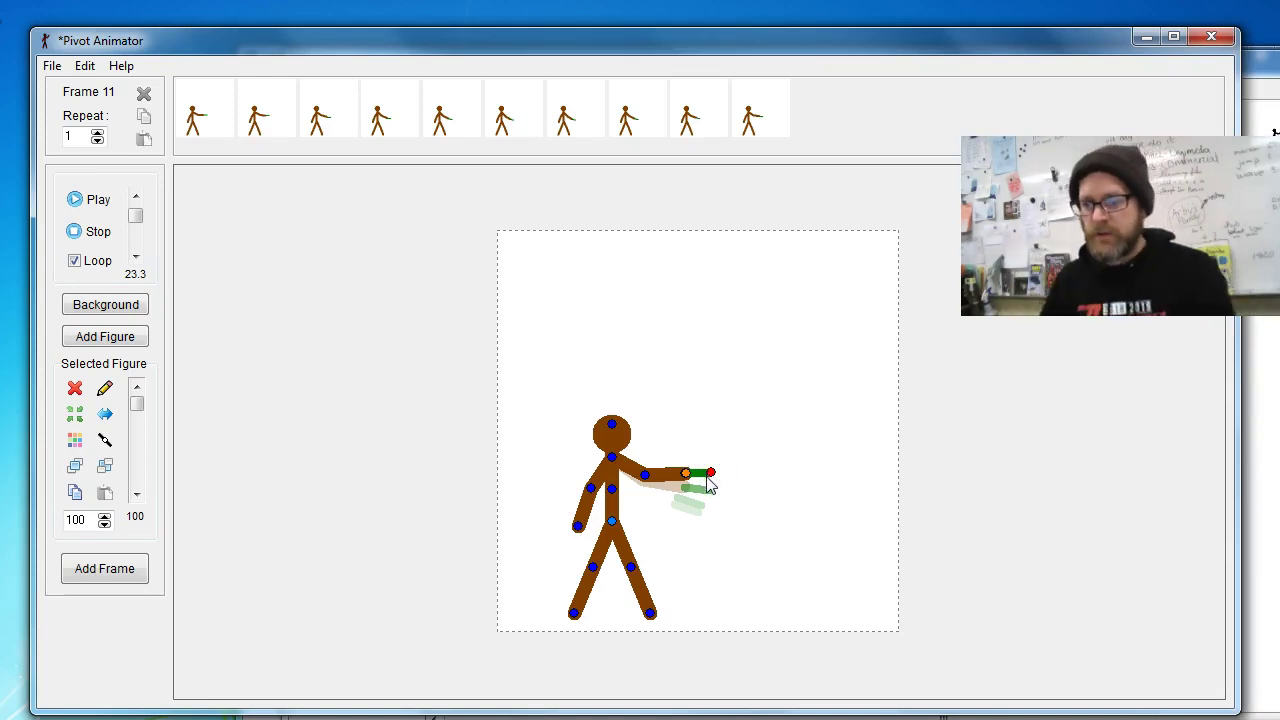
pyautogui.click(716, 477)
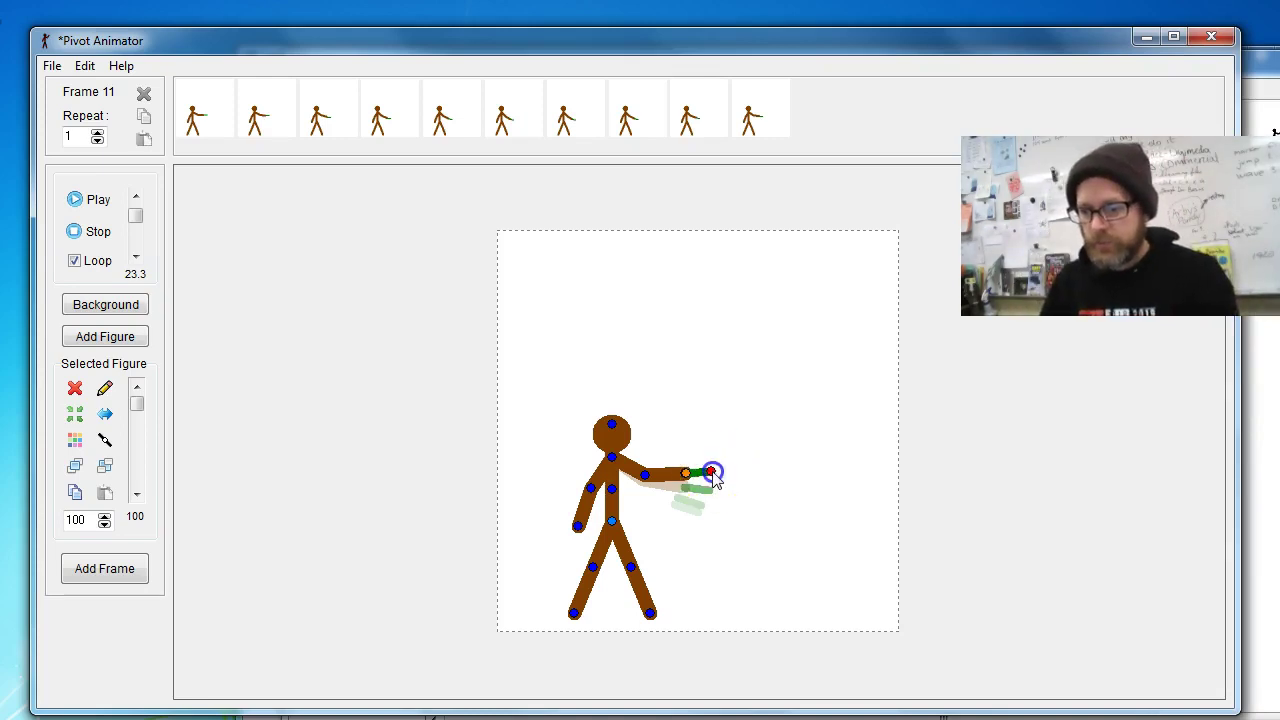
pyautogui.click(678, 520)
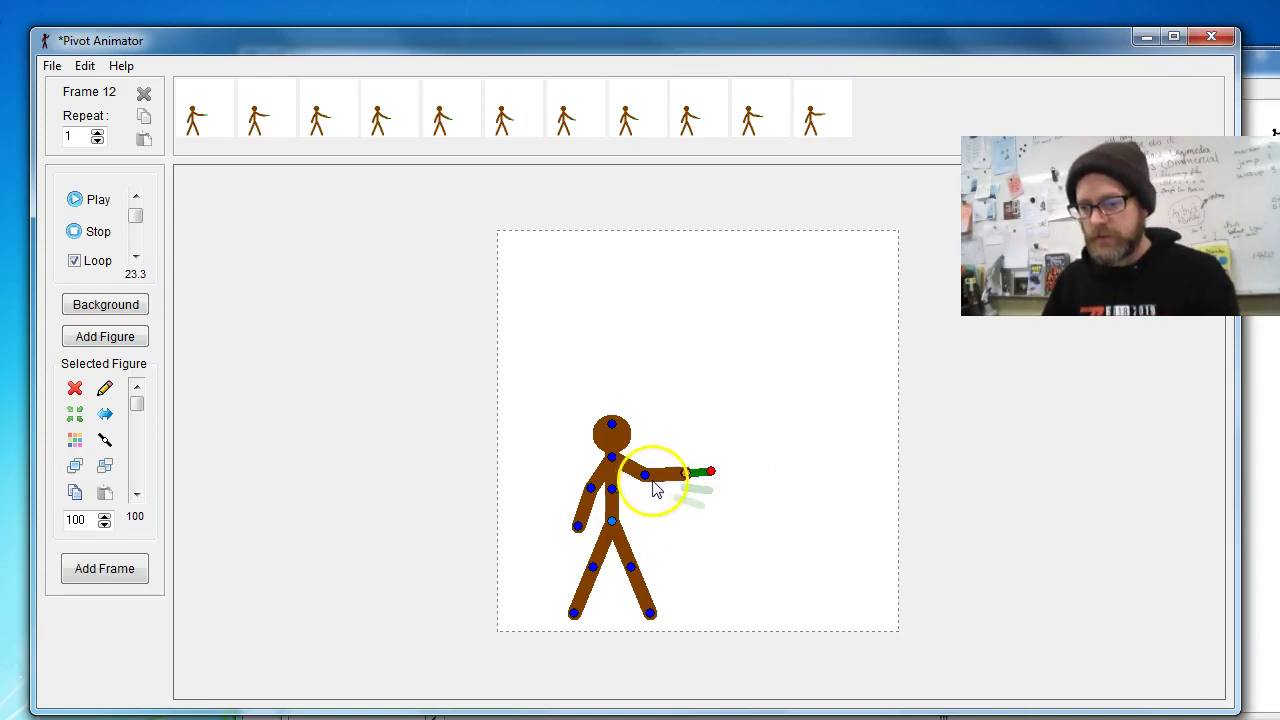
# - Swing the forearm upward, release the marker just above the hand for frame 12, and repeat the pose as frame 13
pyautogui.moveTo(648, 477); pyautogui.dragTo(688, 446)
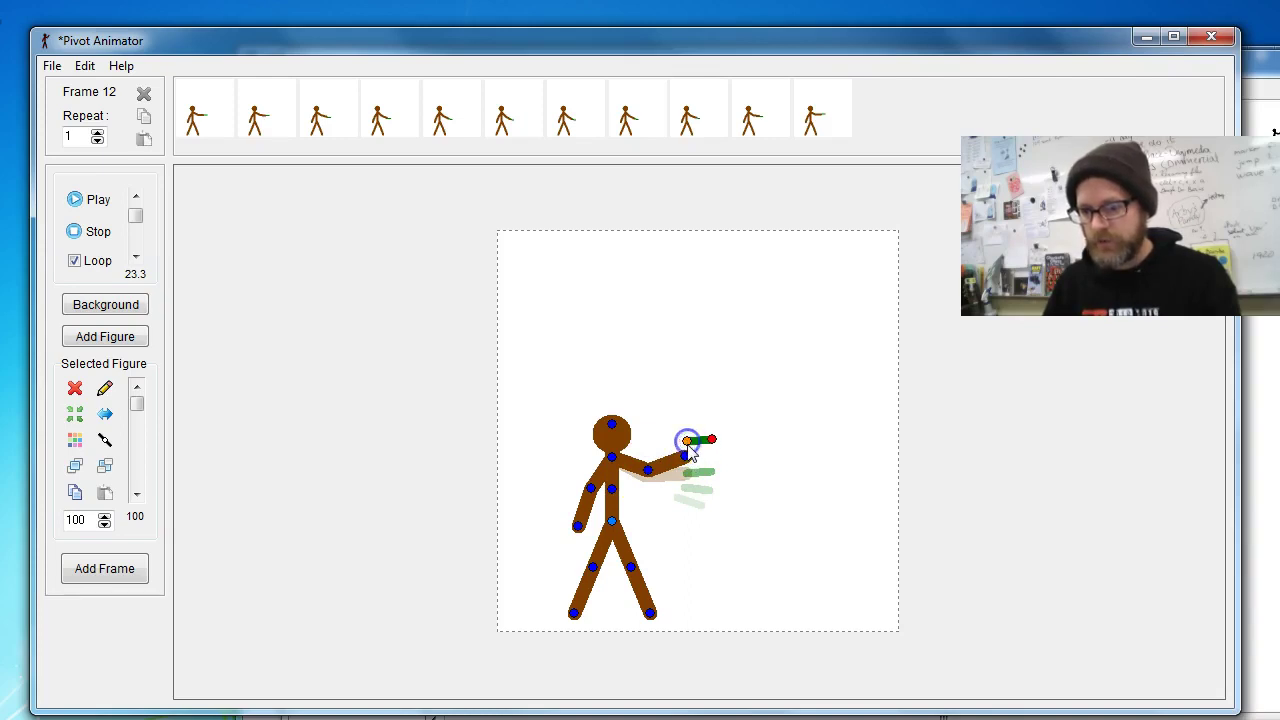
pyautogui.press('space')
pyautogui.click(649, 462)
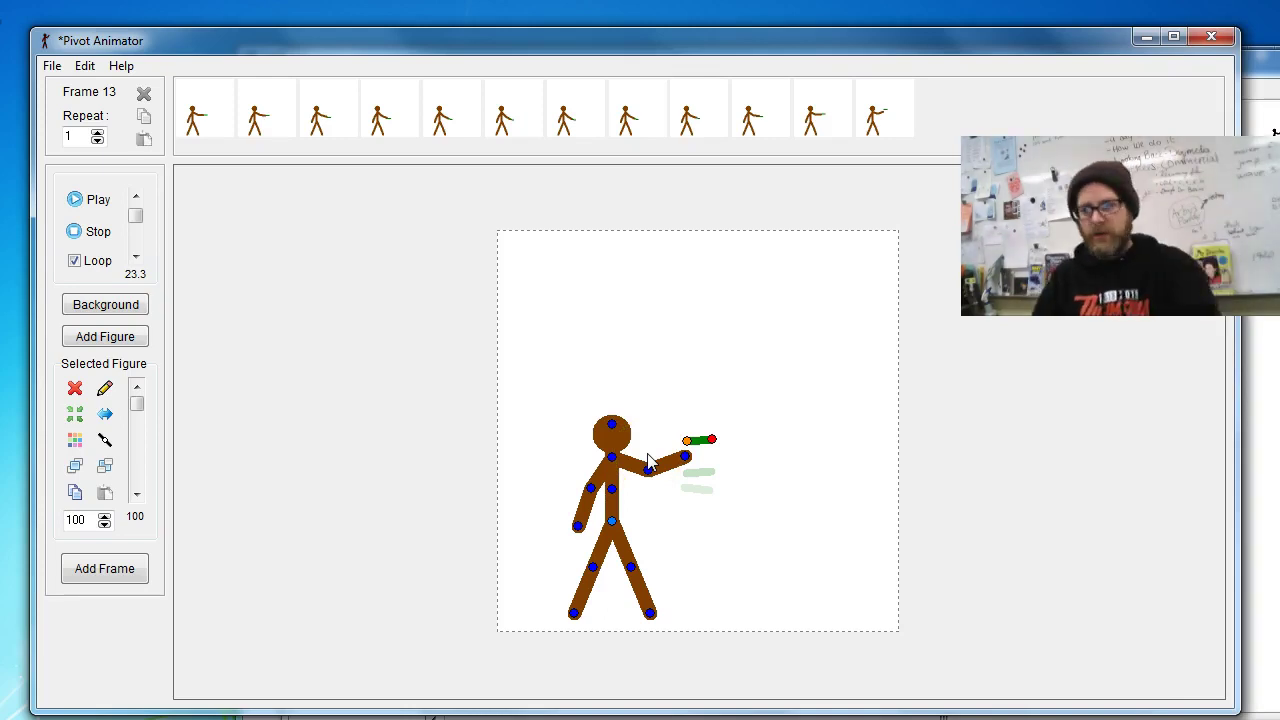
pyautogui.click(684, 455)
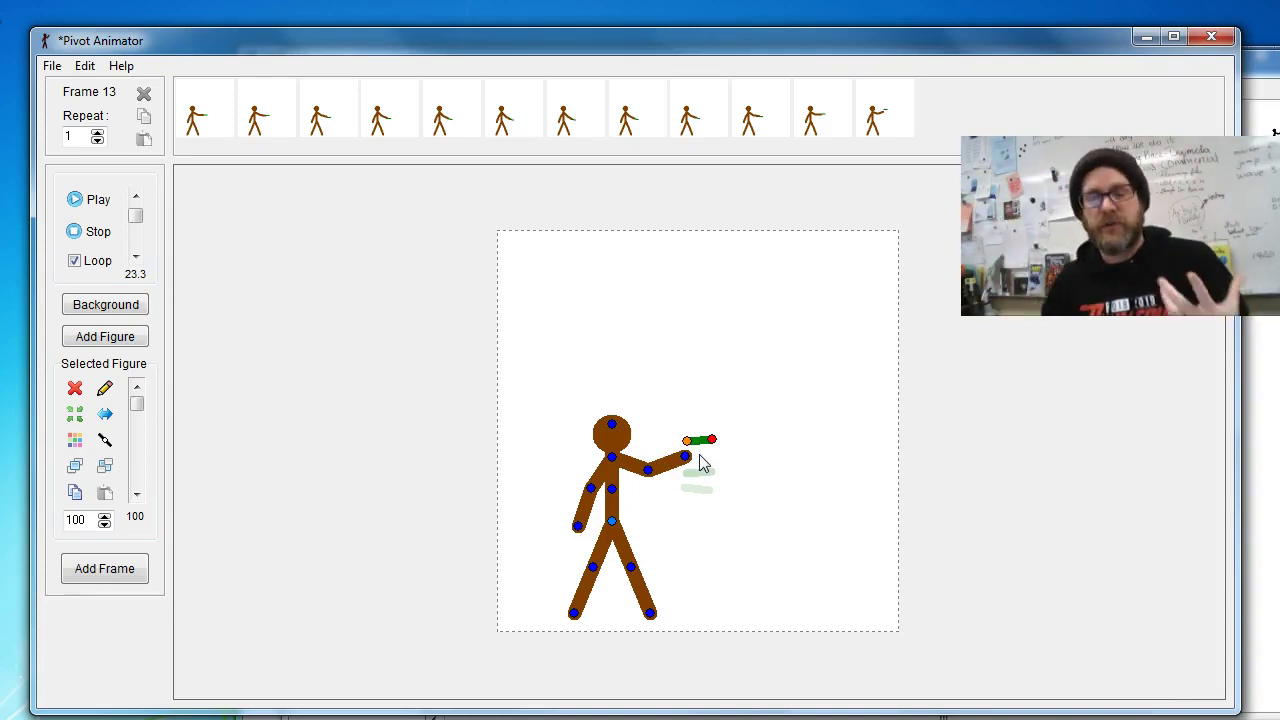
pyautogui.click(690, 445)
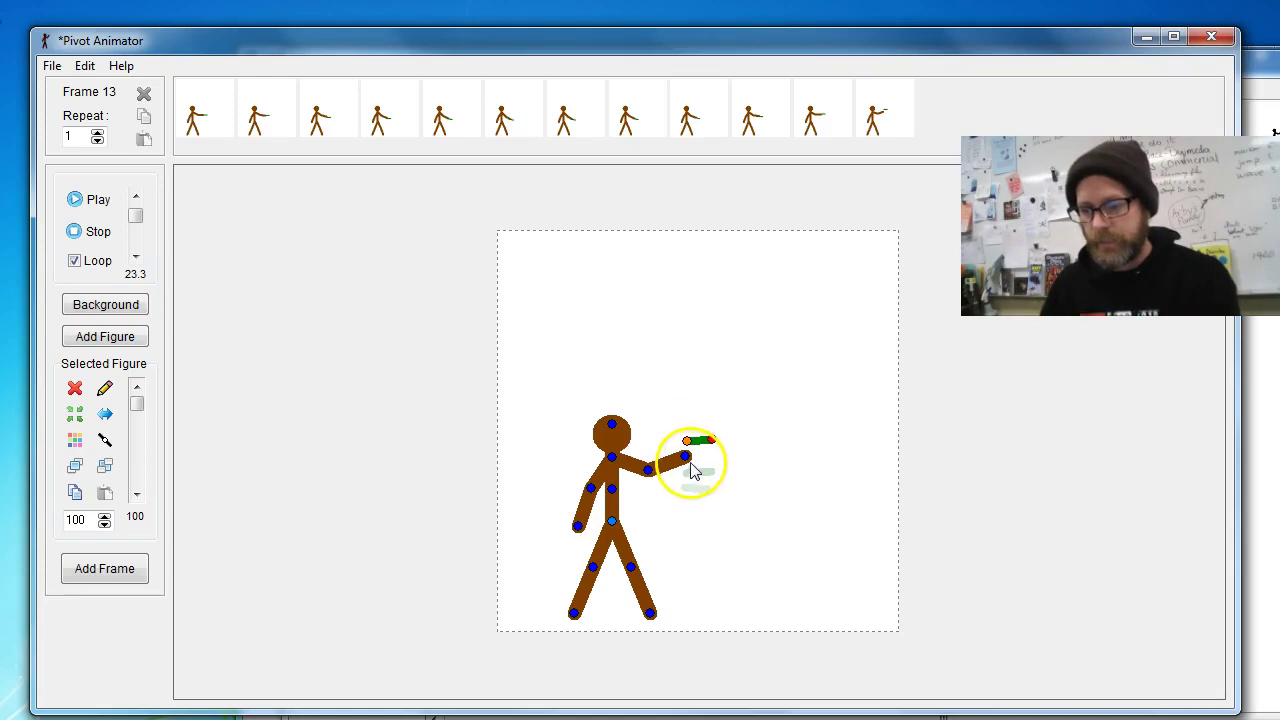
pyautogui.press('space')
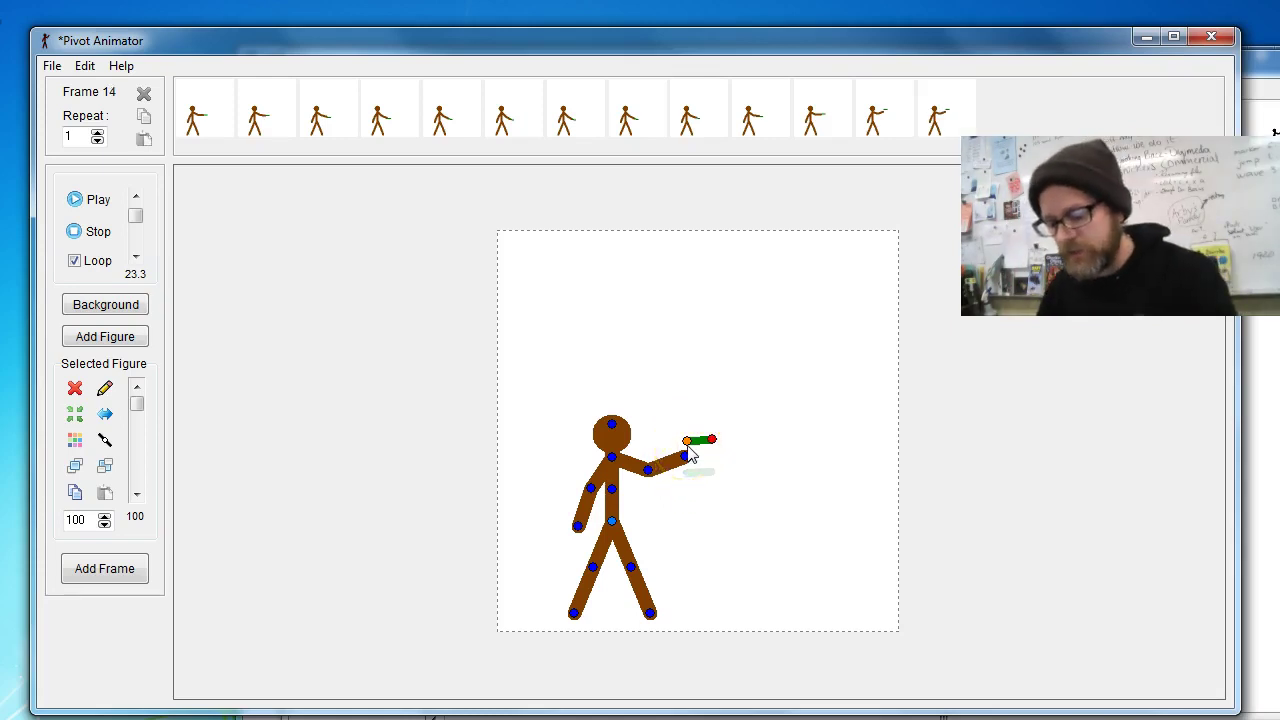
# - Step back and forth through the latest frames to examine the arm swing and marker release
pyautogui.press('Left')
pyautogui.press('Left')
pyautogui.press('Left')
pyautogui.press('Left')
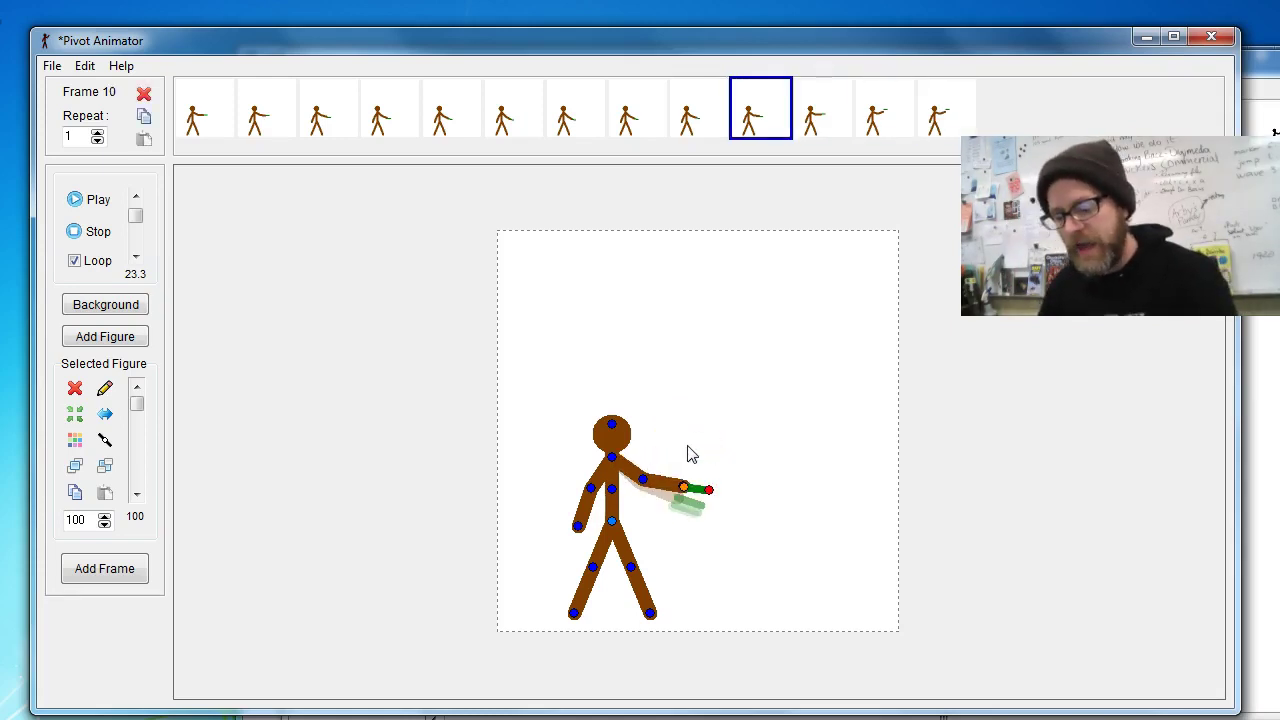
pyautogui.press('Left')
pyautogui.press('Right')
pyautogui.press('Right')
pyautogui.press('Right')
pyautogui.press('Left')
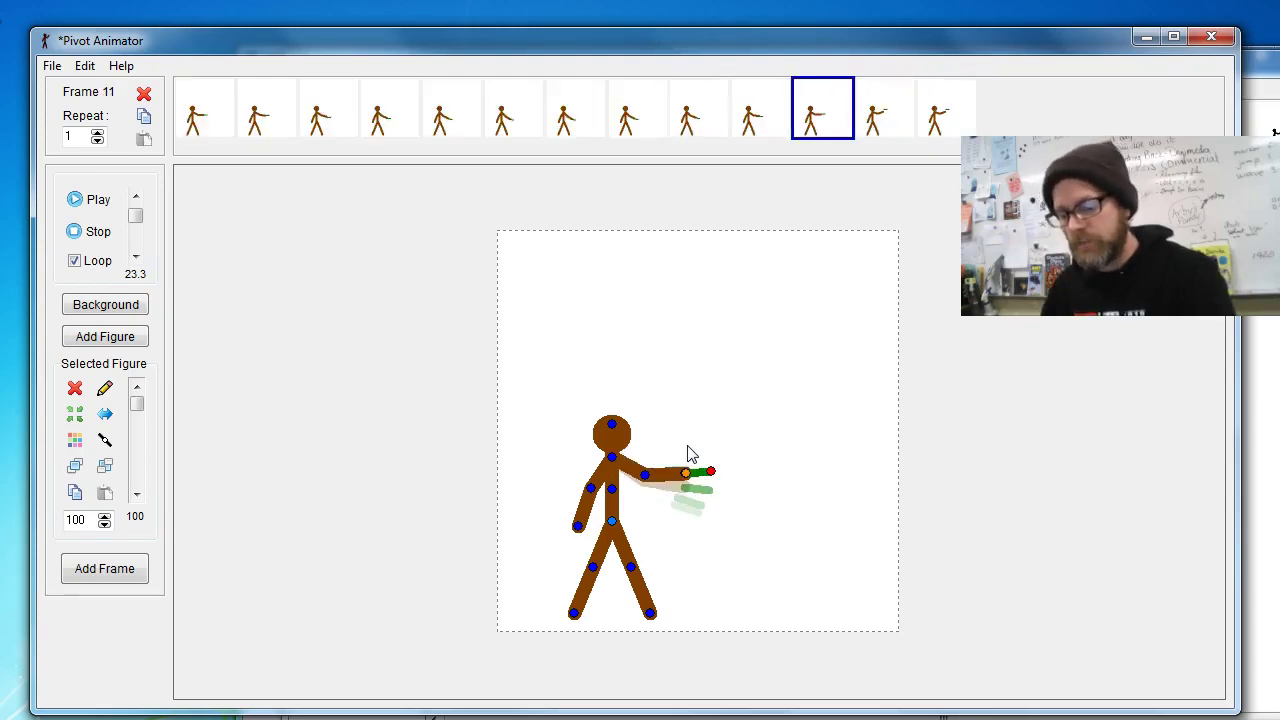
pyautogui.press('Left')
pyautogui.press('Right')
pyautogui.press('Right')
pyautogui.press('Right')
pyautogui.press('Right')
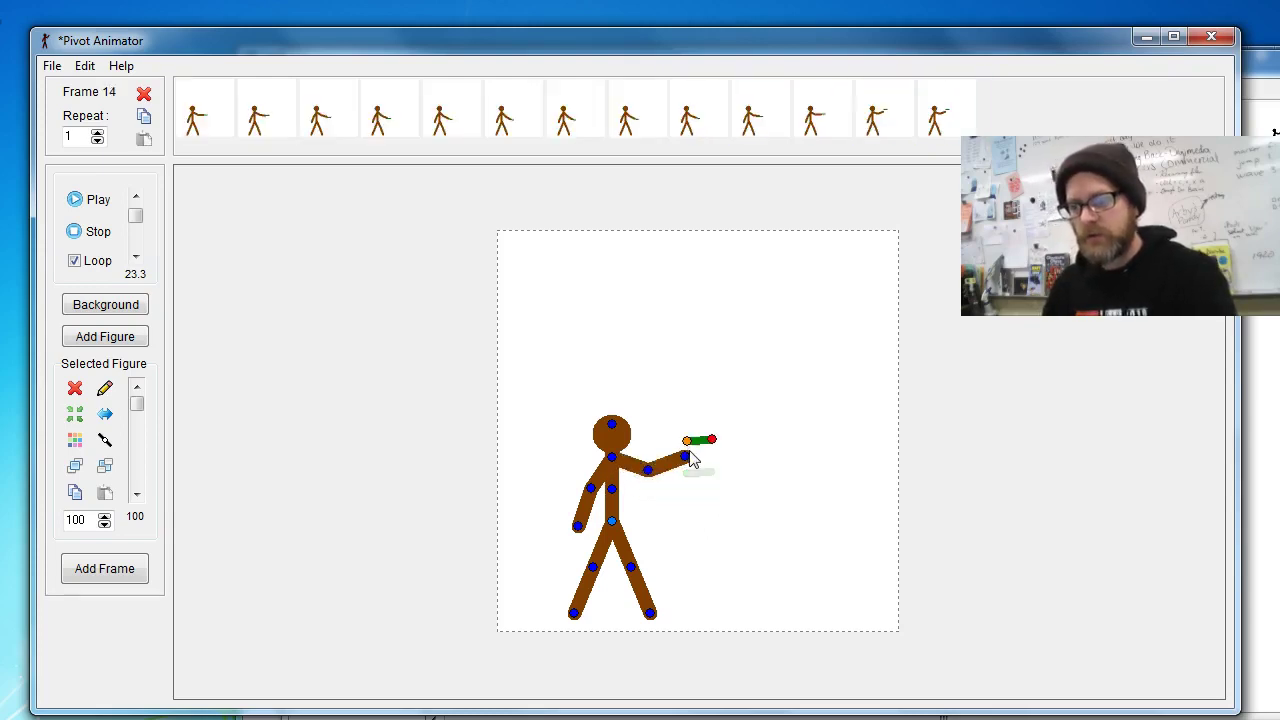
pyautogui.press('Left')
pyautogui.press('Left')
pyautogui.press('Left')
pyautogui.press('Left')
pyautogui.press('Right')
pyautogui.press('Right')
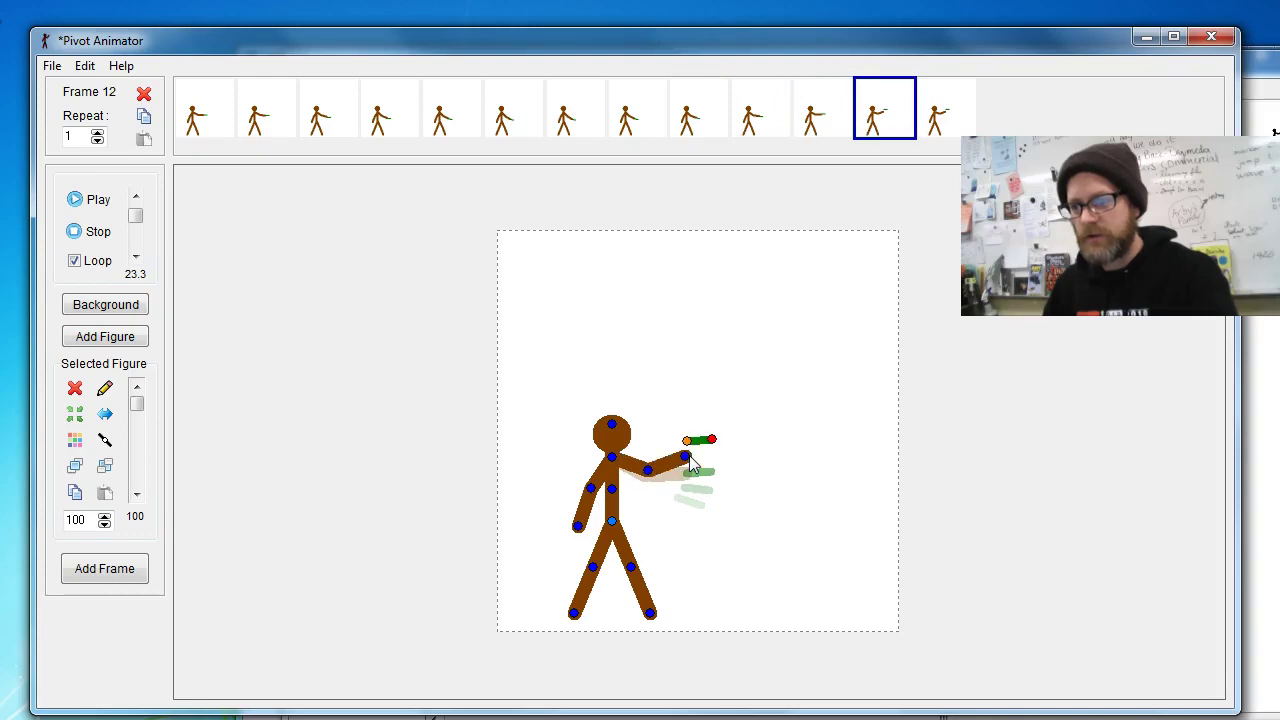
# - Edit frame 13 so the marker sits about one marker length higher above the hand
pyautogui.press('Right')
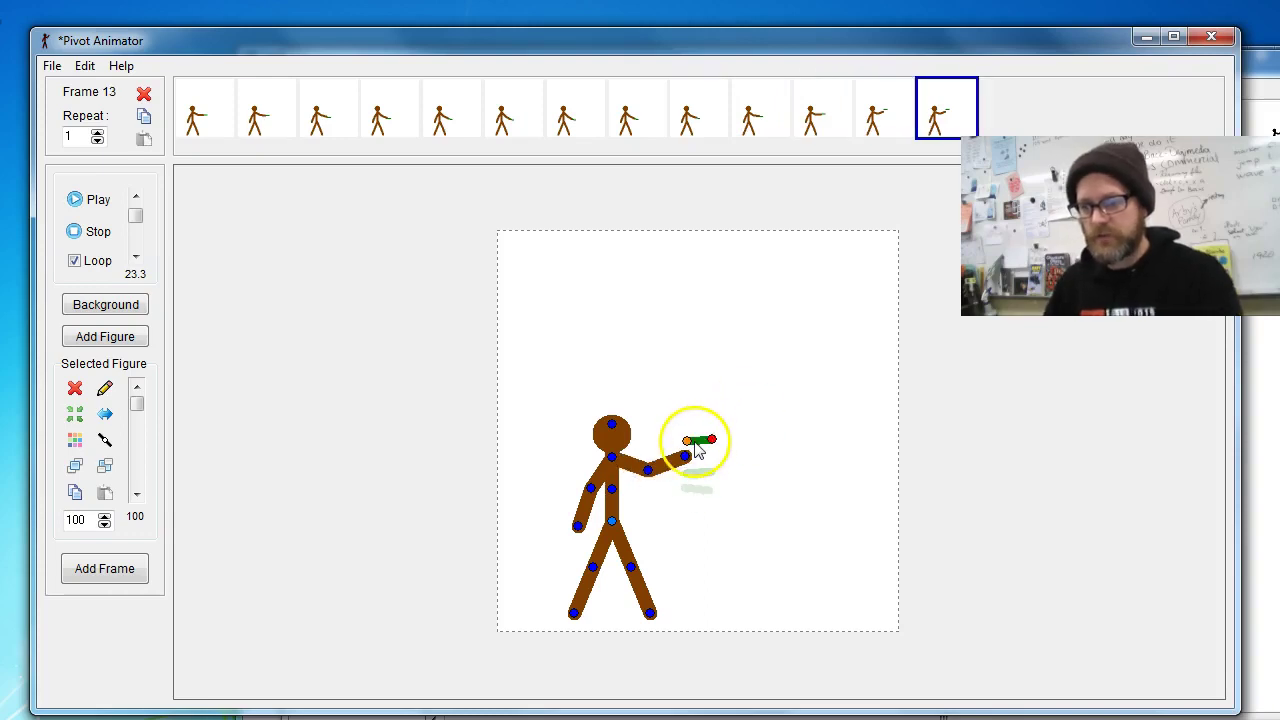
pyautogui.moveTo(687, 440); pyautogui.dragTo(687, 434)
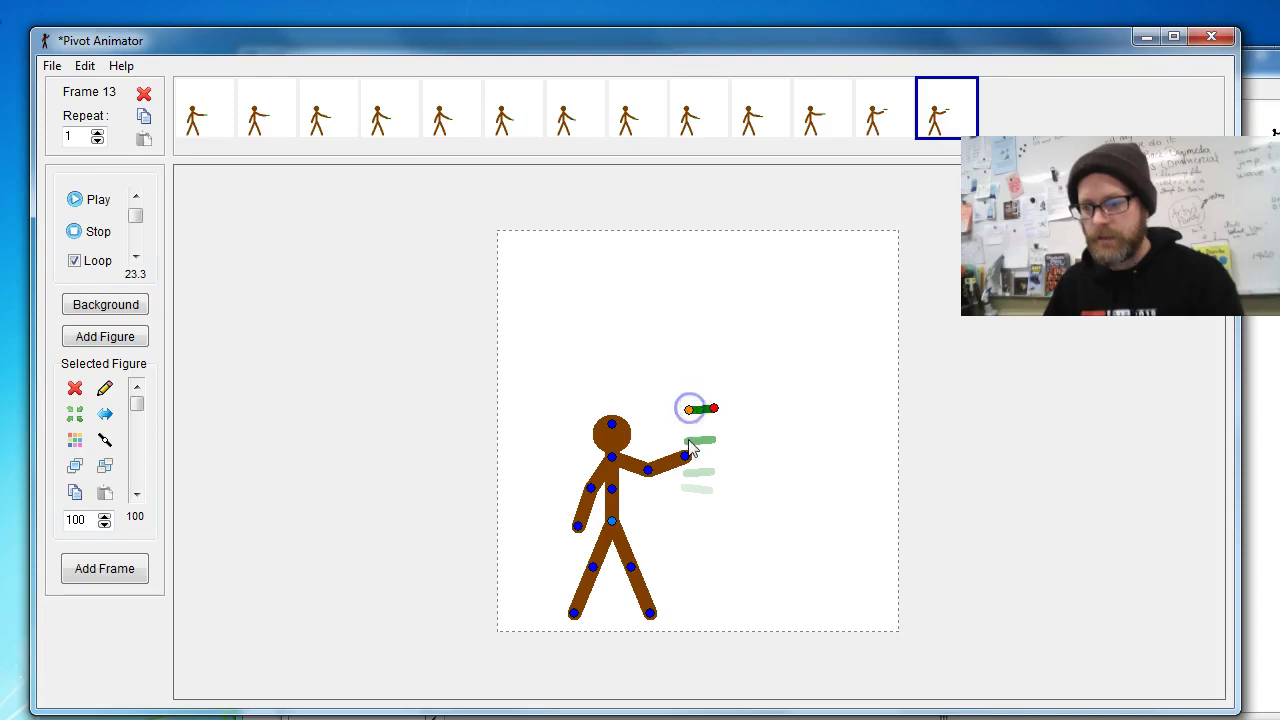
pyautogui.press('space')
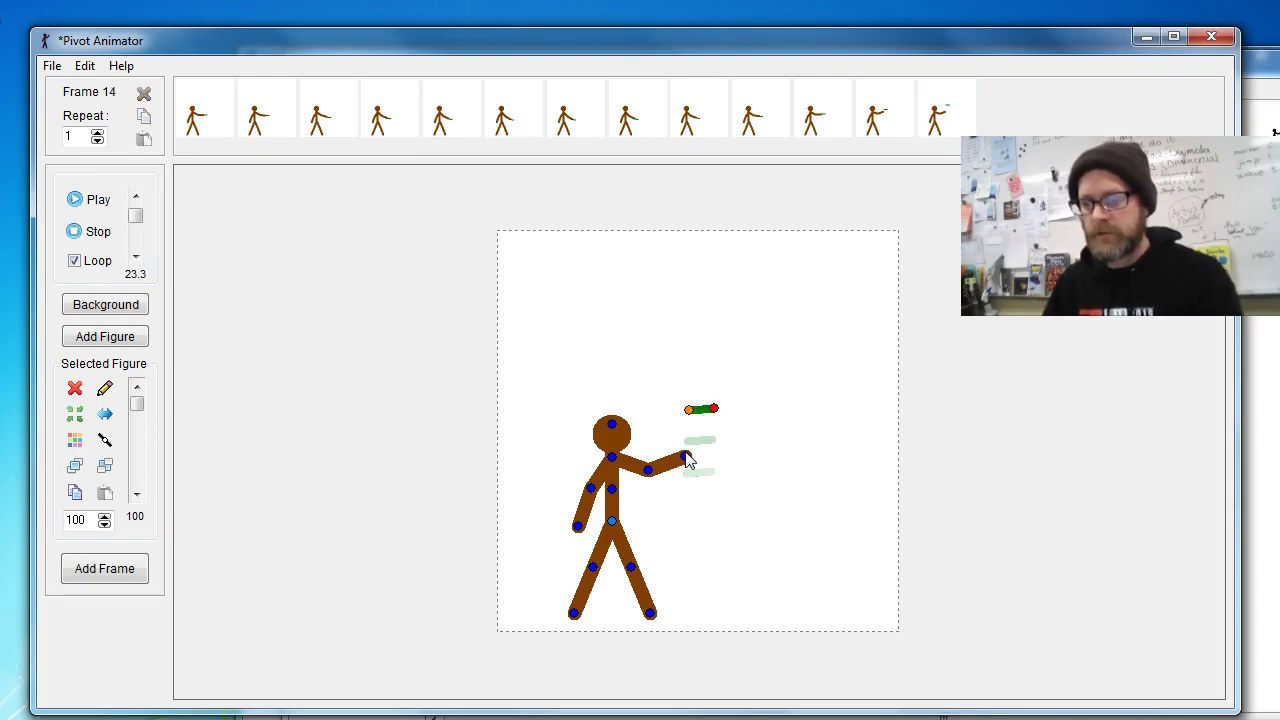
# - For frame 14, bend the forearm further upward, tilt the marker diagonally upward, and lift it higher above the hand
pyautogui.moveTo(649, 471); pyautogui.dragTo(651, 468)
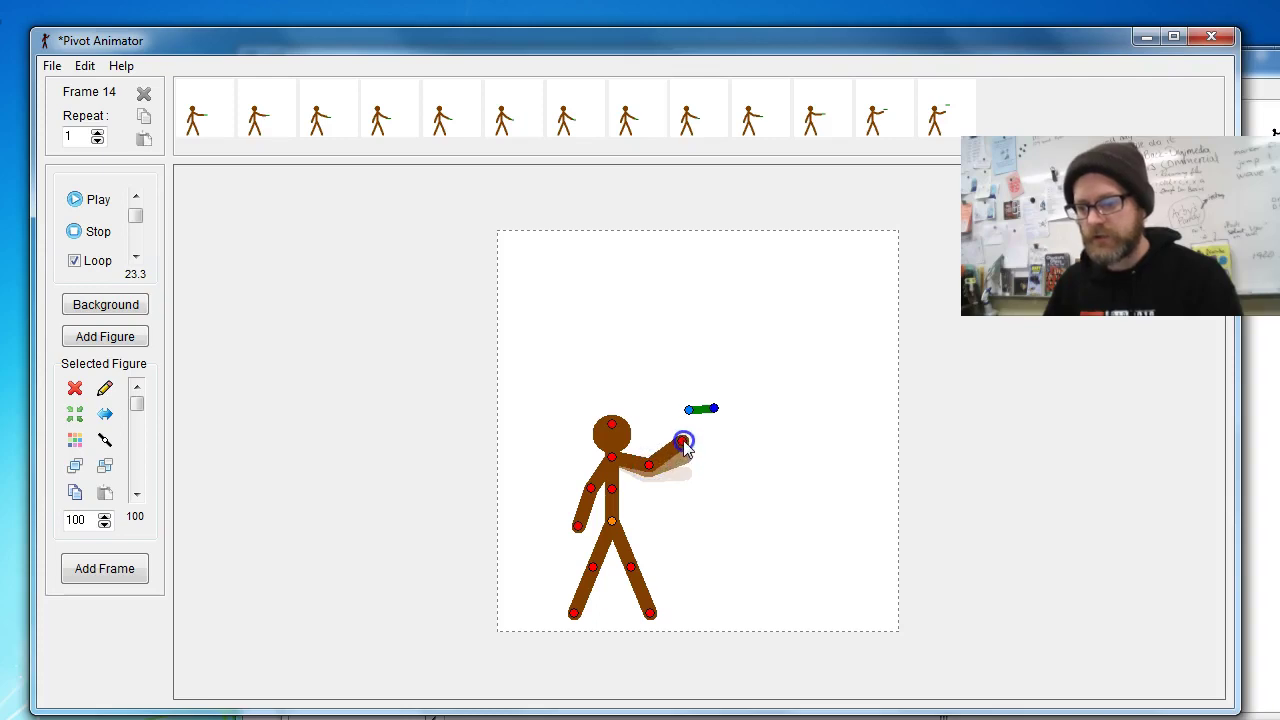
pyautogui.click(705, 388)
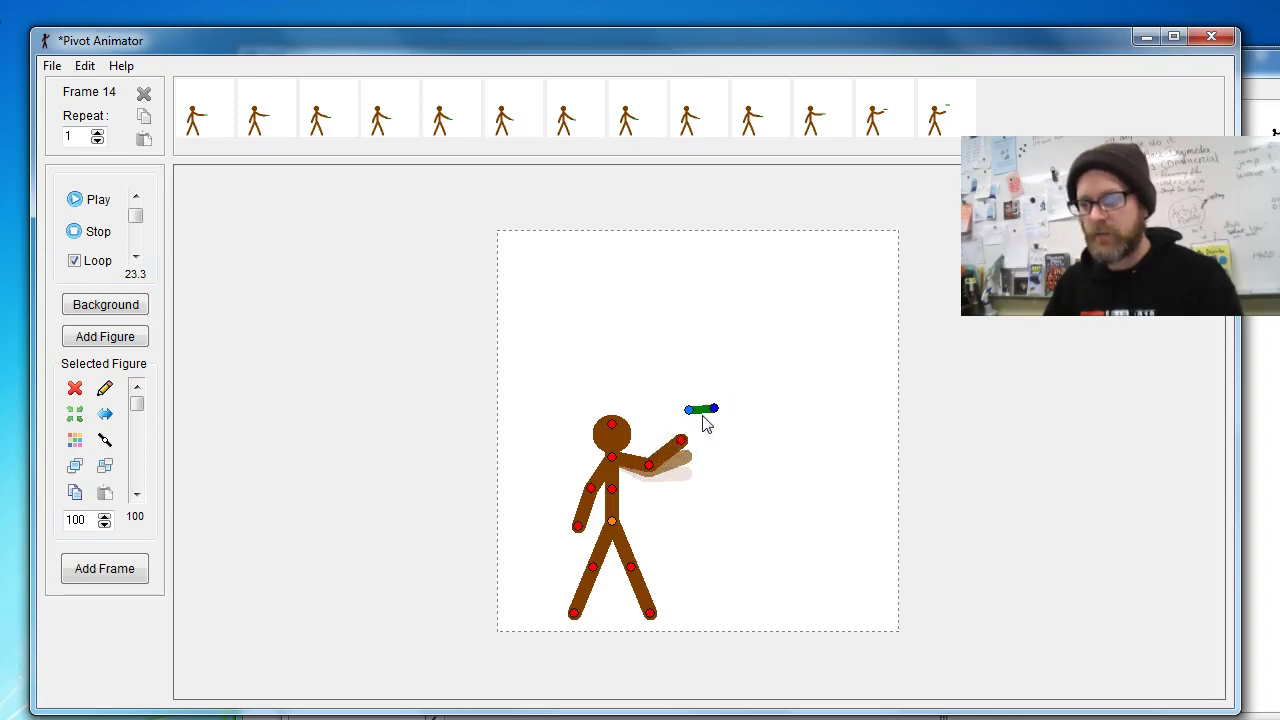
pyautogui.moveTo(714, 409); pyautogui.dragTo(714, 404)
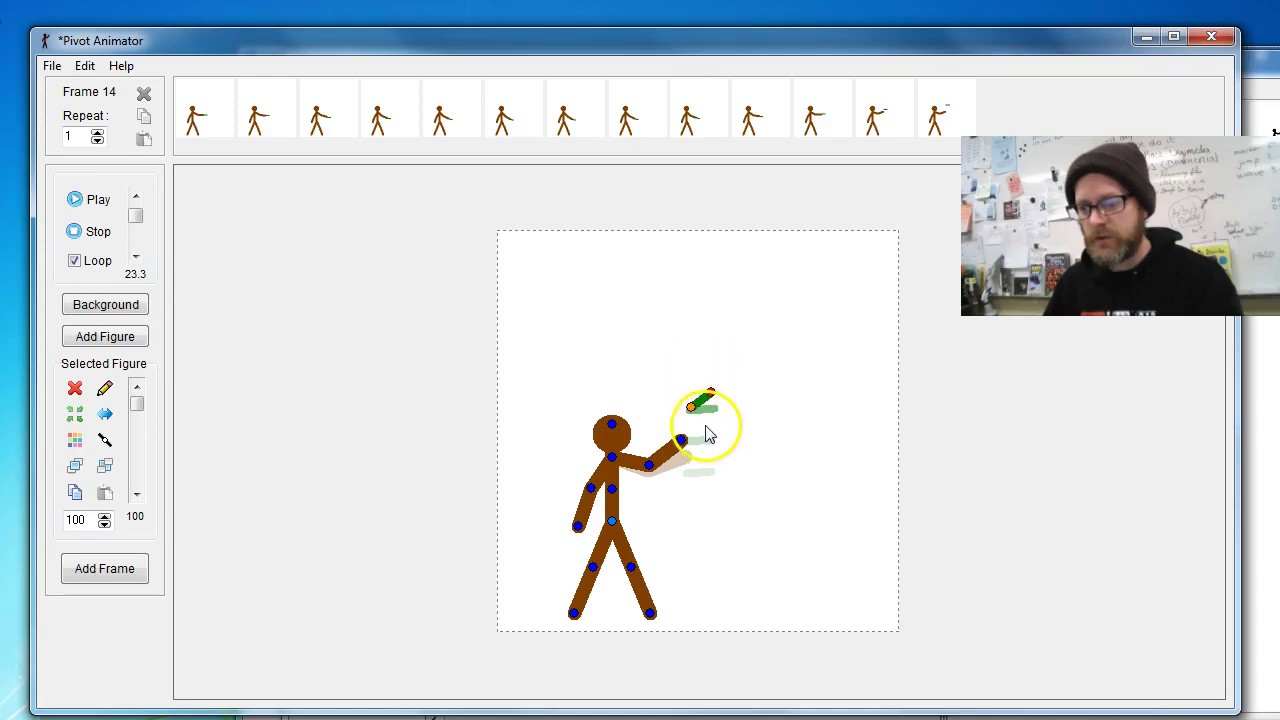
pyautogui.press('space')
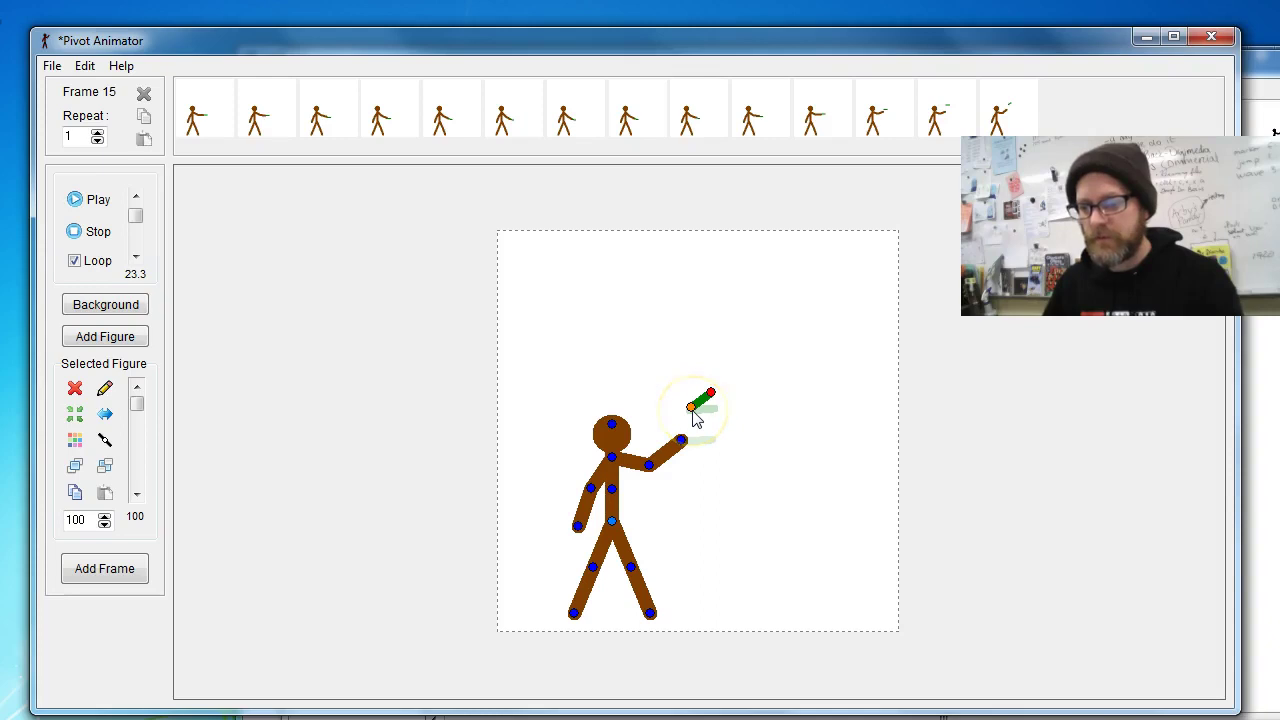
pyautogui.press('Left')
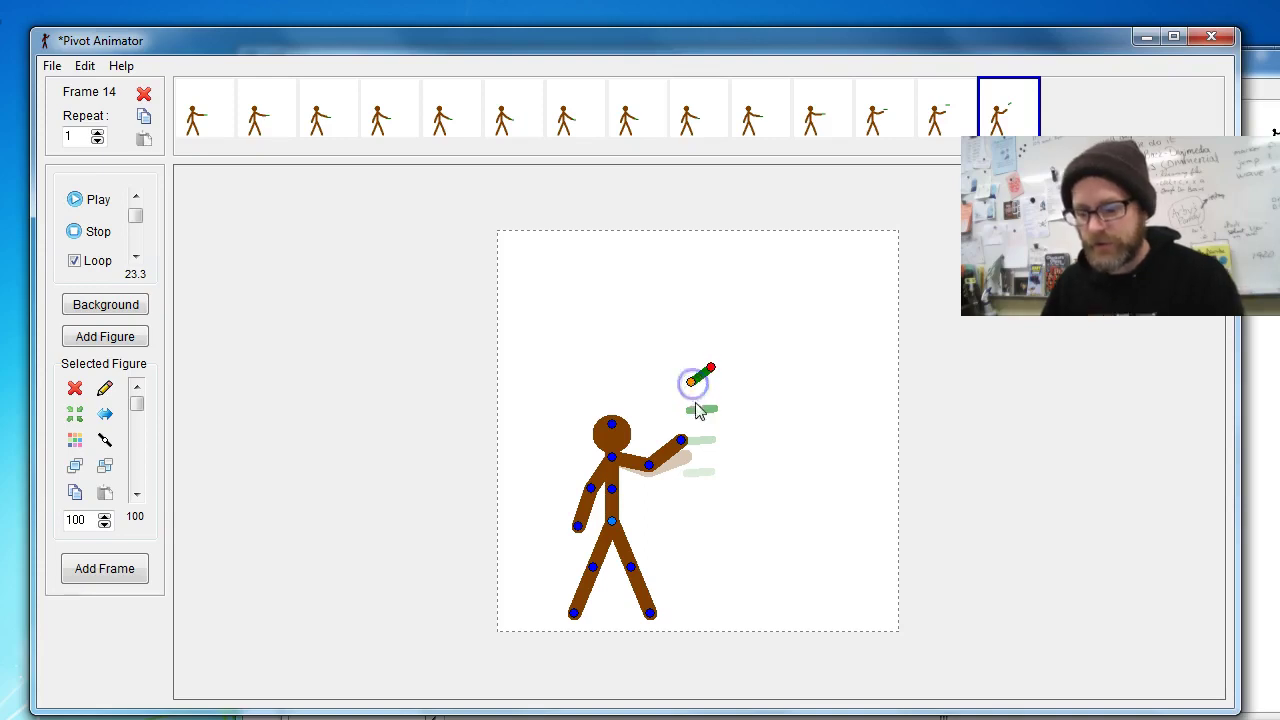
# - Create frame 15 with the marker lifted about one marker length higher and tilted more steeply upward
pyautogui.click(697, 463)
pyautogui.press('Right')
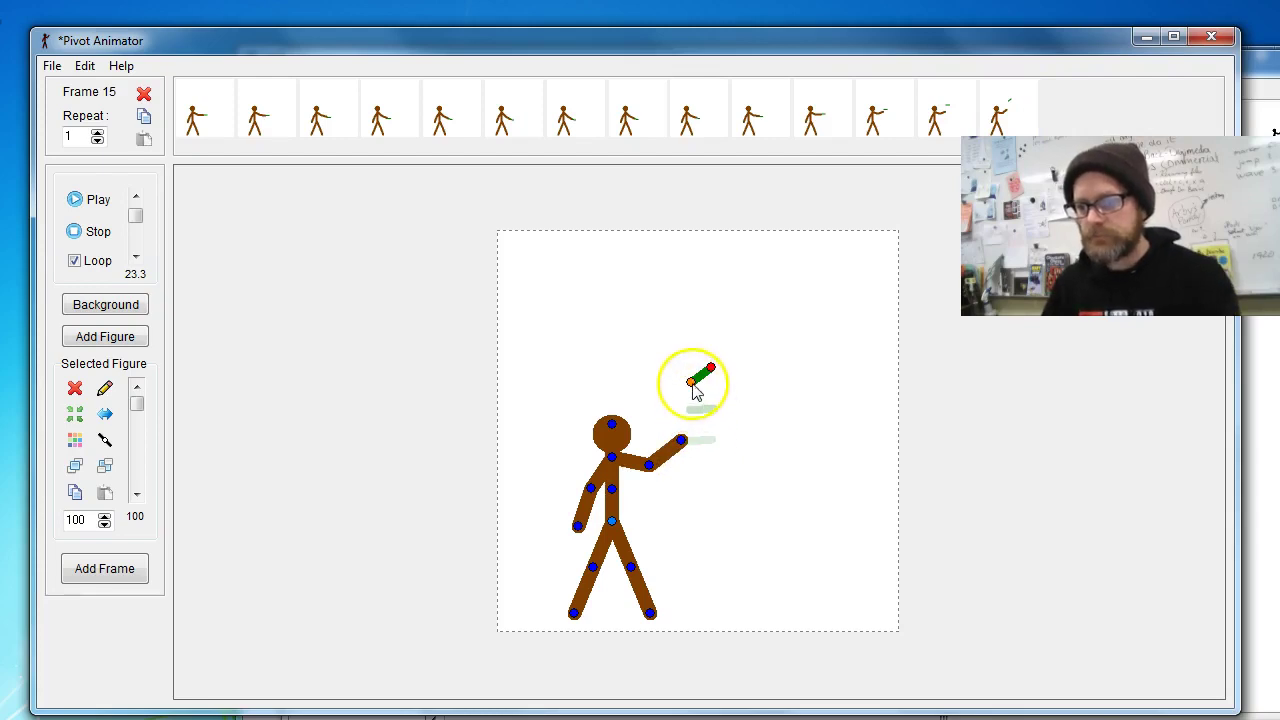
pyautogui.moveTo(690, 381)
pyautogui.mouseDown()
pyautogui.moveTo(711, 331)
pyautogui.moveTo(694, 361)
pyautogui.mouseUp()
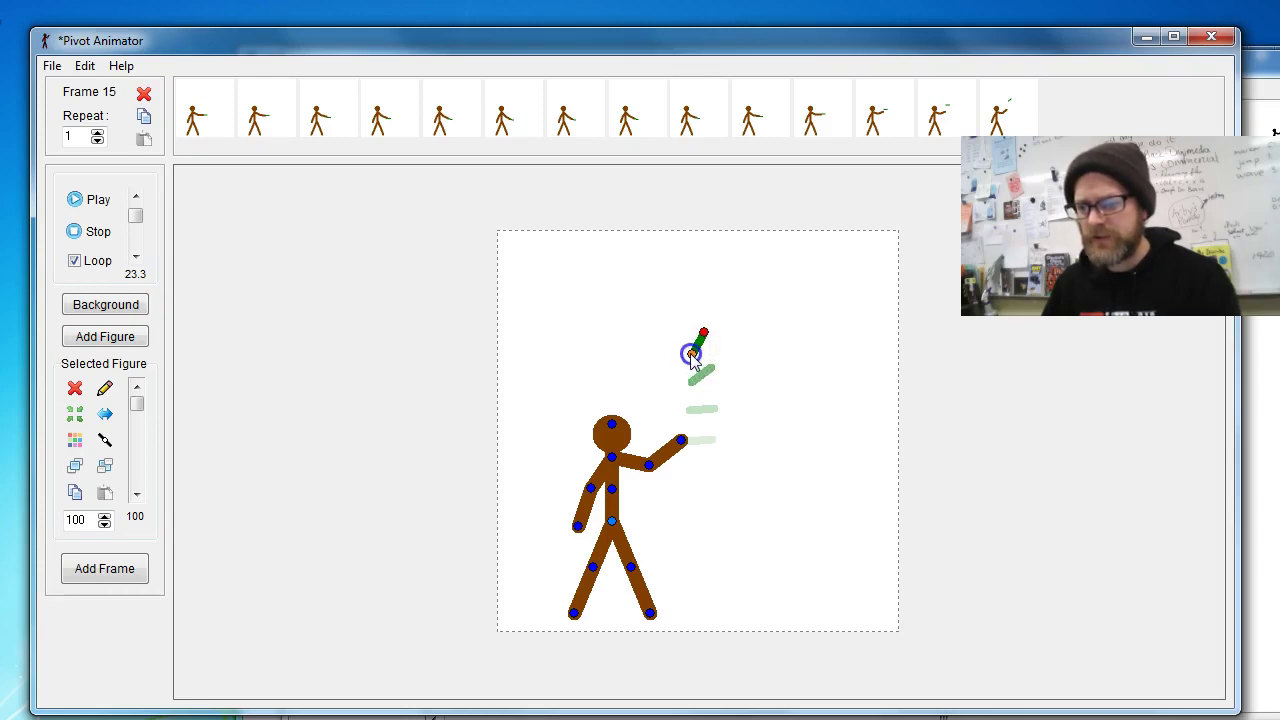
pyautogui.press('space')
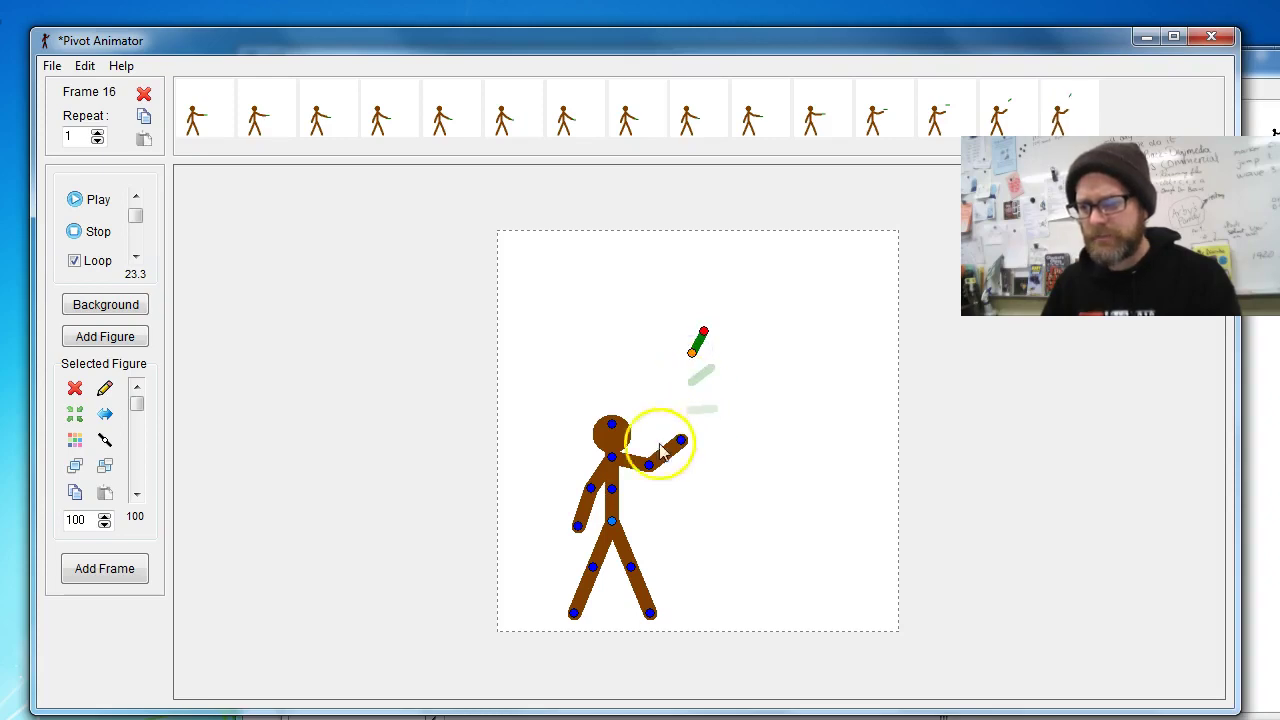
# - Edit frame 15 so the throwing arm's elbow and hand sit slightly higher, following the marker upward
pyautogui.click(1068, 108)
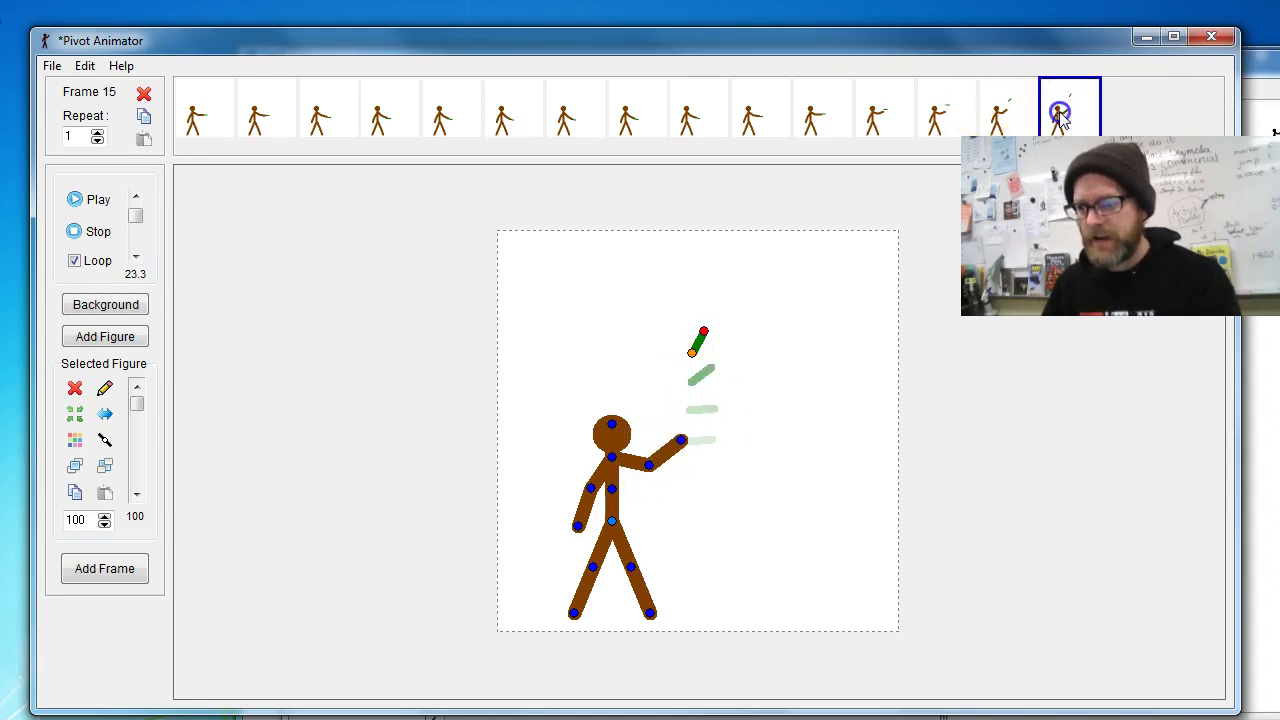
pyautogui.click(680, 440)
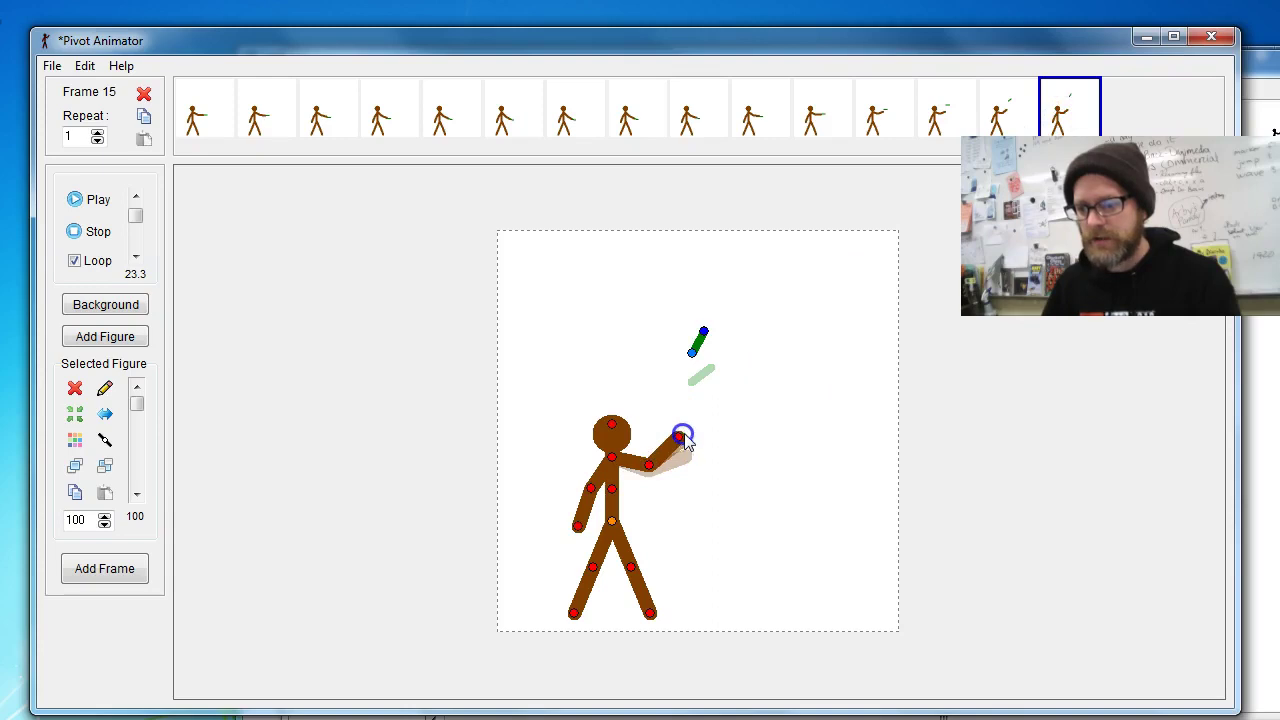
pyautogui.moveTo(642, 477); pyautogui.dragTo(651, 468)
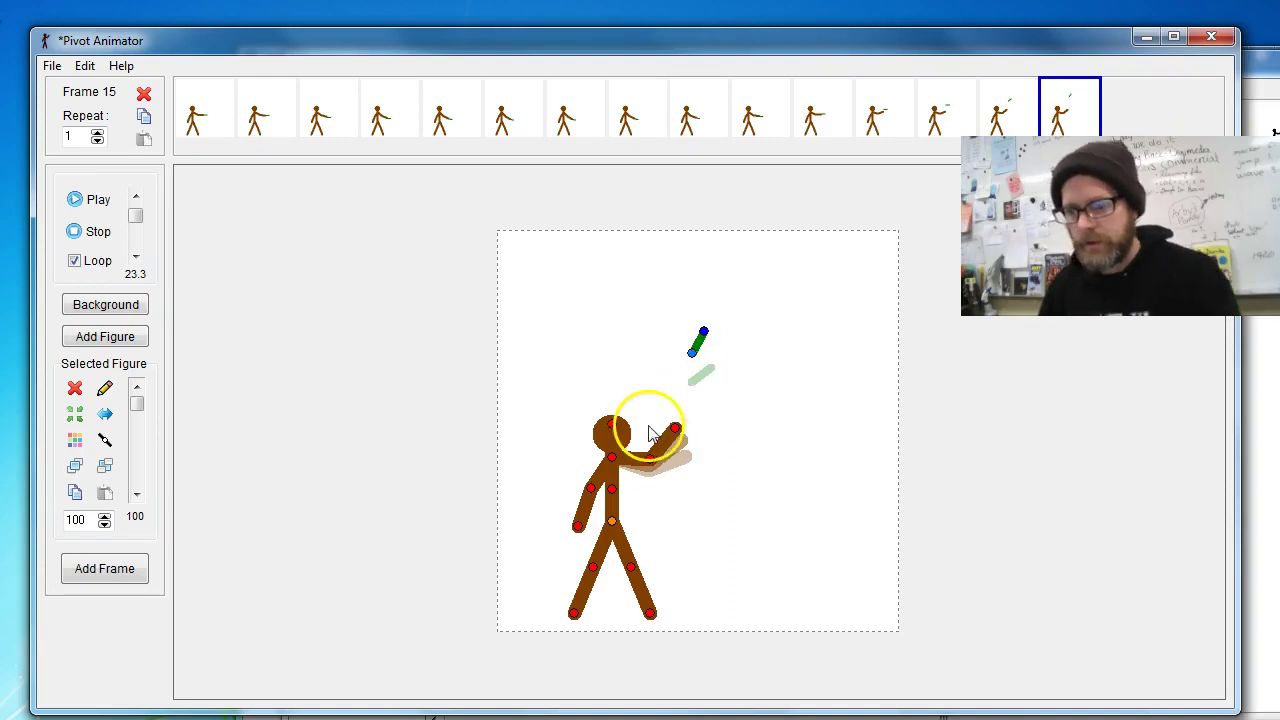
# - Step back through the frames and play the whole animation to check the toss so far
pyautogui.press('Right')
pyautogui.press('Left')
pyautogui.press('Left')
pyautogui.press('Left')
pyautogui.press('Left')
pyautogui.press('Left')
pyautogui.press('Left')
pyautogui.press('Left')
pyautogui.press('Left')
pyautogui.press('Left')
pyautogui.press('Left')
pyautogui.press('Left')
pyautogui.press('Left')
pyautogui.press('Left')
pyautogui.press('Left')
pyautogui.press('Left')
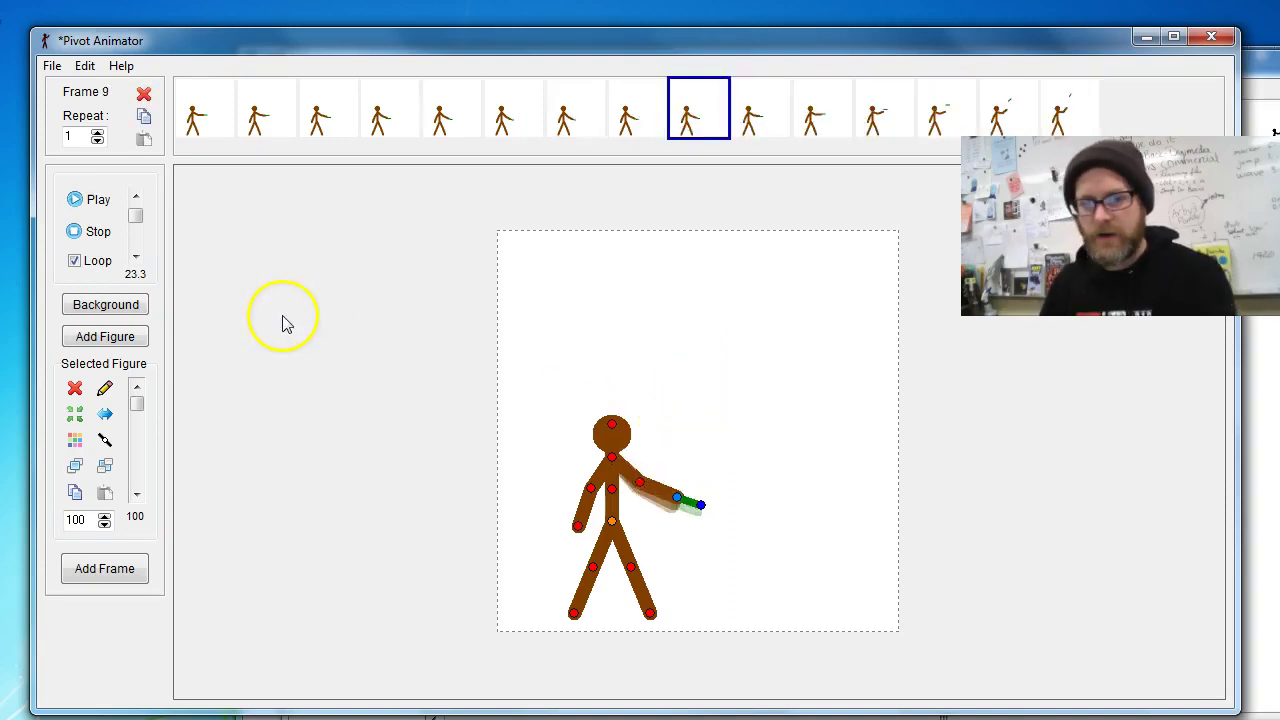
pyautogui.click(92, 203)
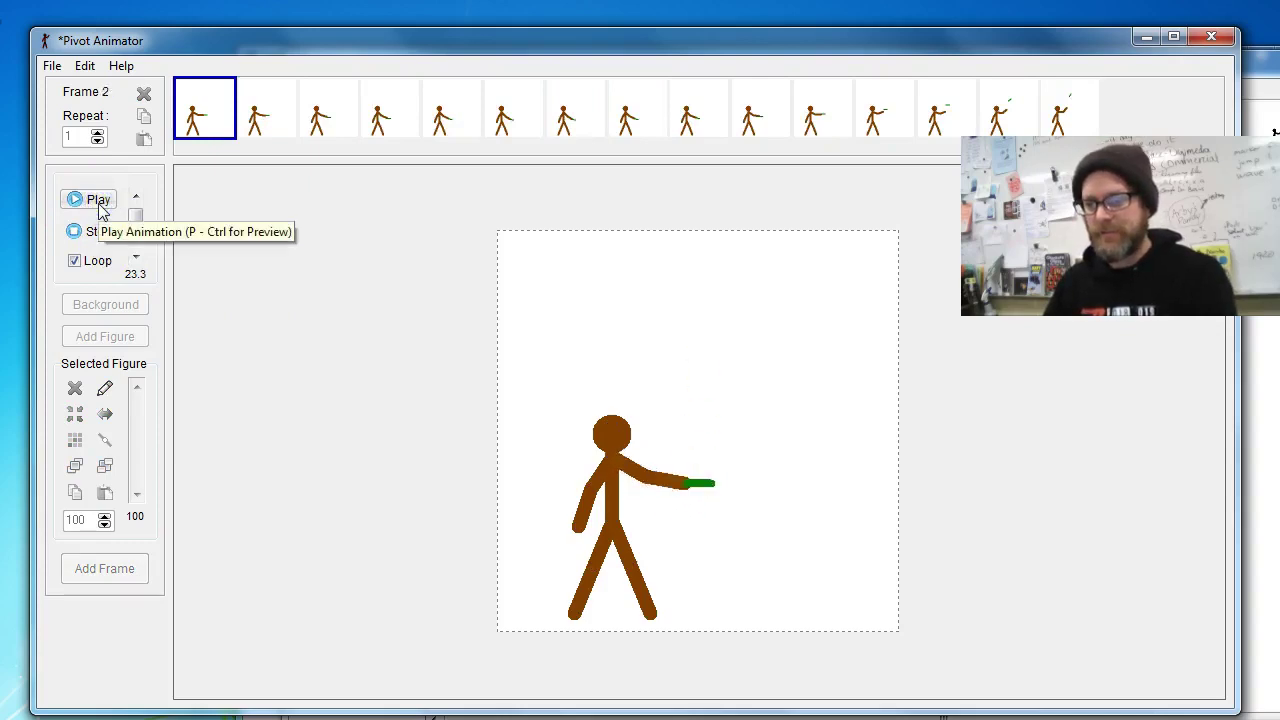
pyautogui.click(95, 224)
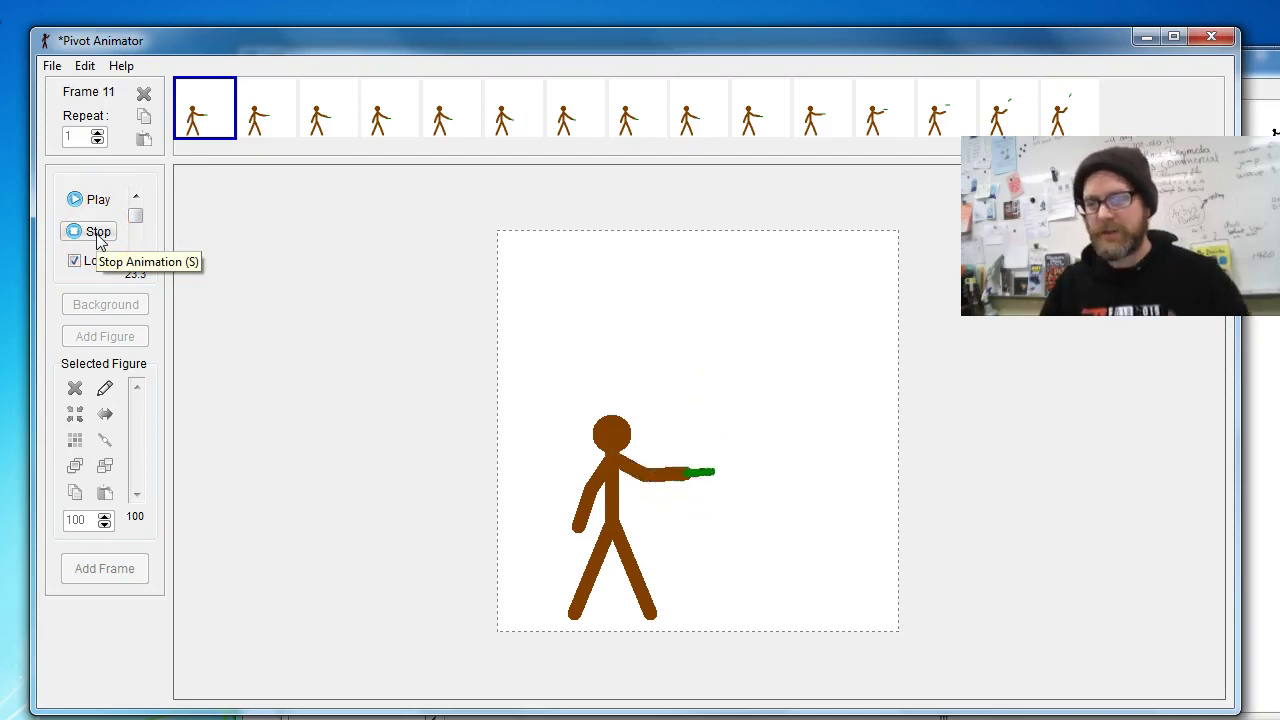
pyautogui.click(98, 239)
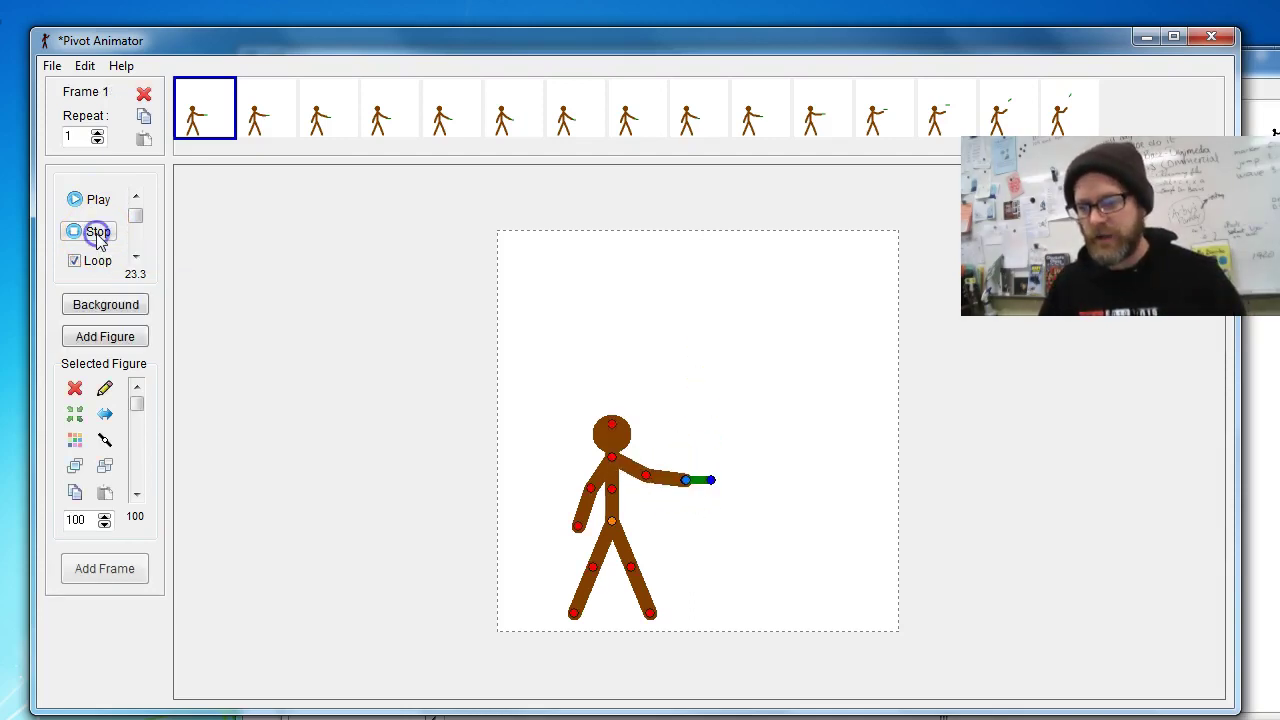
# - Step forward from frame 1 to the newest frame to examine the arm swing and marker flight
pyautogui.press('Right')
pyautogui.press('Right')
pyautogui.press('Right')
pyautogui.press('Right')
pyautogui.press('Right')
pyautogui.press('Right')
pyautogui.press('Right')
pyautogui.press('Right')
pyautogui.press('Right')
pyautogui.press('Right')
pyautogui.press('Right')
pyautogui.press('Right')
pyautogui.press('Right')
pyautogui.press('Right')
pyautogui.press('Right')
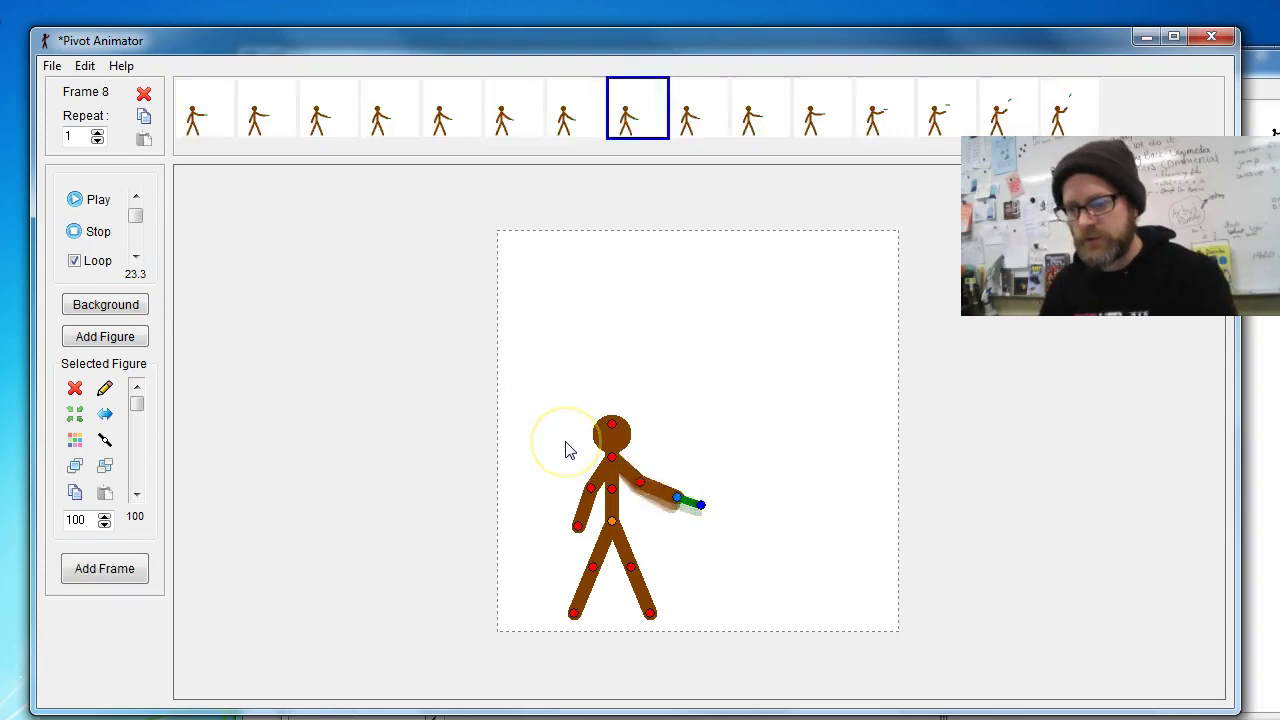
pyautogui.press('Left')
pyautogui.scroll(1, 565, 450)
pyautogui.scroll(-2, 565, 450)
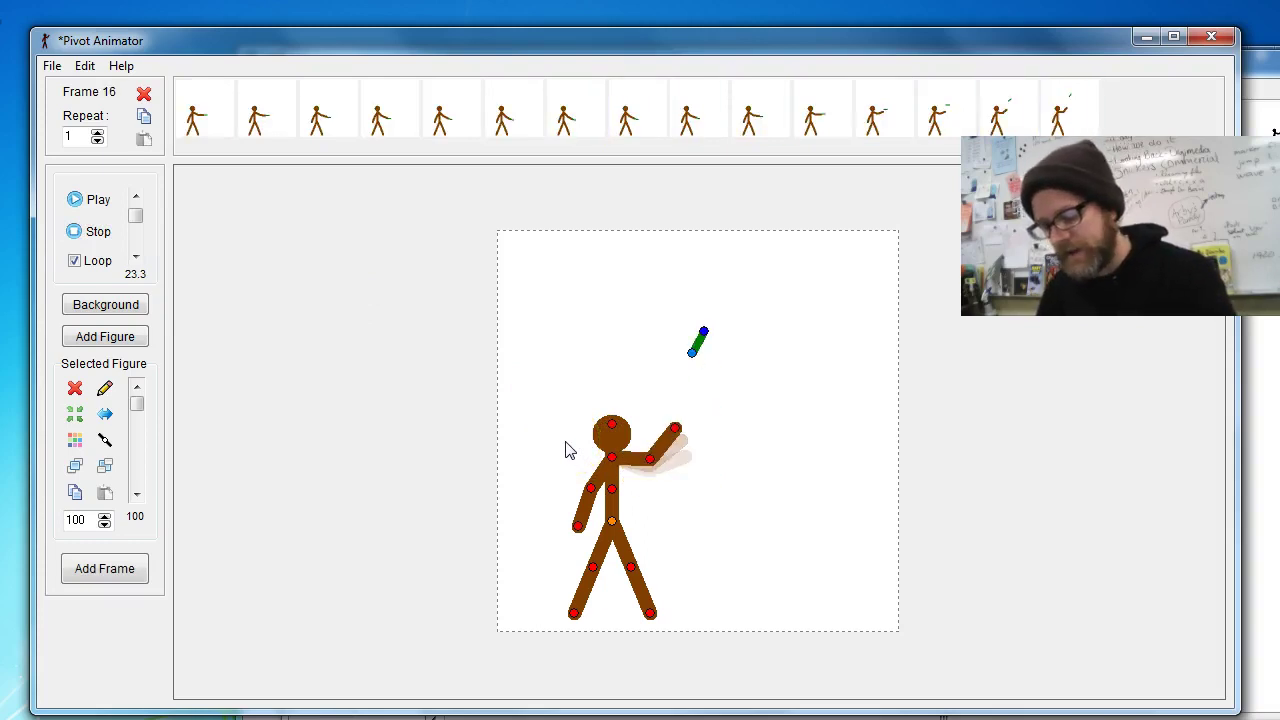
pyautogui.scroll(1, 700, 460)
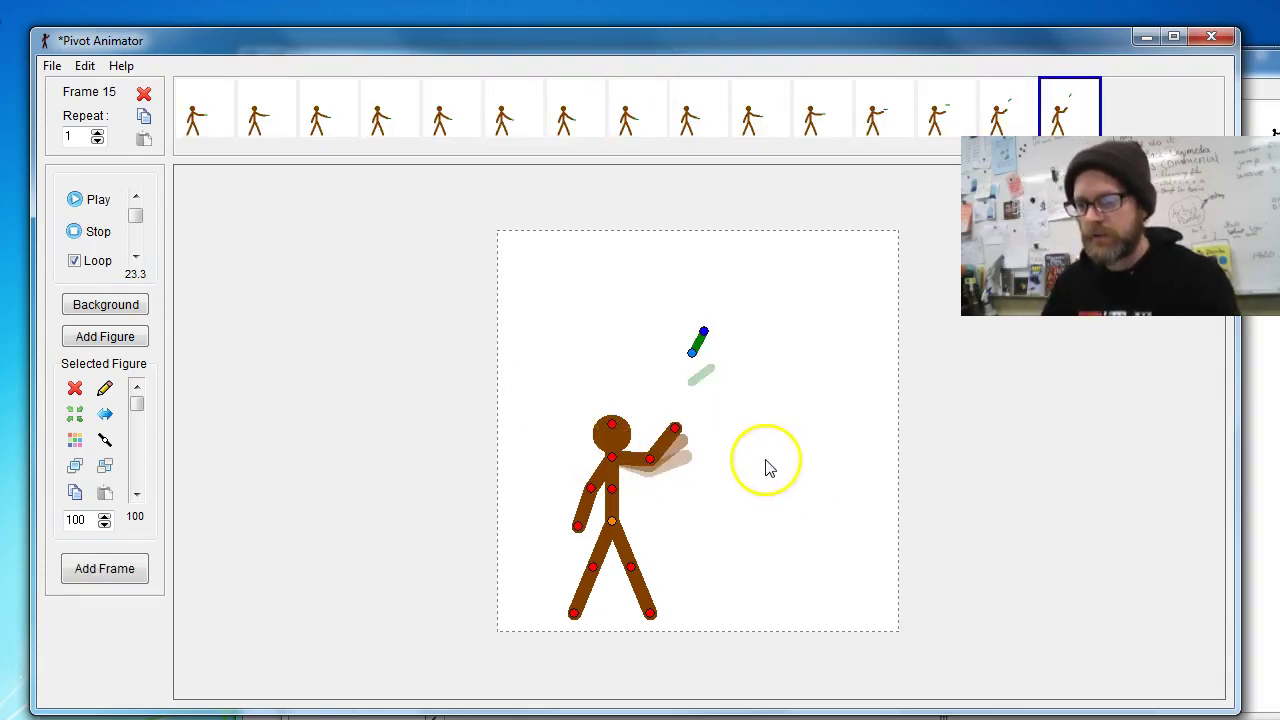
pyautogui.scroll(-1, 703, 405)
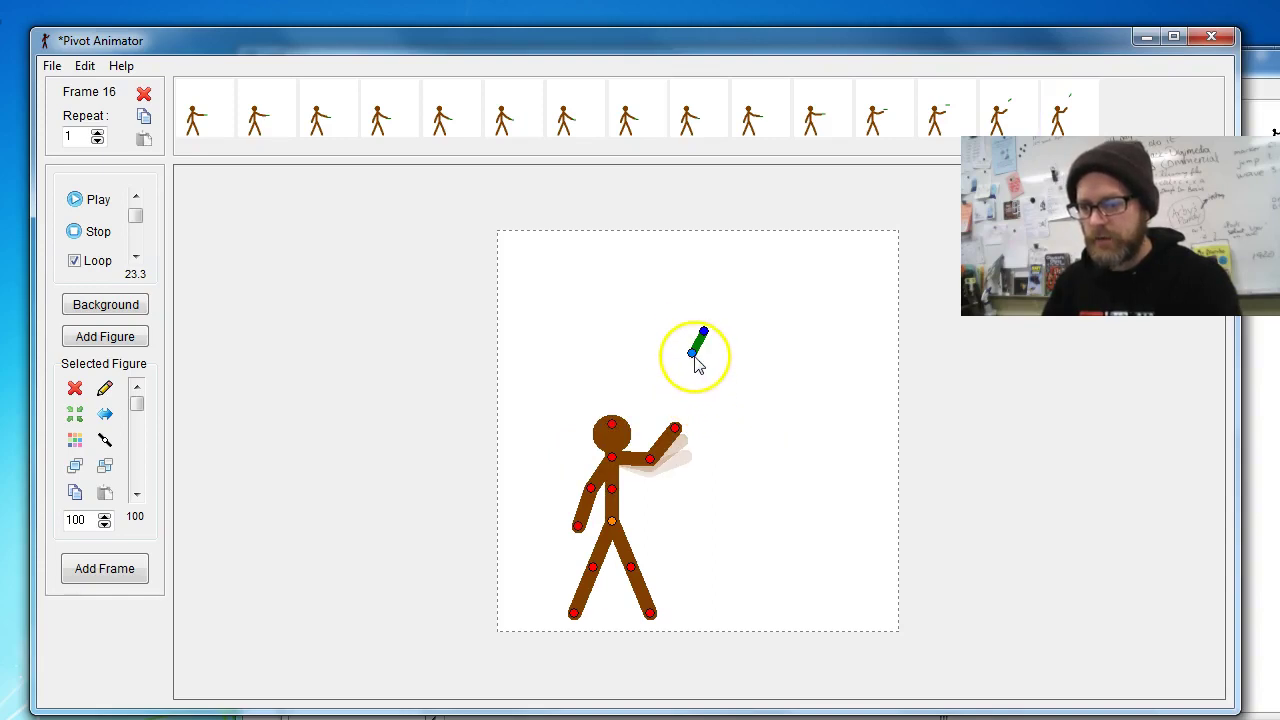
# - For frame 16, raise the marker to a vertical position, lift the throwing arm further, and tilt the head slightly back
pyautogui.click(694, 350)
pyautogui.moveTo(694, 350)
pyautogui.mouseDown()
pyautogui.moveTo(695, 295)
pyautogui.moveTo(705, 406)
pyautogui.moveTo(700, 336)
pyautogui.mouseUp()
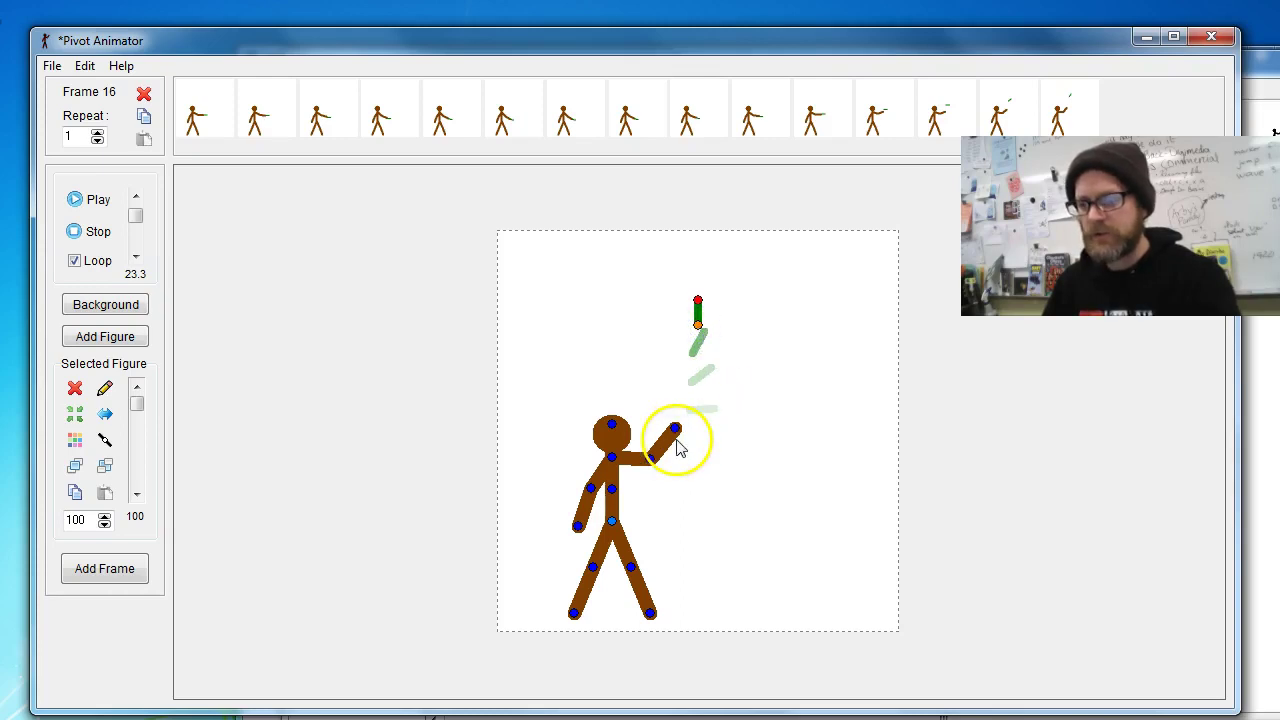
pyautogui.click(651, 458)
pyautogui.moveTo(651, 457); pyautogui.dragTo(651, 450)
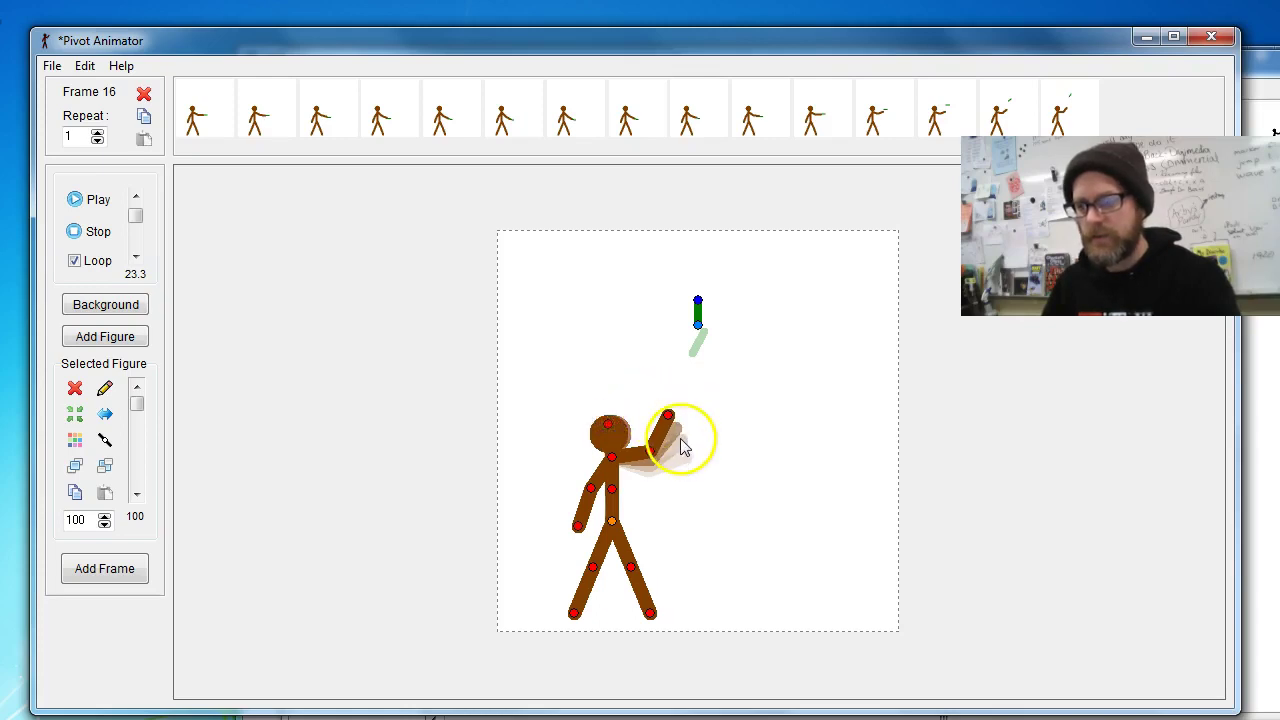
pyautogui.press('space')
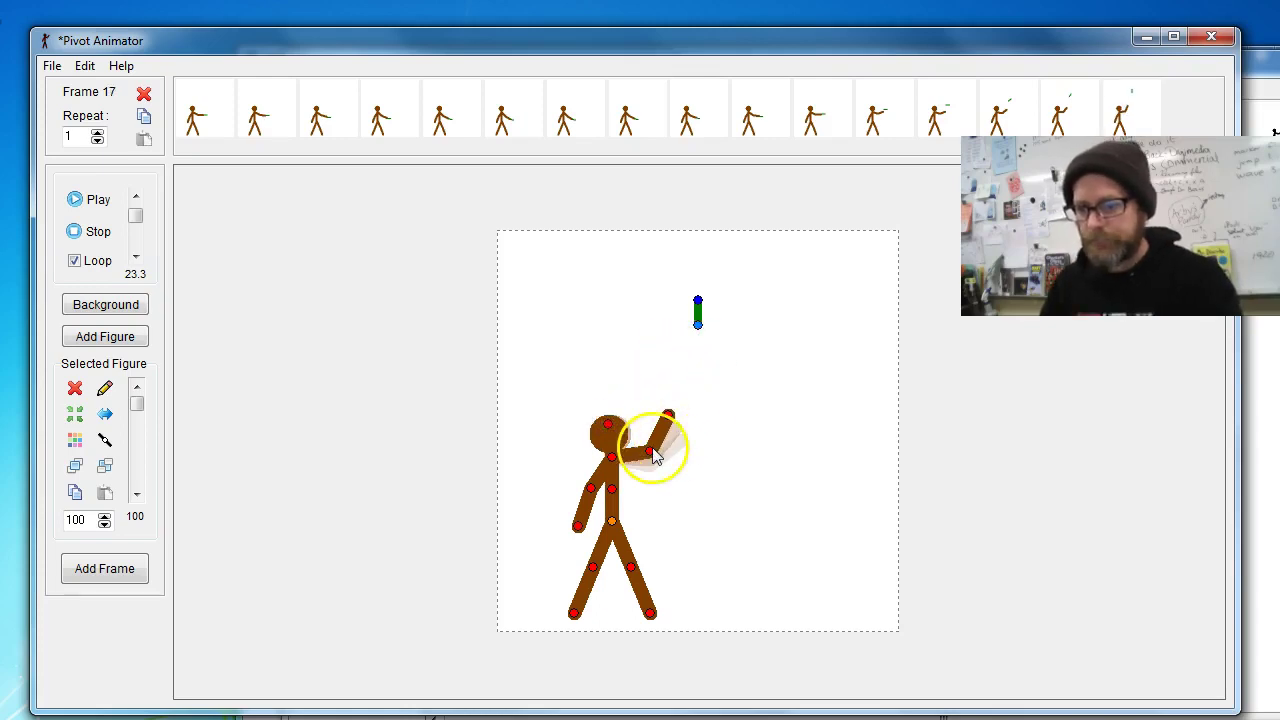
# - For frame 17, raise the throwing arm, tilt the head further back, and move the rear arm slightly toward the body
pyautogui.moveTo(651, 457); pyautogui.dragTo(667, 414)
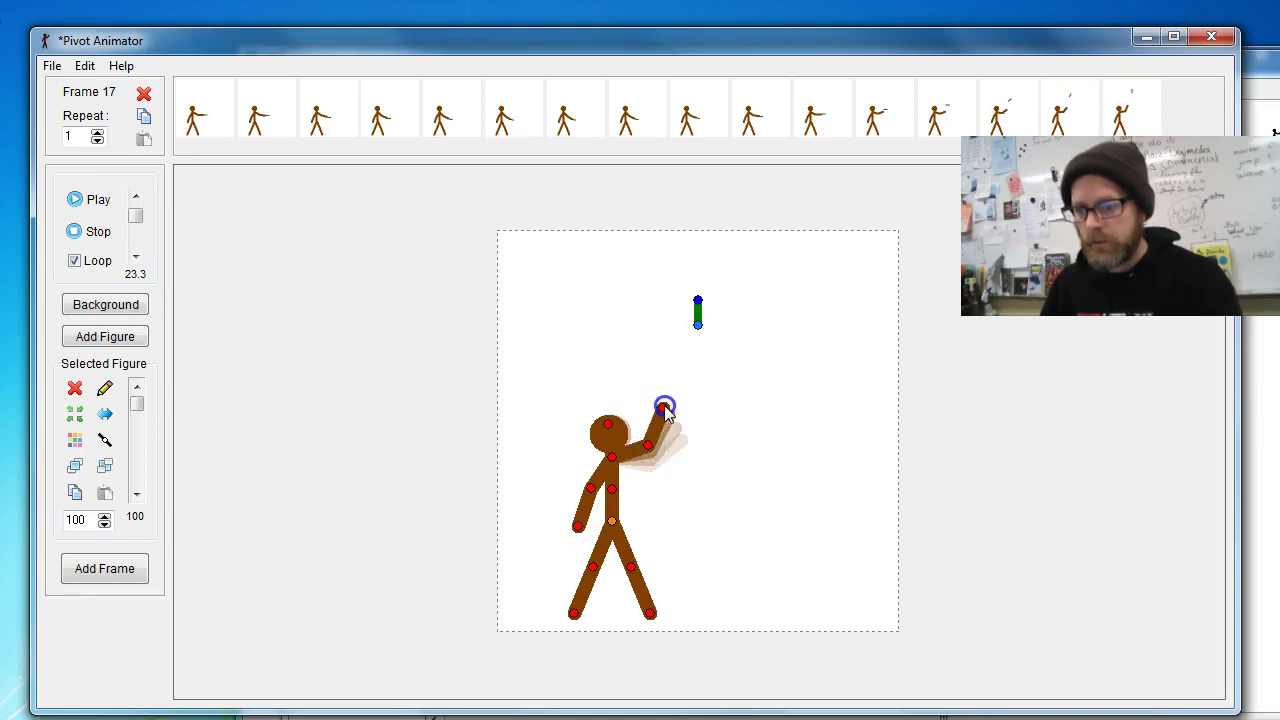
pyautogui.click(609, 424)
pyautogui.moveTo(610, 428); pyautogui.dragTo(606, 428)
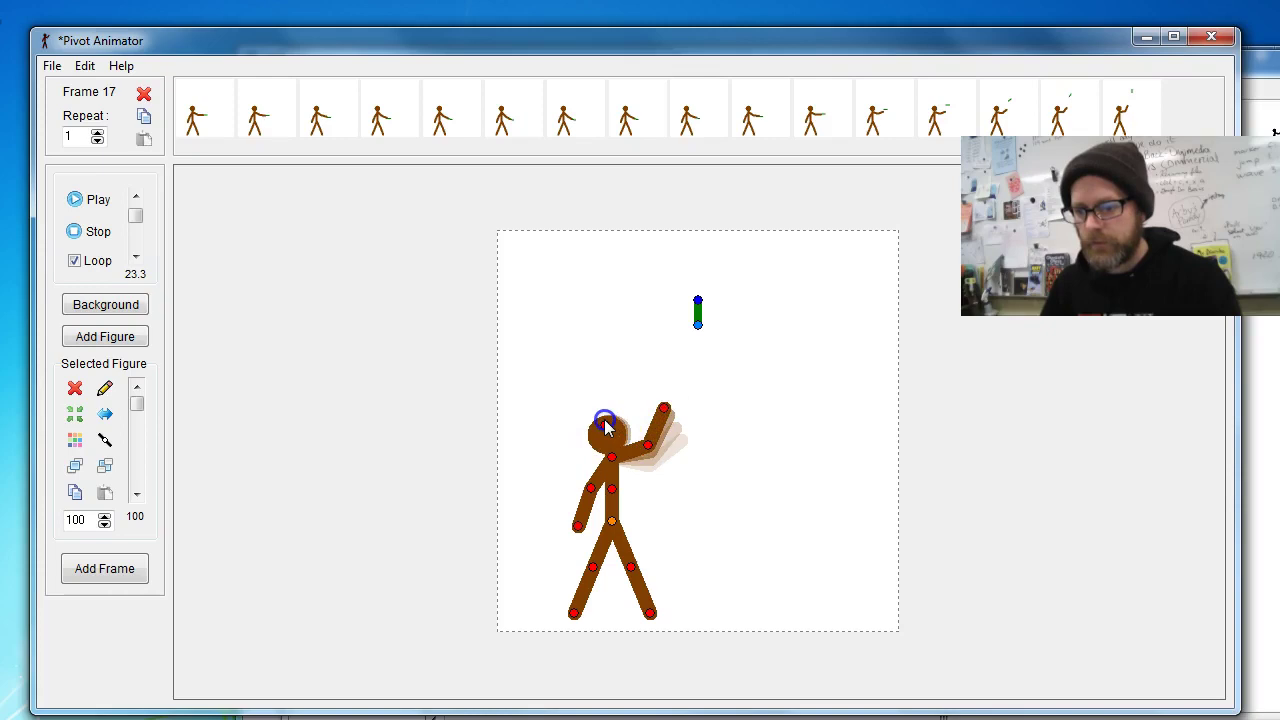
pyautogui.click(593, 488)
pyautogui.moveTo(594, 492); pyautogui.dragTo(597, 495)
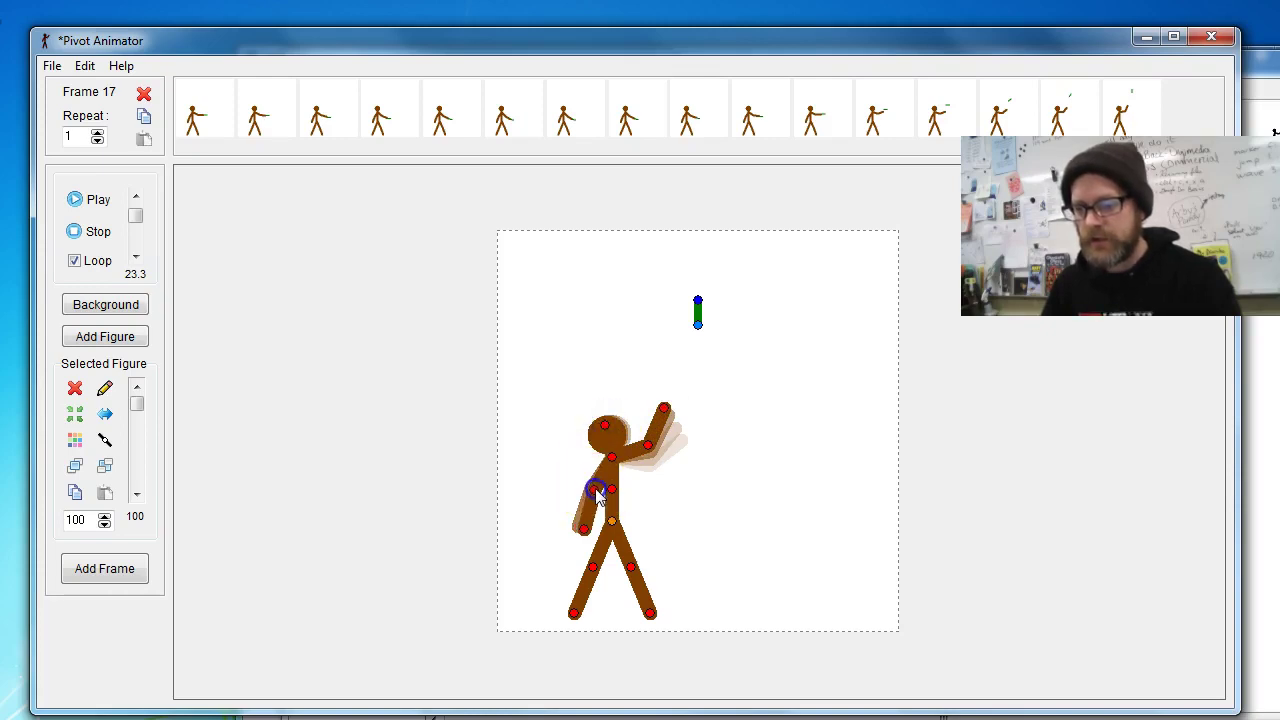
# - Lift the marker slightly and rotate its tip past vertical toward the figure, completing frame 17
pyautogui.click(699, 330)
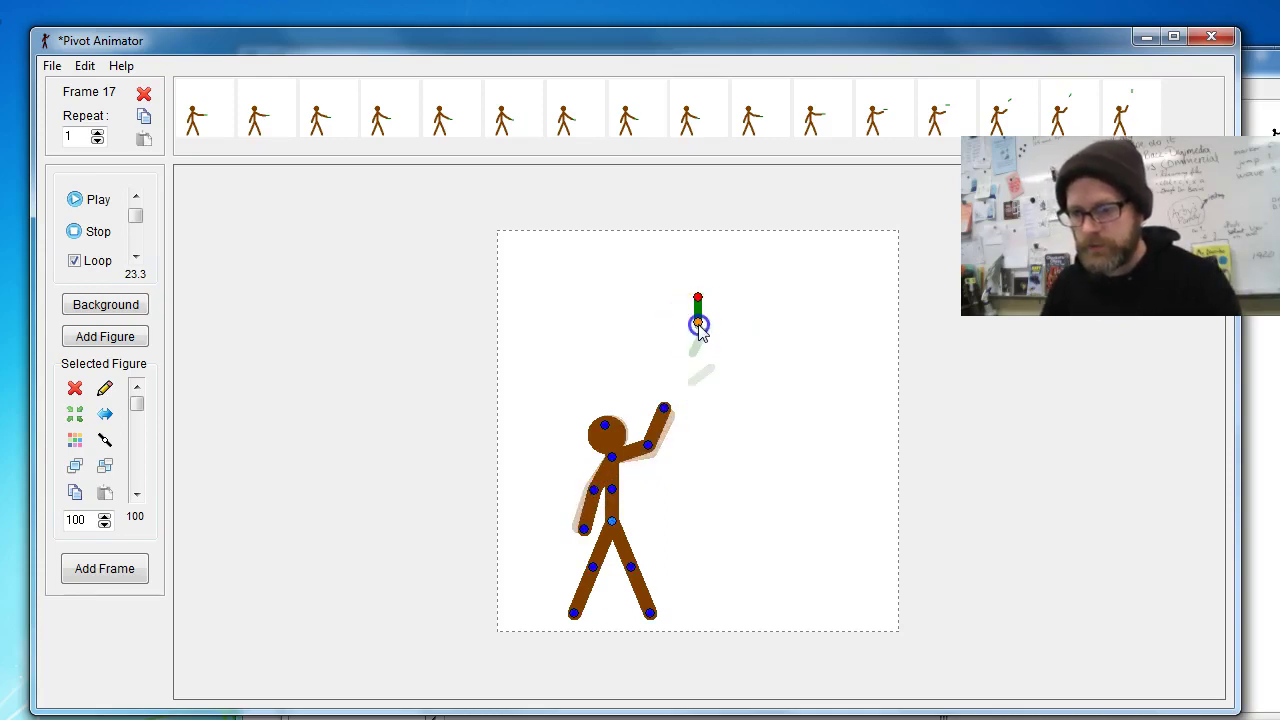
pyautogui.moveTo(698, 325)
pyautogui.mouseDown()
pyautogui.moveTo(697, 293)
pyautogui.moveTo(685, 292)
pyautogui.moveTo(705, 310)
pyautogui.mouseUp()
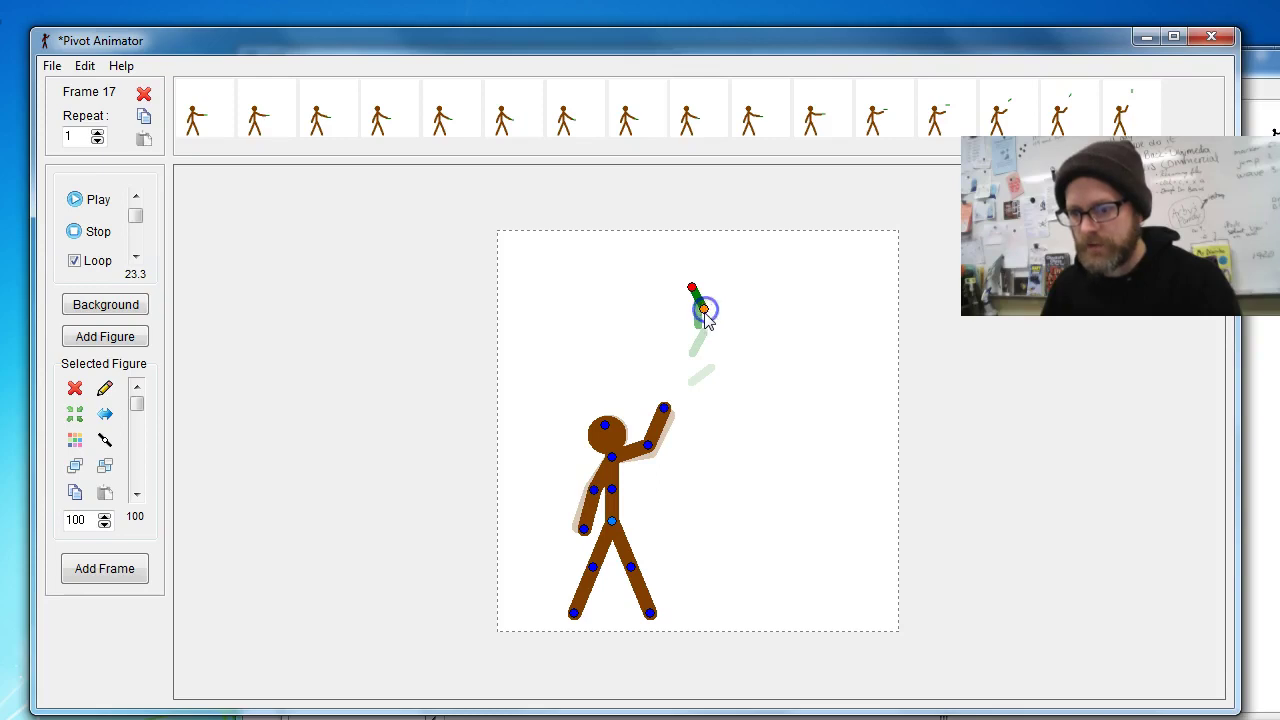
pyautogui.press('space')
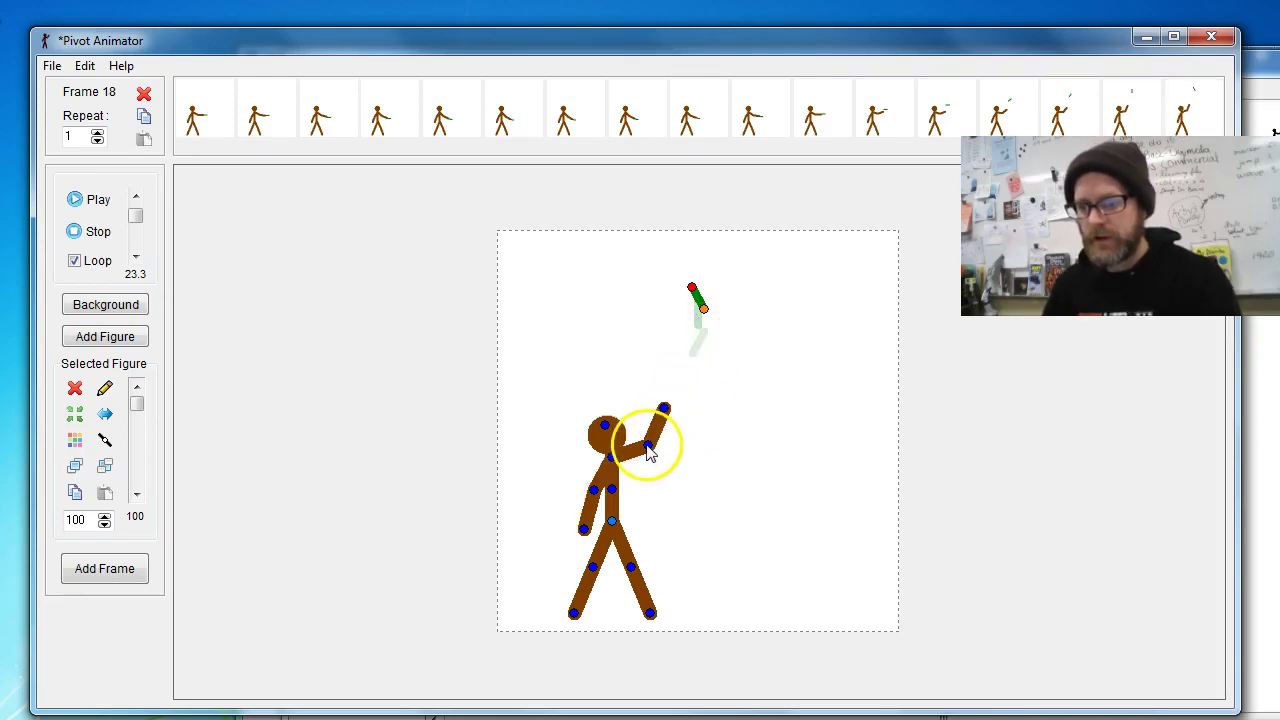
# - For frame 18, nudge the throwing arm, head and rear arm further, and raise the marker while rotating it closer to horizontal
pyautogui.moveTo(648, 446); pyautogui.dragTo(602, 421)
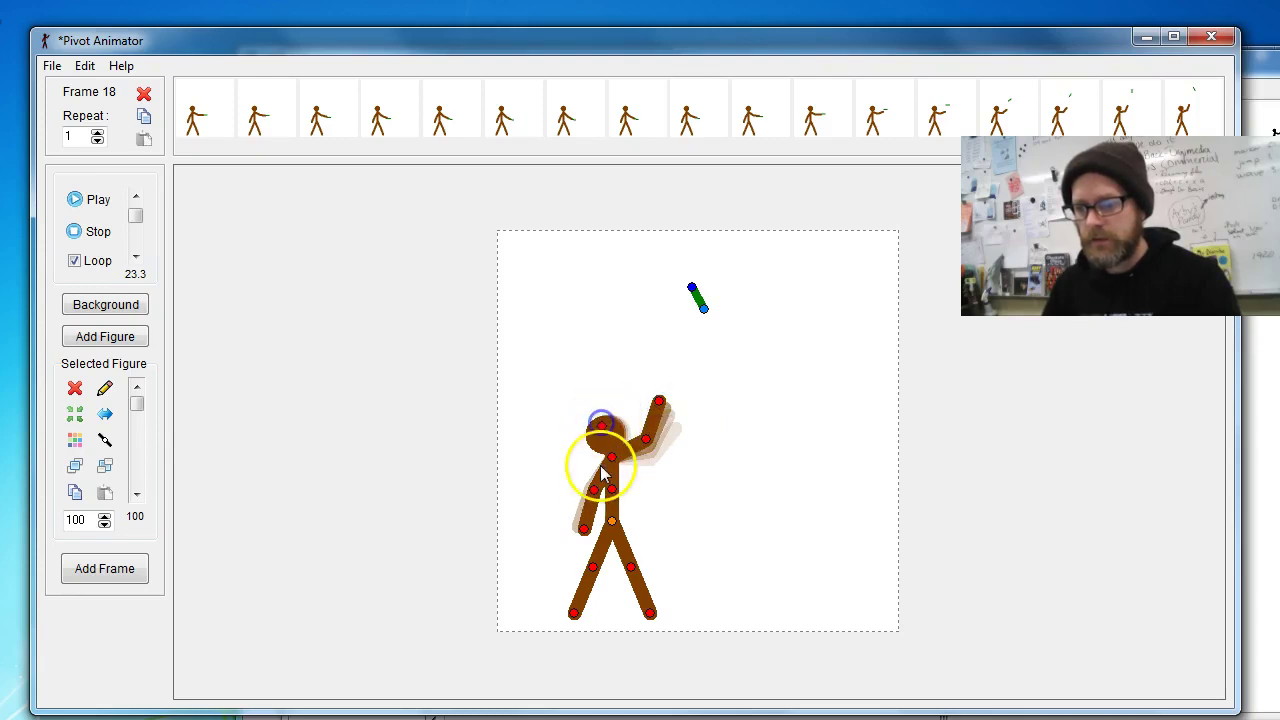
pyautogui.moveTo(596, 503); pyautogui.dragTo(597, 492)
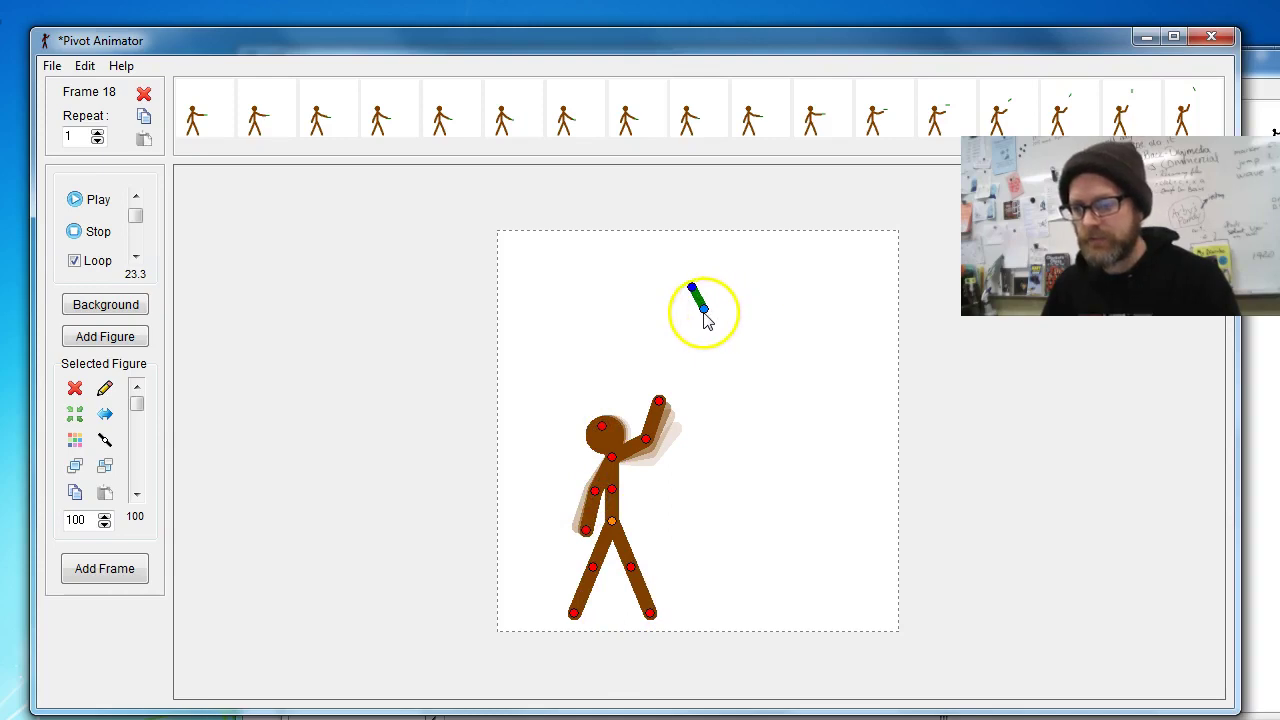
pyautogui.moveTo(704, 310)
pyautogui.mouseDown()
pyautogui.moveTo(692, 272)
pyautogui.moveTo(704, 294)
pyautogui.mouseUp()
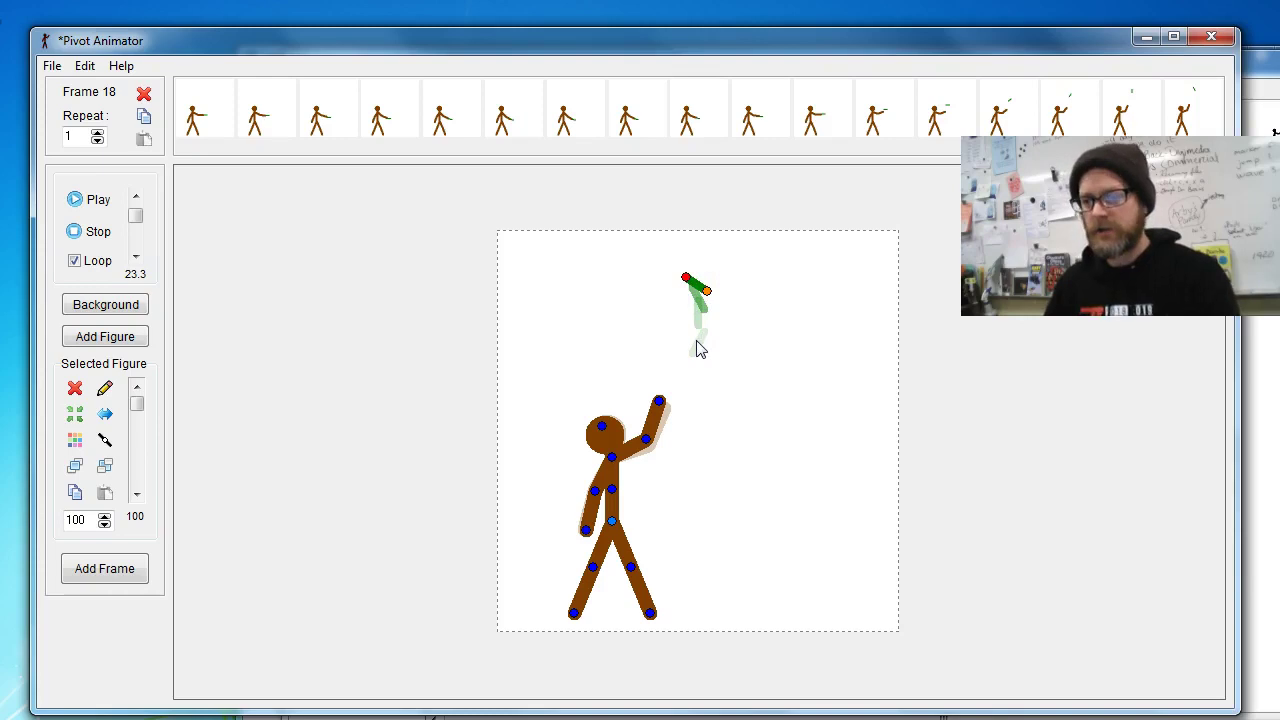
pyautogui.press('space')
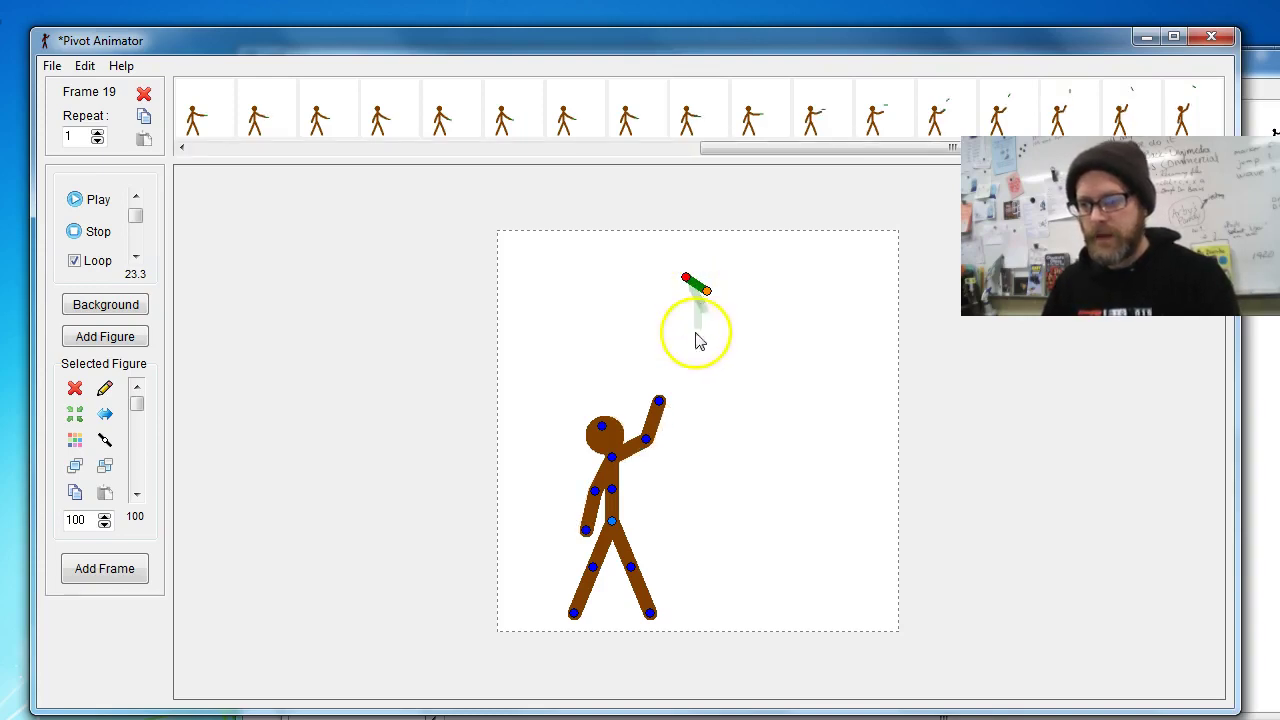
# - Level the marker horizontally at its peak for frame 19, and hold it there while tilting the head slightly back for frame 20
pyautogui.click(706, 292)
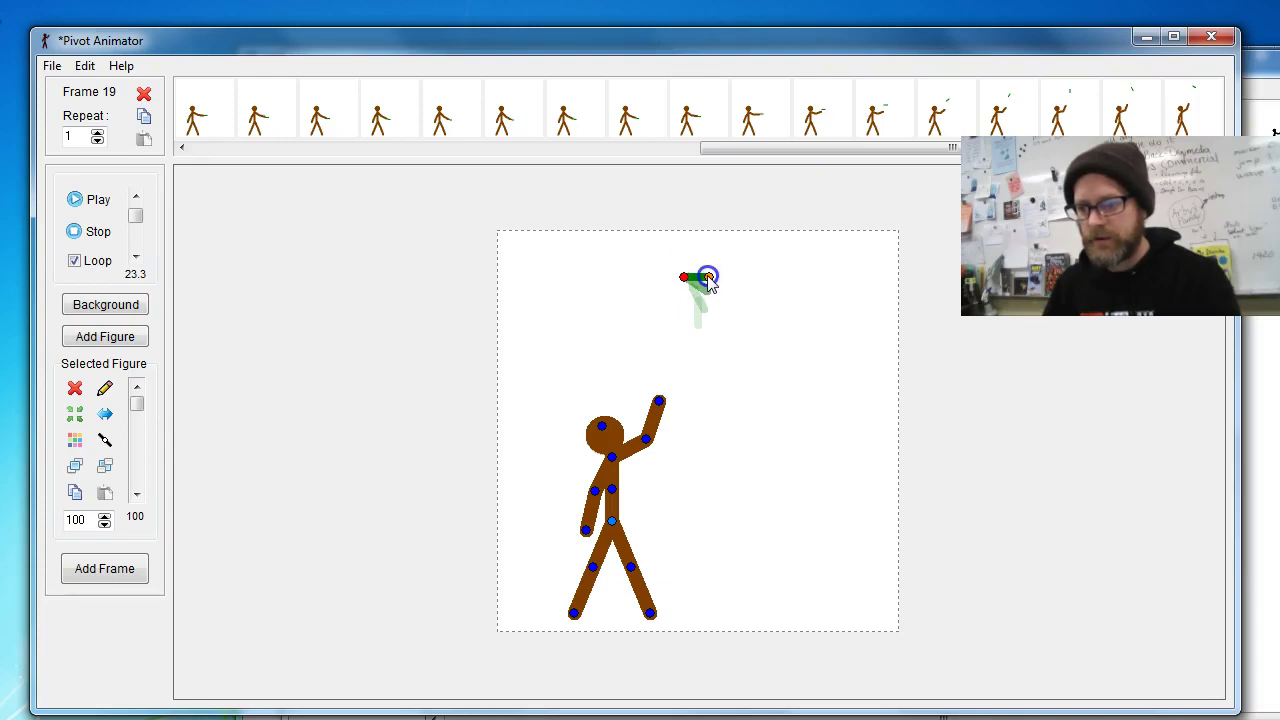
pyautogui.press('space')
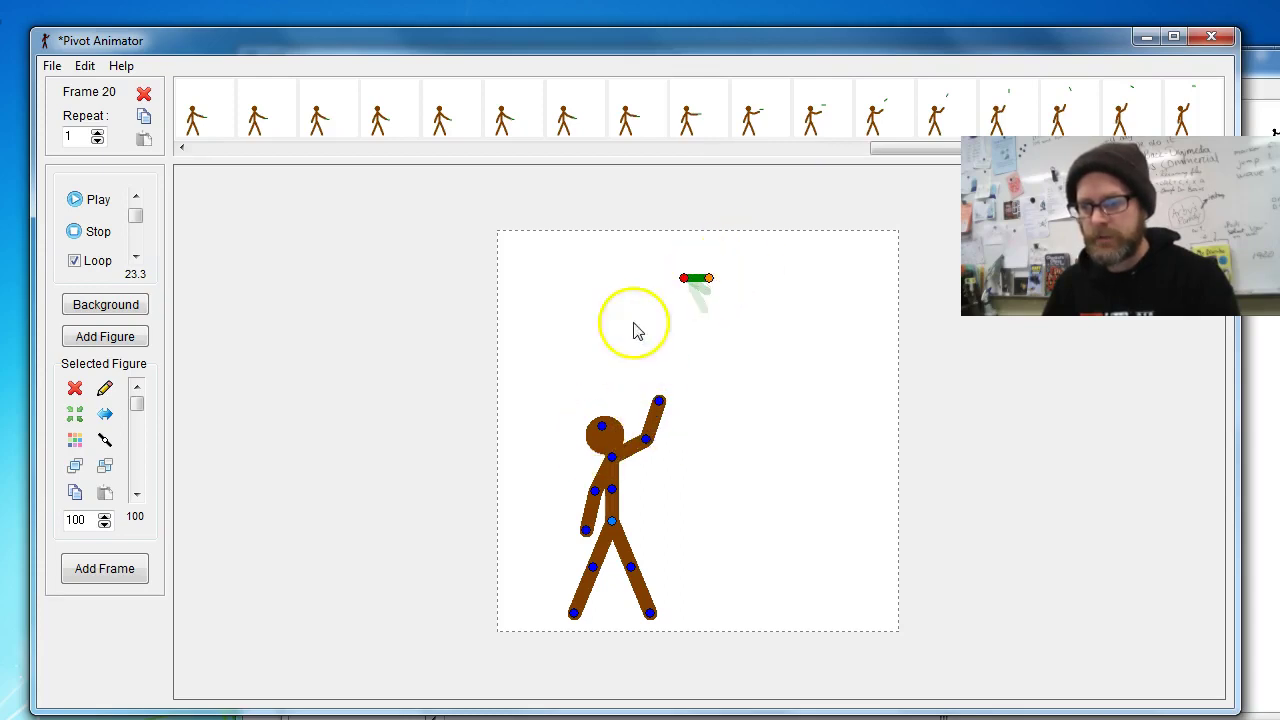
pyautogui.click(602, 427)
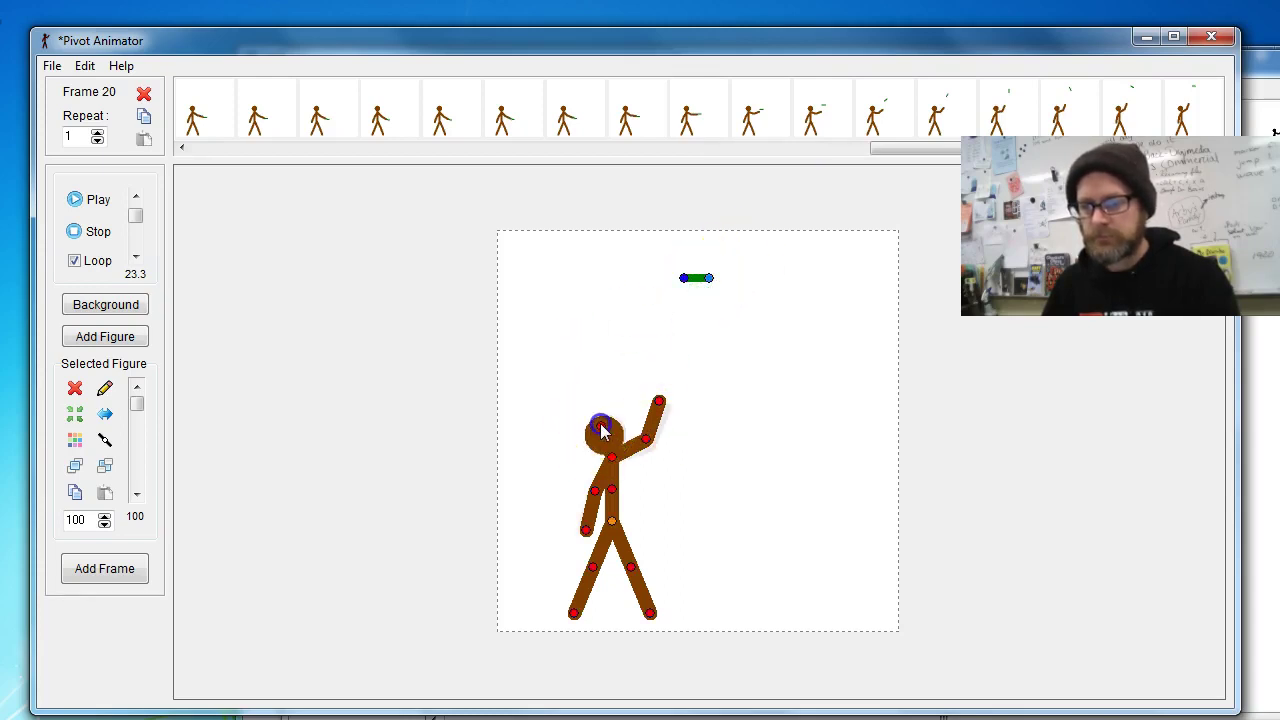
pyautogui.moveTo(601, 426); pyautogui.dragTo(660, 402)
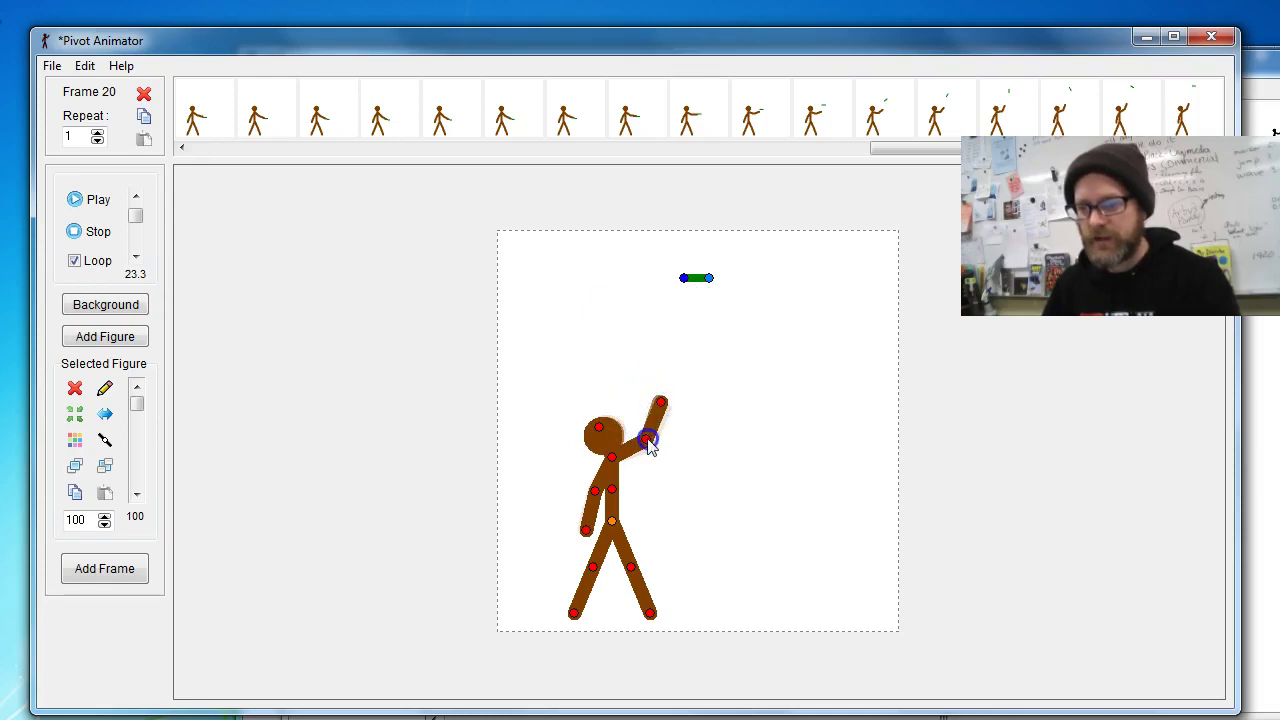
pyautogui.moveTo(648, 439); pyautogui.dragTo(649, 439)
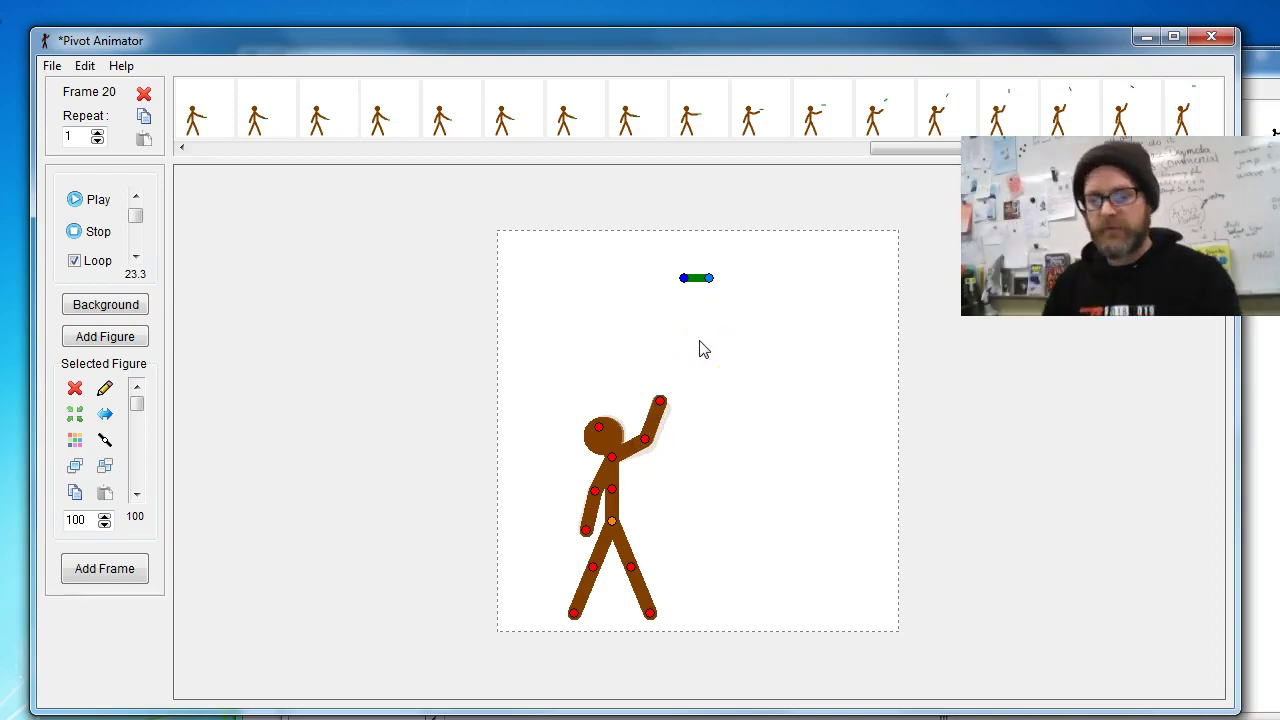
pyautogui.press('space')
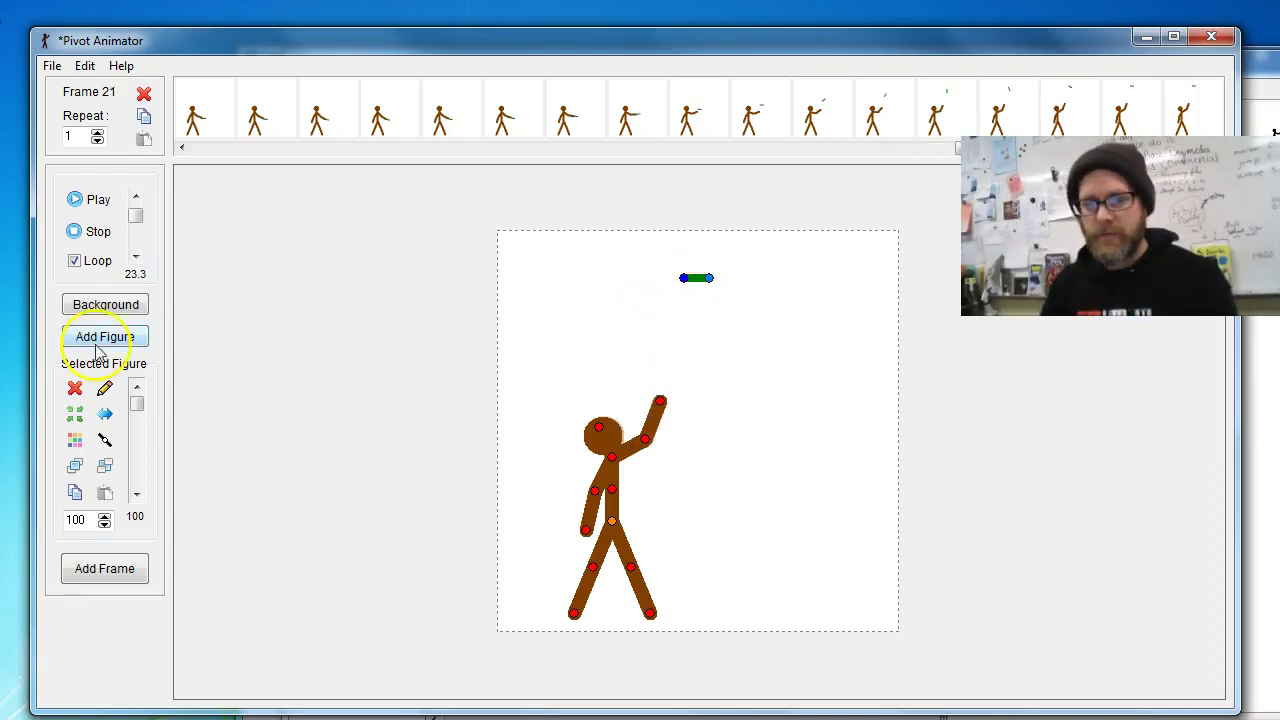
# - Play the animation from the beginning to review the extended toss, and stop the playback
pyautogui.click(95, 200)
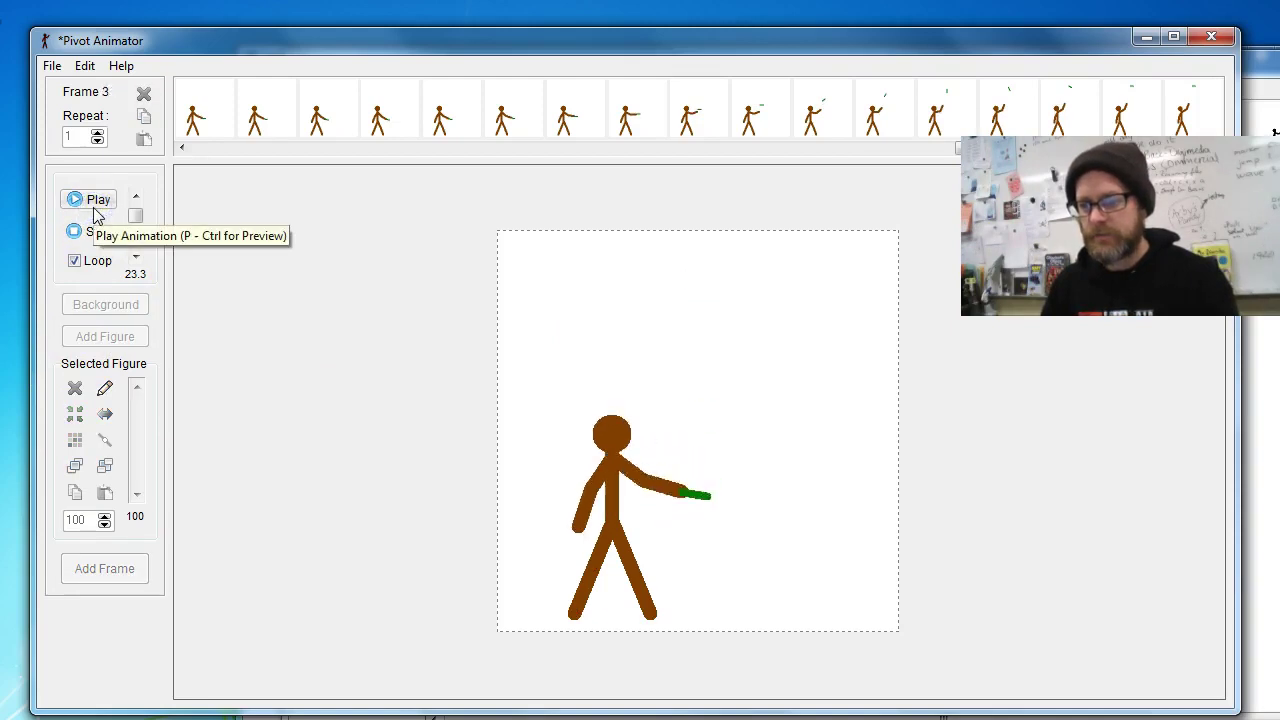
pyautogui.click(97, 234)
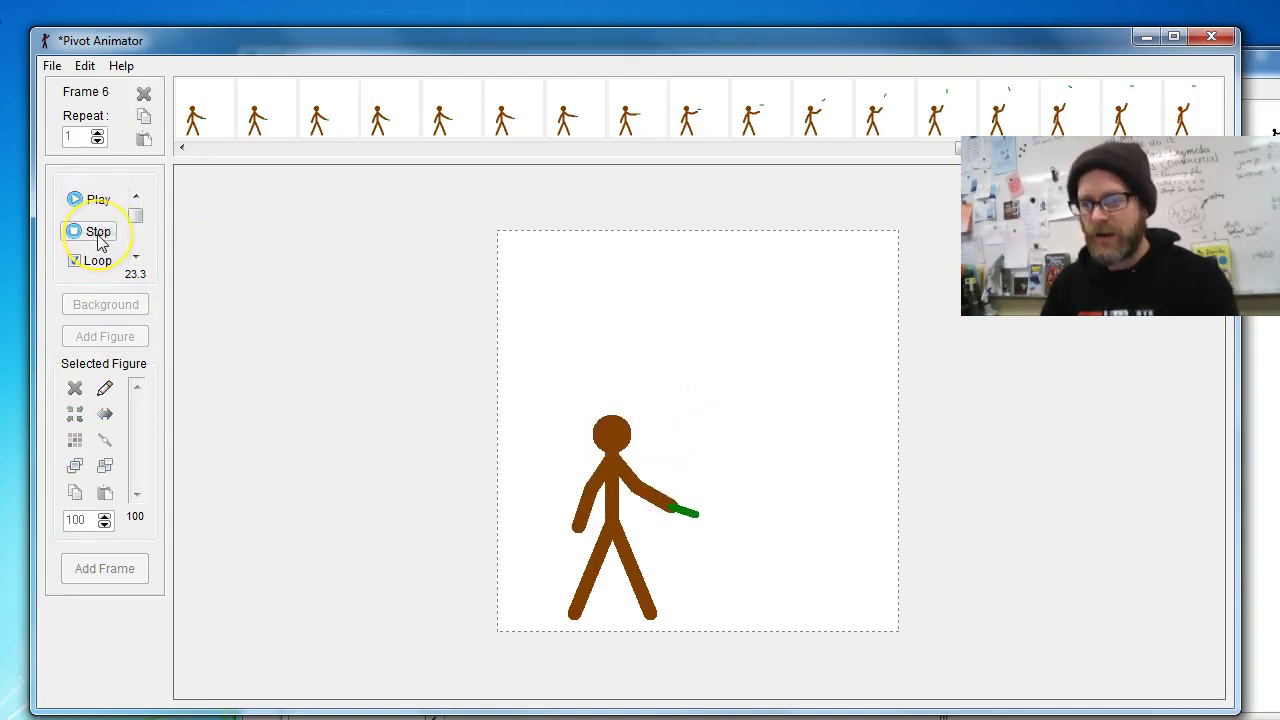
# - Stop the playback and step back and forth through frames 18 to 20 to check the marker at its peak
pyautogui.click(98, 236)
pyautogui.click(553, 306)
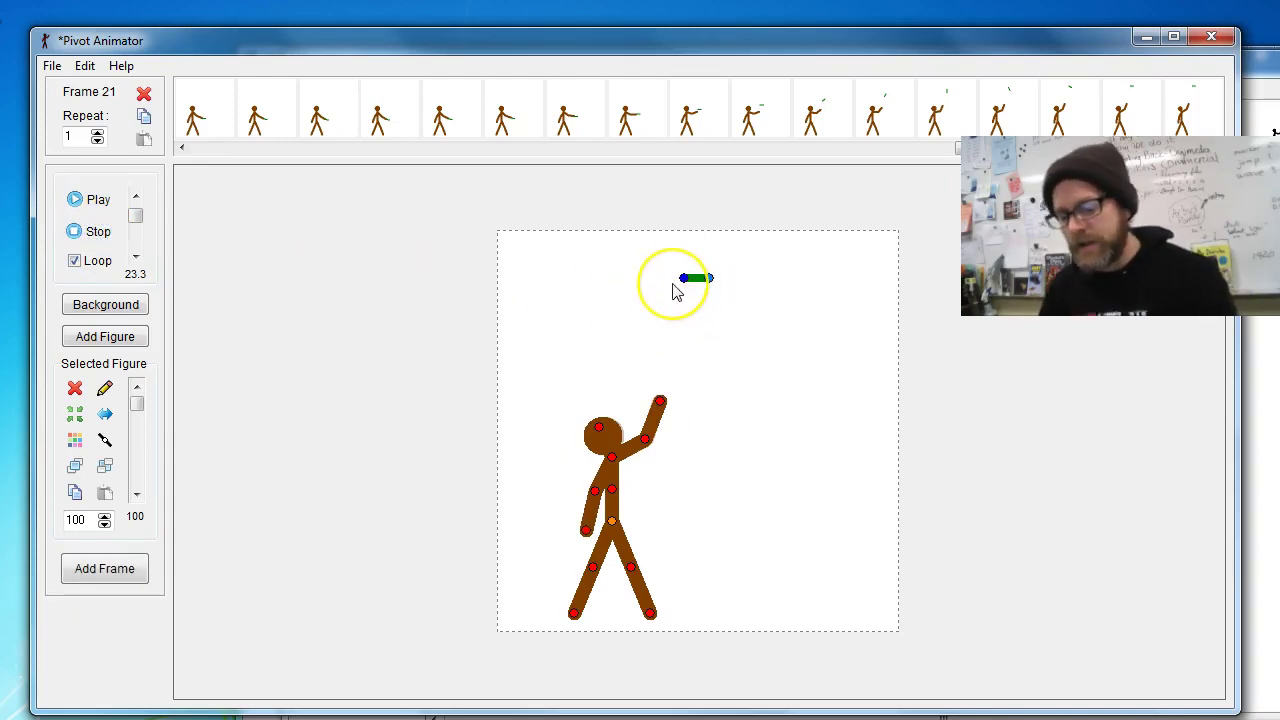
pyautogui.press('Left')
pyautogui.press('Left')
pyautogui.press('Right')
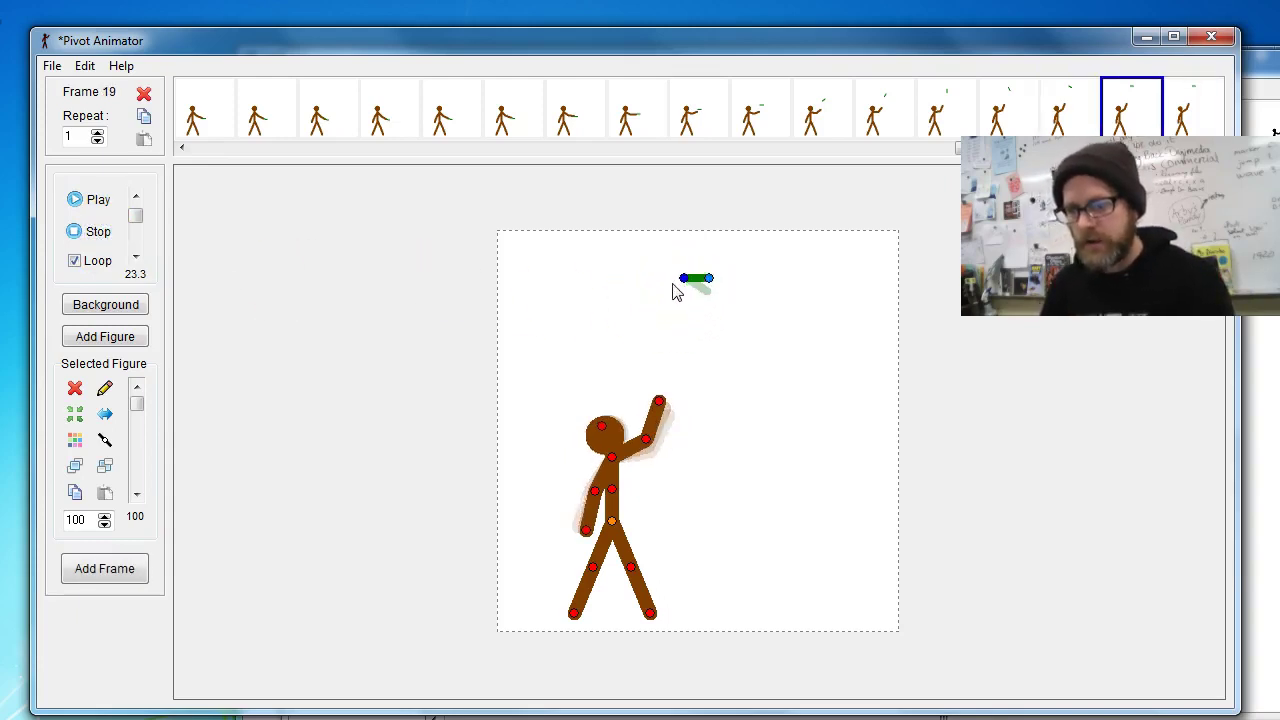
pyautogui.press('Left')
pyautogui.press('Left')
pyautogui.press('Right')
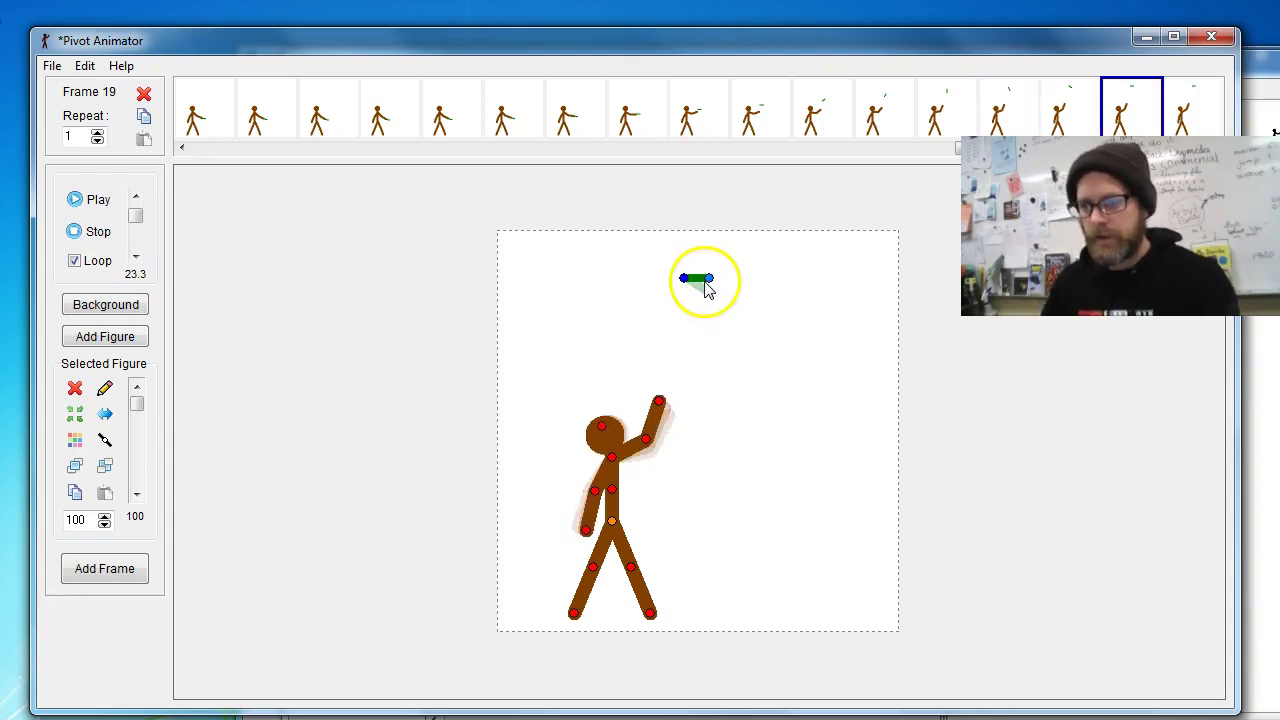
pyautogui.press('Right')
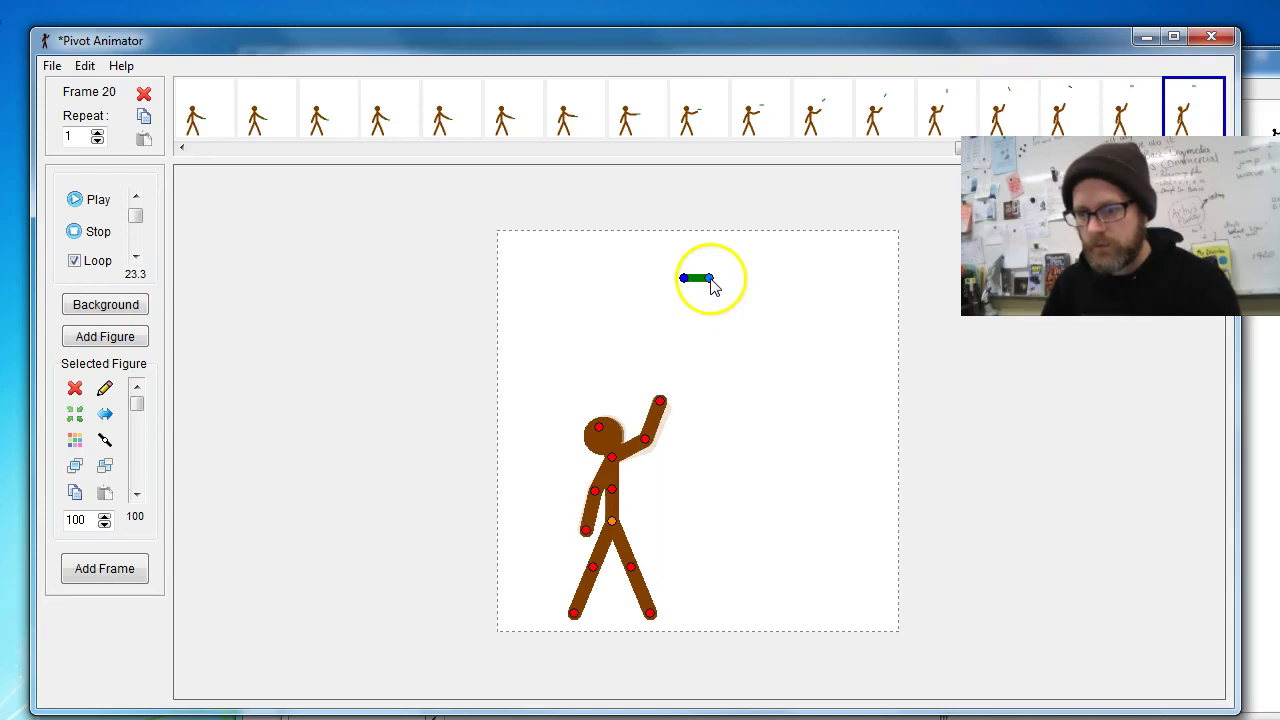
# - Rotate the marker to a diagonal in frame 20, and turn it closer to vertical for frame 21
pyautogui.click(709, 279)
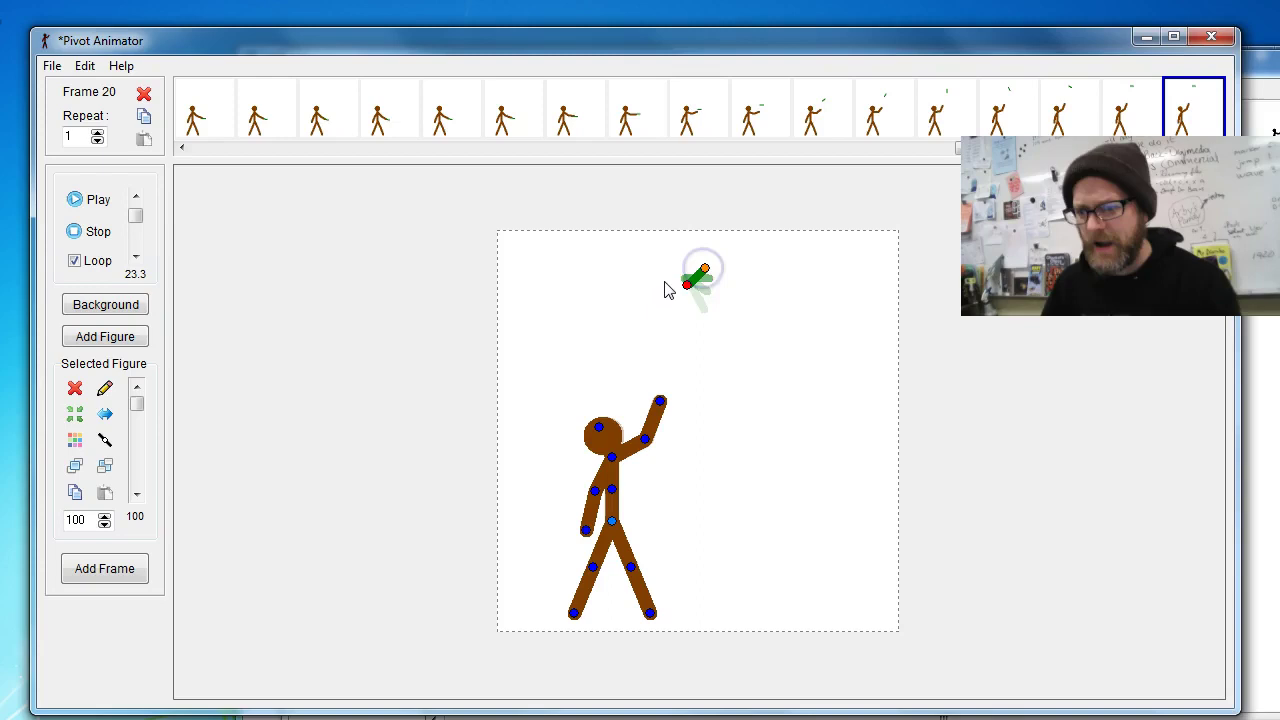
pyautogui.press('Return')
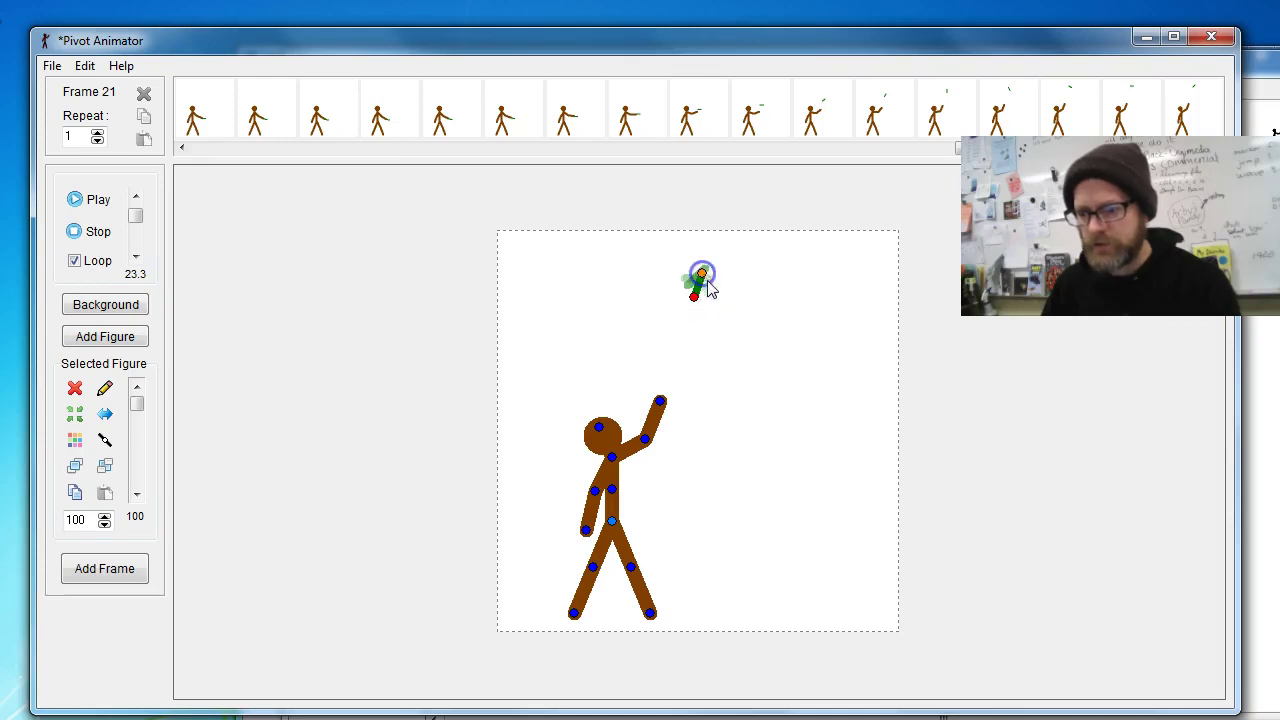
pyautogui.press('Return')
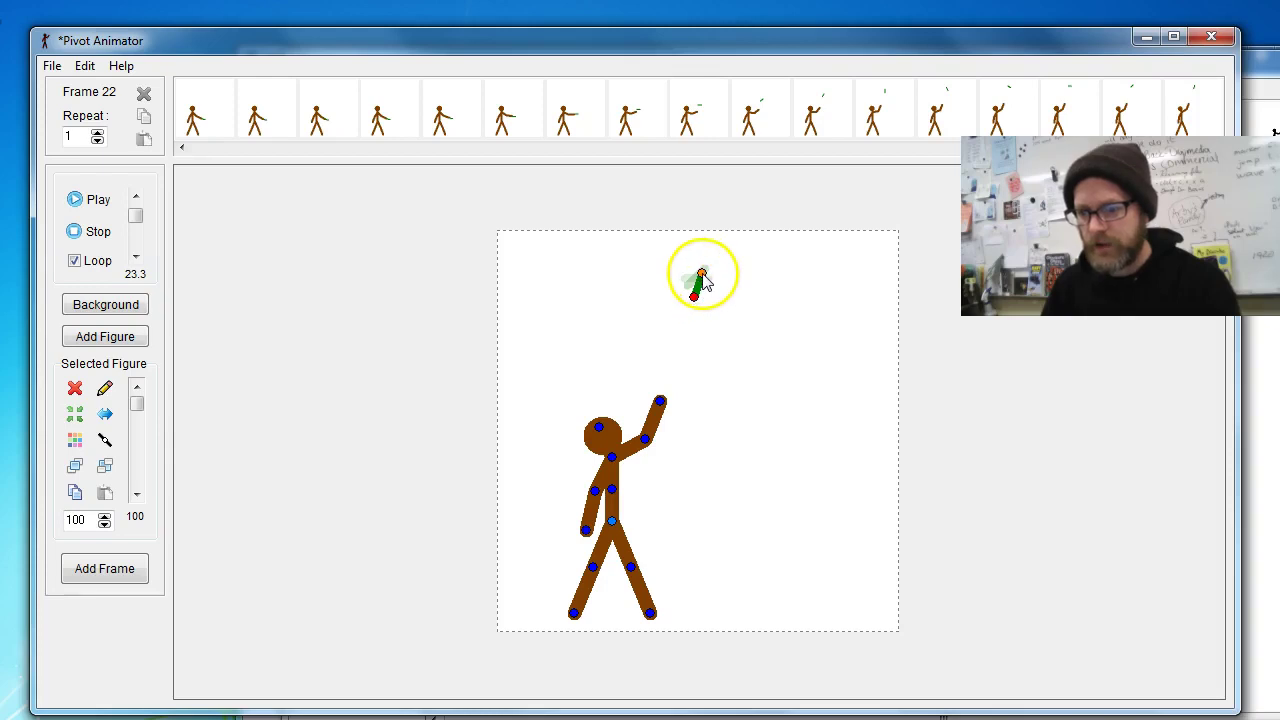
# - Drop the marker slightly and turn it vertical for frame 22, and lower it further on an opposite diagonal for frame 23
pyautogui.moveTo(702, 273); pyautogui.dragTo(702, 275)
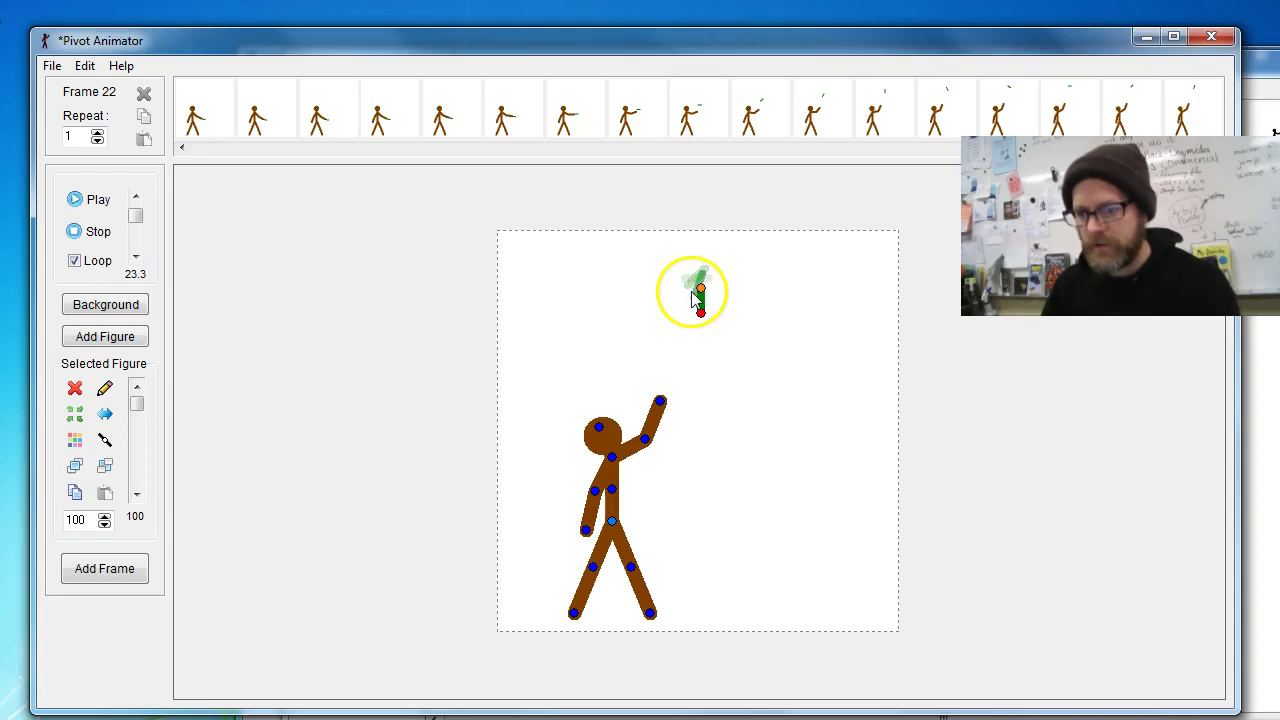
pyautogui.press('space')
pyautogui.moveTo(700, 287); pyautogui.dragTo(700, 288)
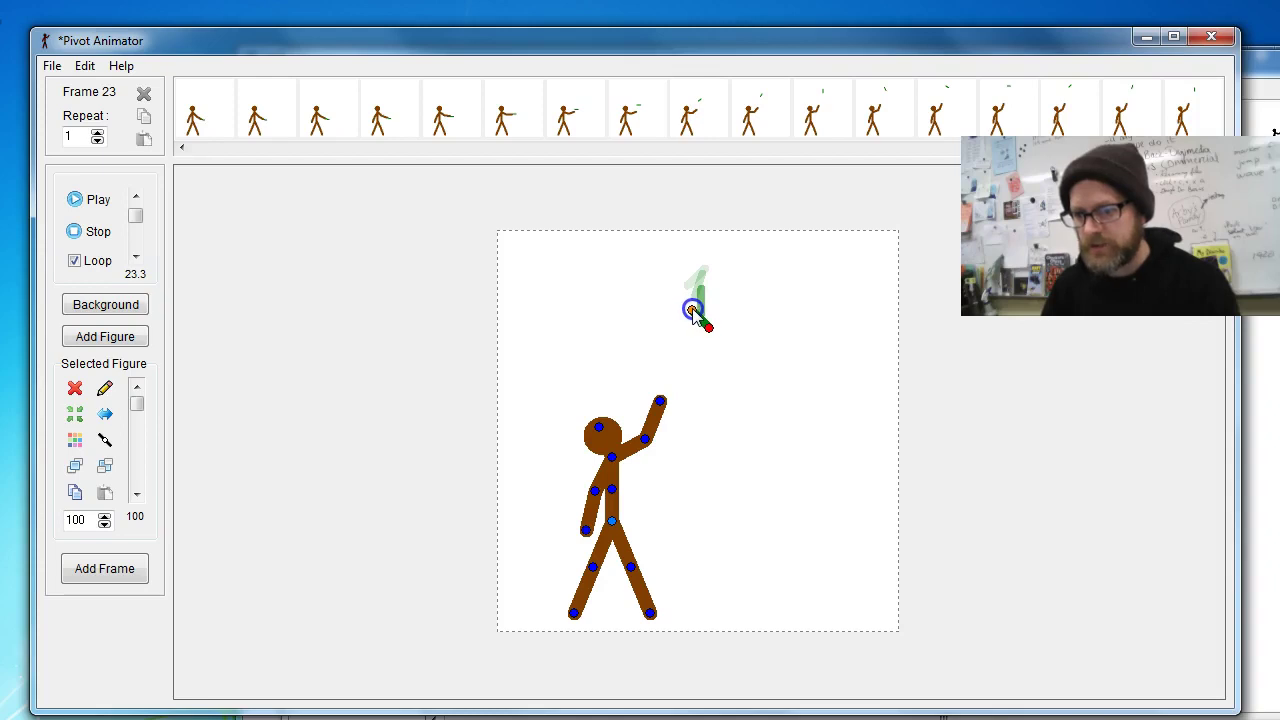
pyautogui.press('space')
# - Lower the throwing arm slightly for frame 24, and drop the marker while rotating it closer to horizontal for frame 25
pyautogui.moveTo(645, 439); pyautogui.dragTo(647, 441)
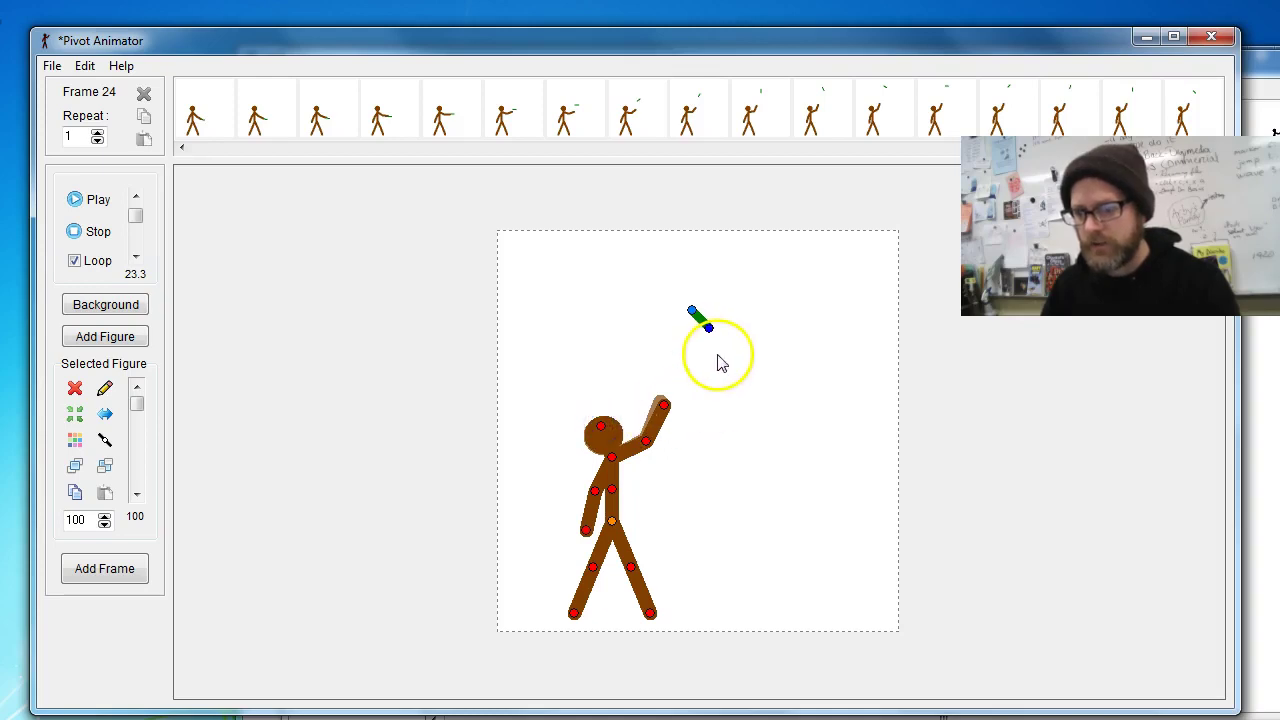
pyautogui.press('Return')
pyautogui.moveTo(691, 309); pyautogui.dragTo(692, 342)
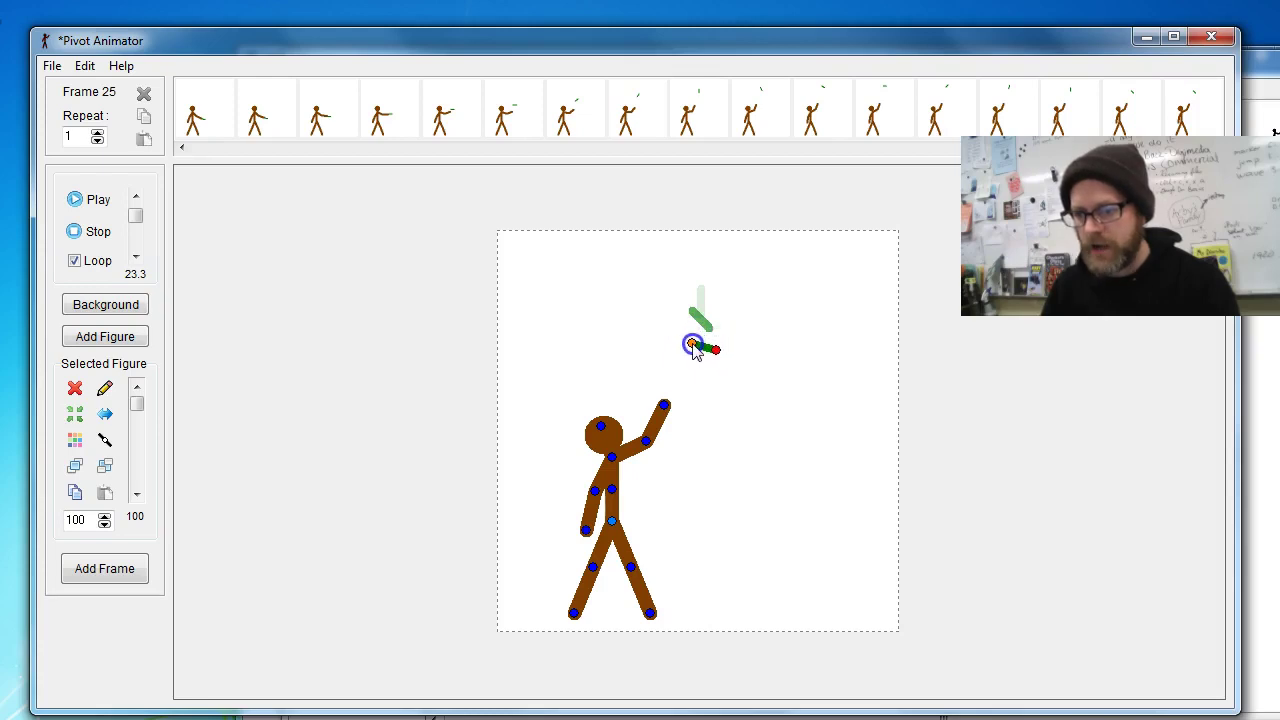
pyautogui.press('Return')
# - For frame 26, lower and extend the catching arm and lean the torso and head forward
pyautogui.click(652, 440)
pyautogui.moveTo(648, 442); pyautogui.dragTo(653, 448)
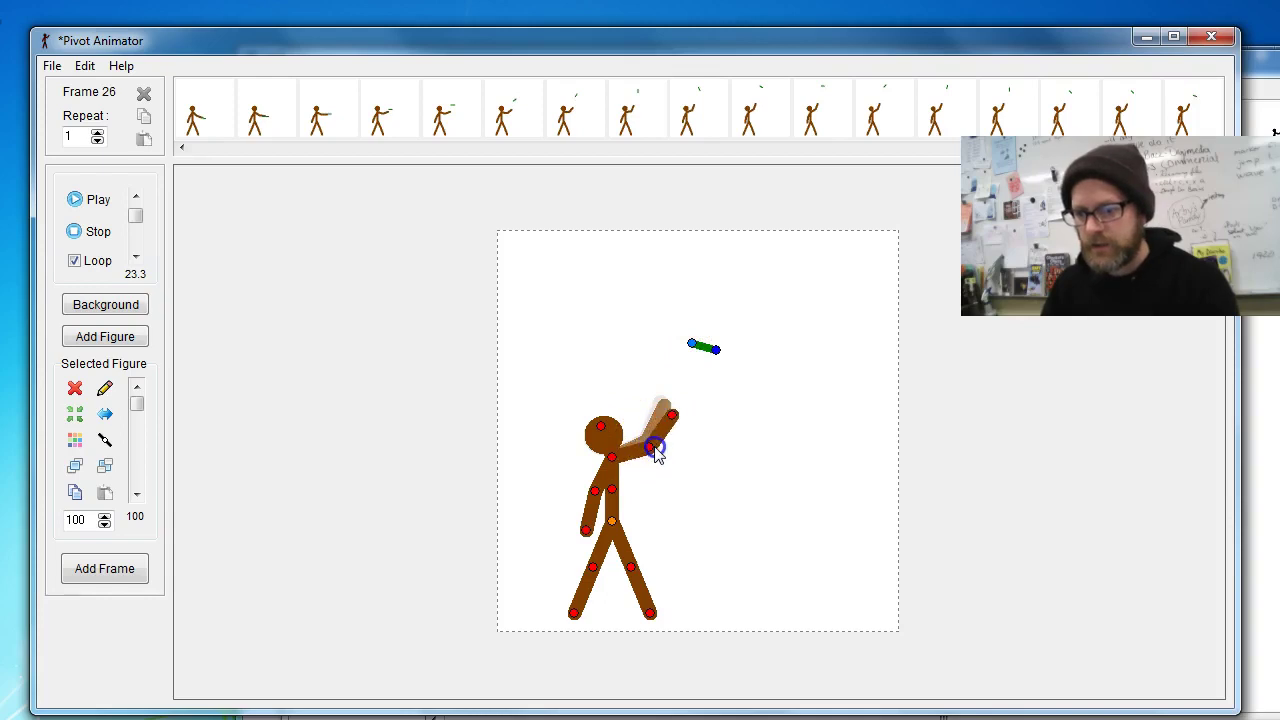
pyautogui.moveTo(612, 489); pyautogui.dragTo(615, 488)
pyautogui.moveTo(606, 427); pyautogui.dragTo(678, 422)
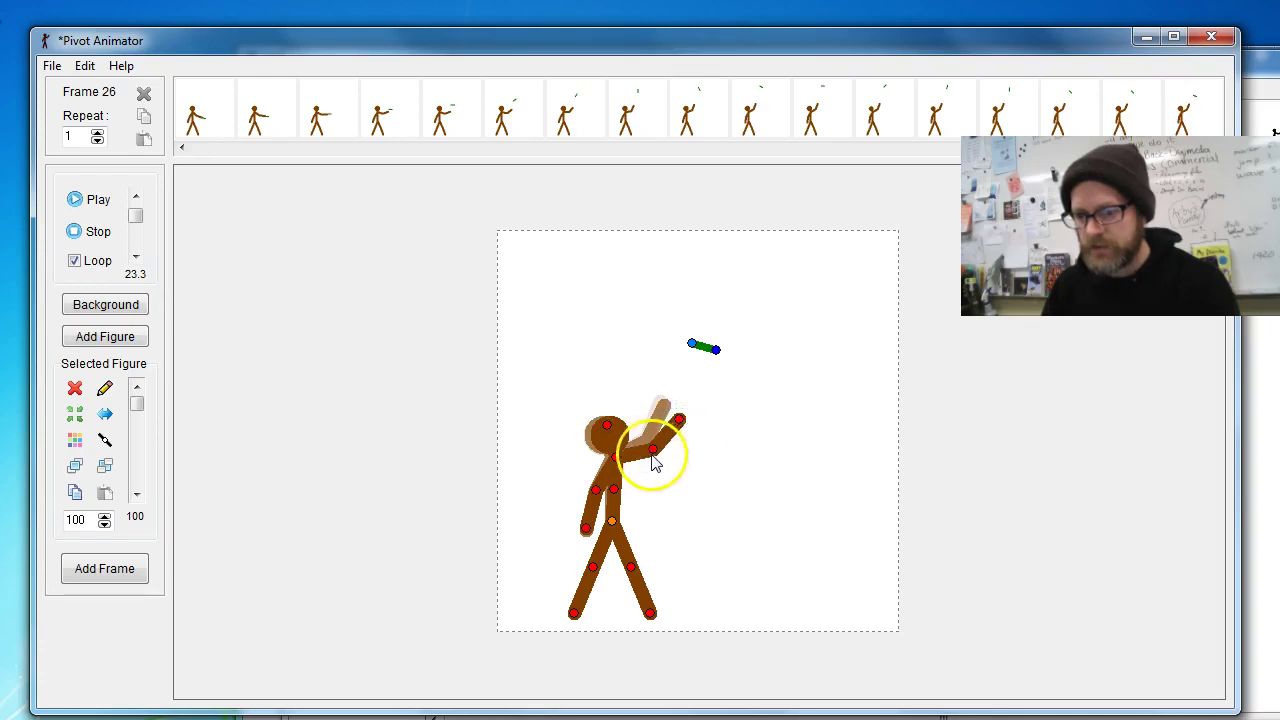
# - Lower the marker toward the raised hand with its outer end tilted upward, completing frame 26
pyautogui.click(694, 348)
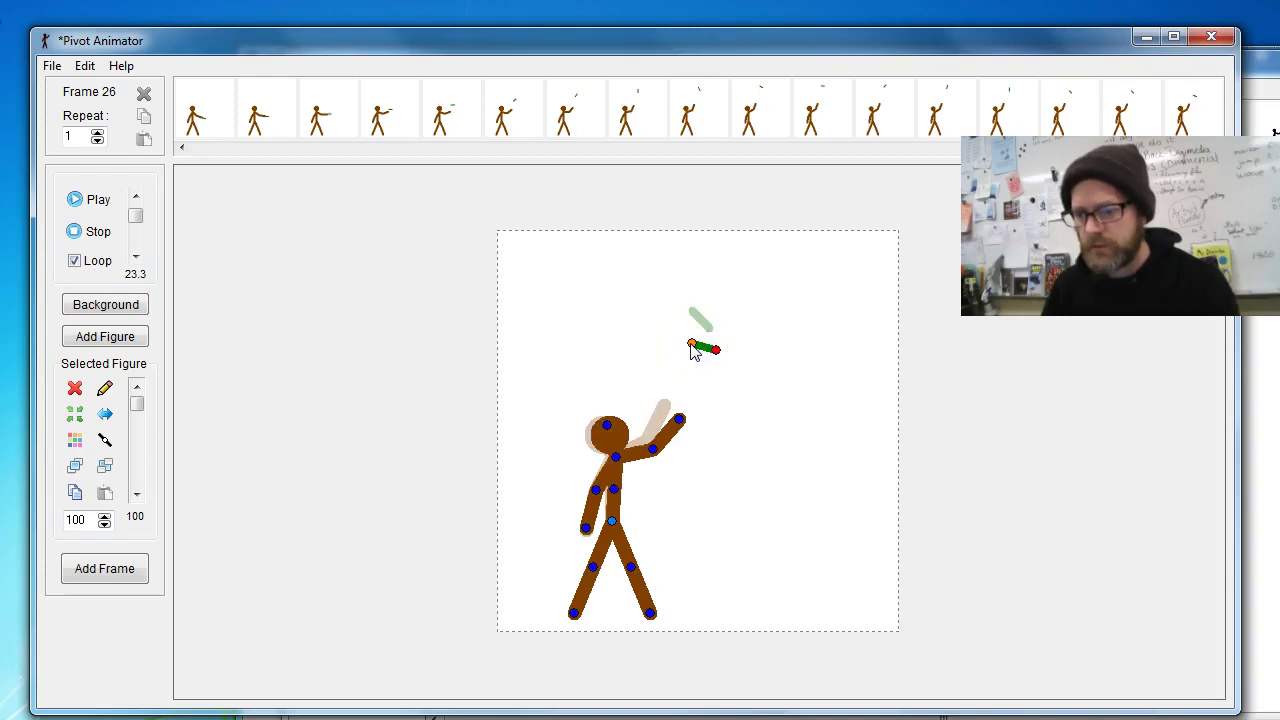
pyautogui.moveTo(692, 345); pyautogui.dragTo(693, 352)
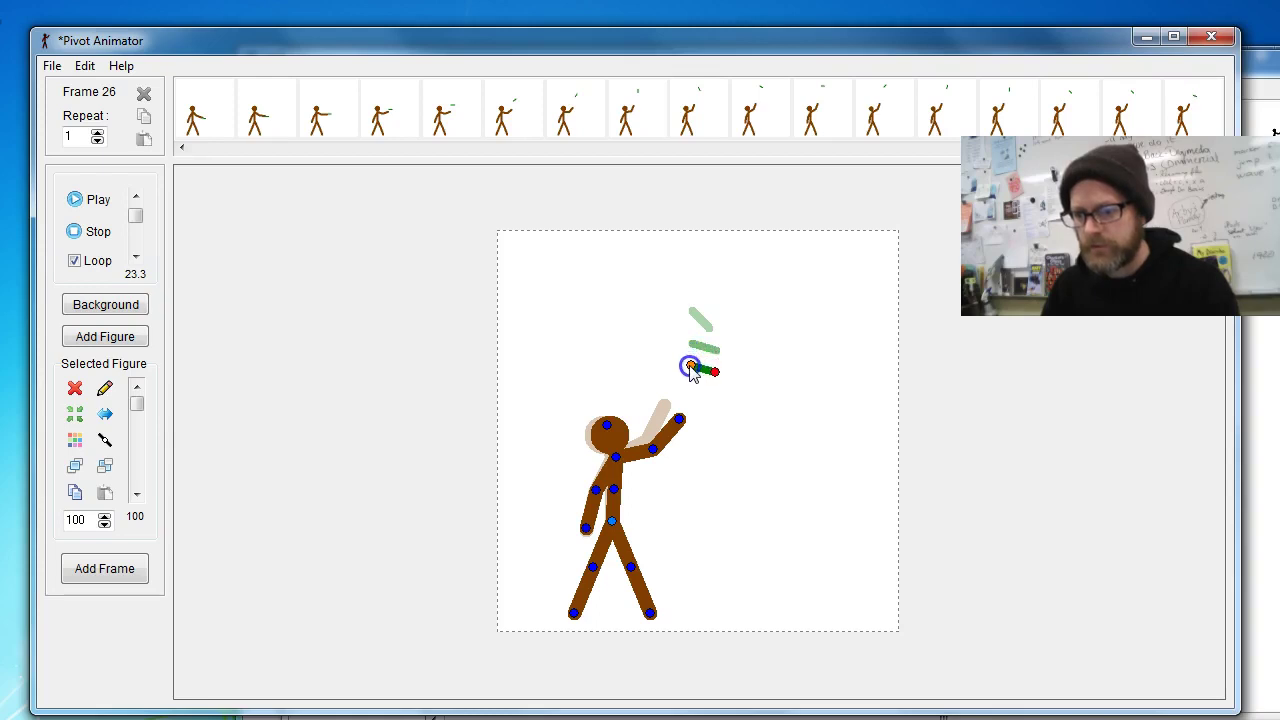
pyautogui.moveTo(714, 381); pyautogui.dragTo(712, 364)
pyautogui.click(690, 376)
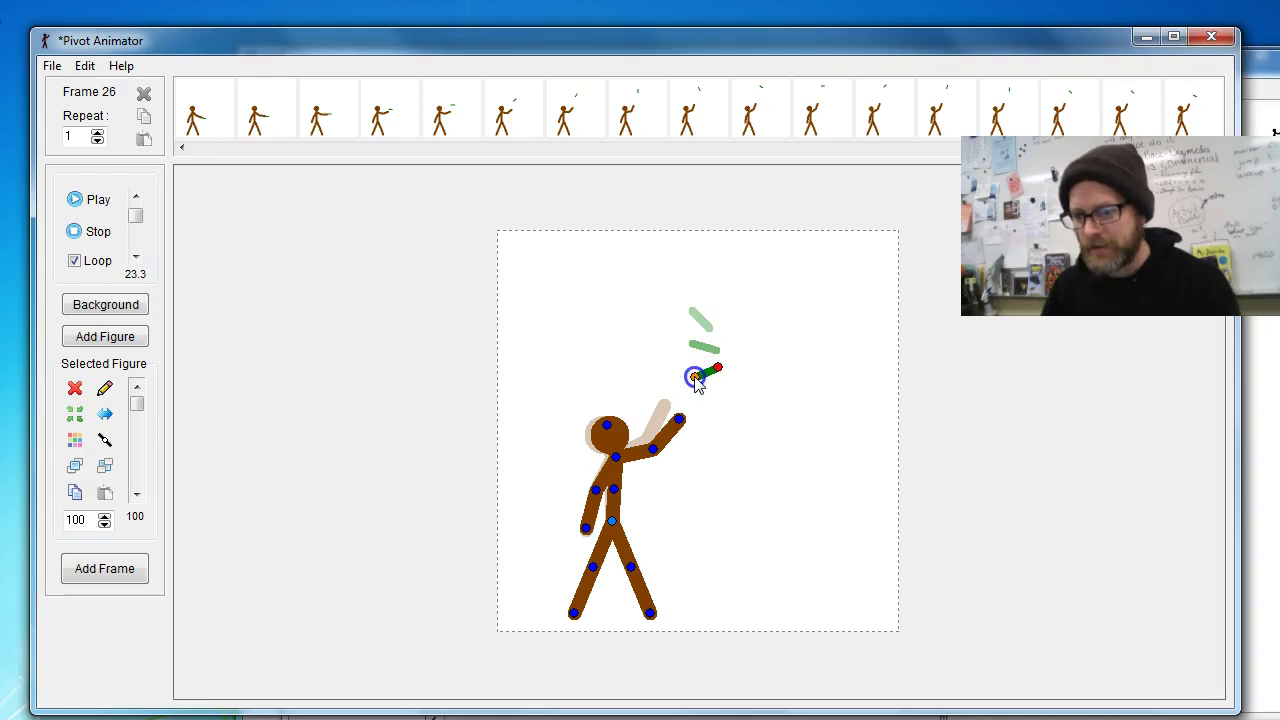
pyautogui.click(717, 369)
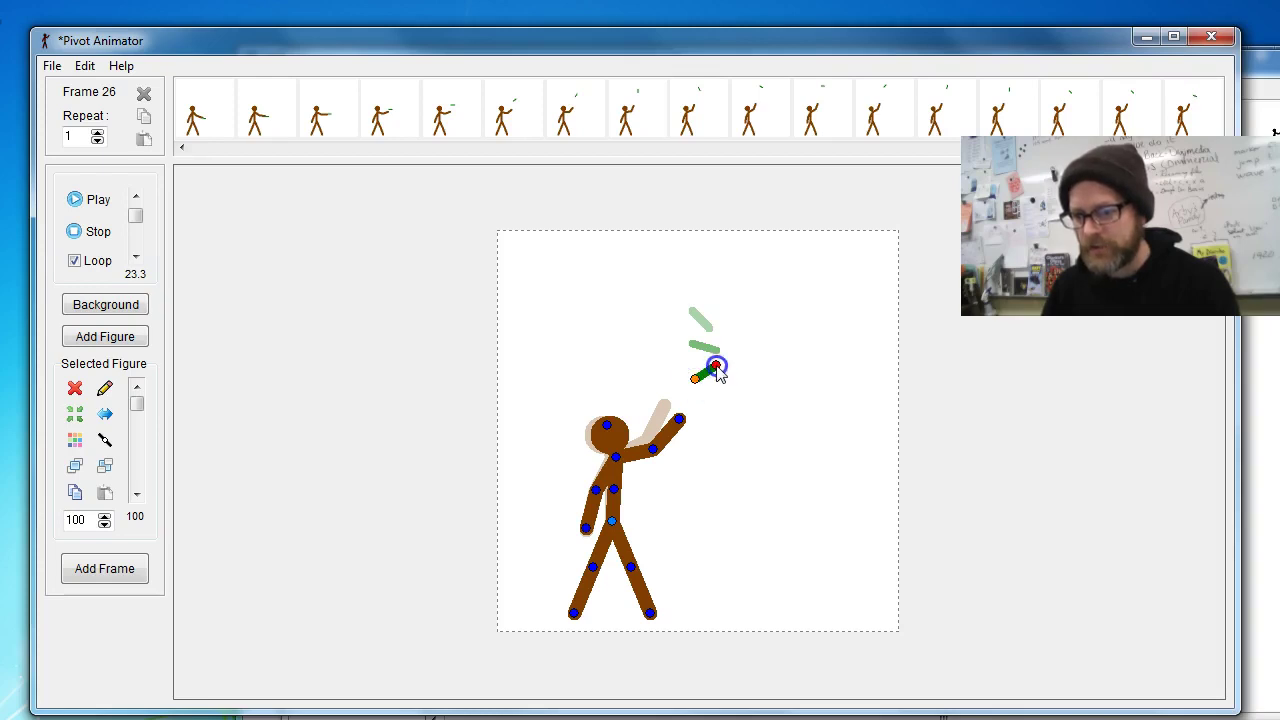
pyautogui.click(696, 379)
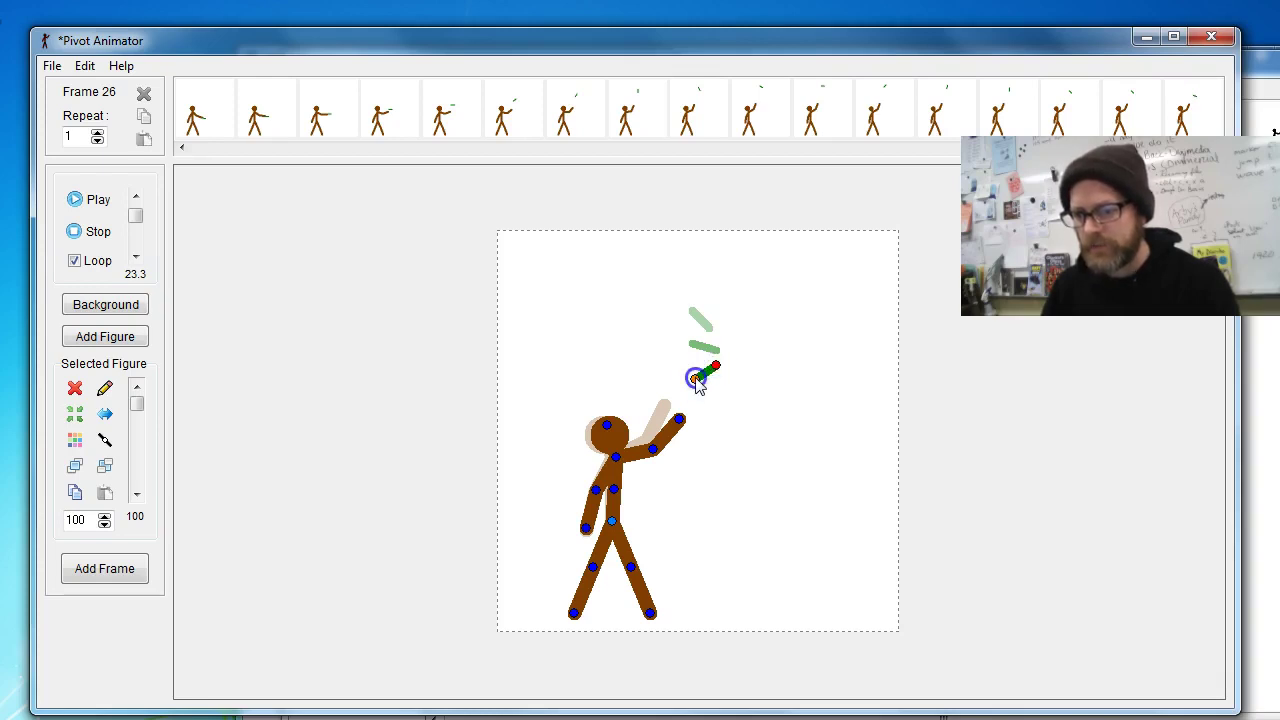
pyautogui.press('space')
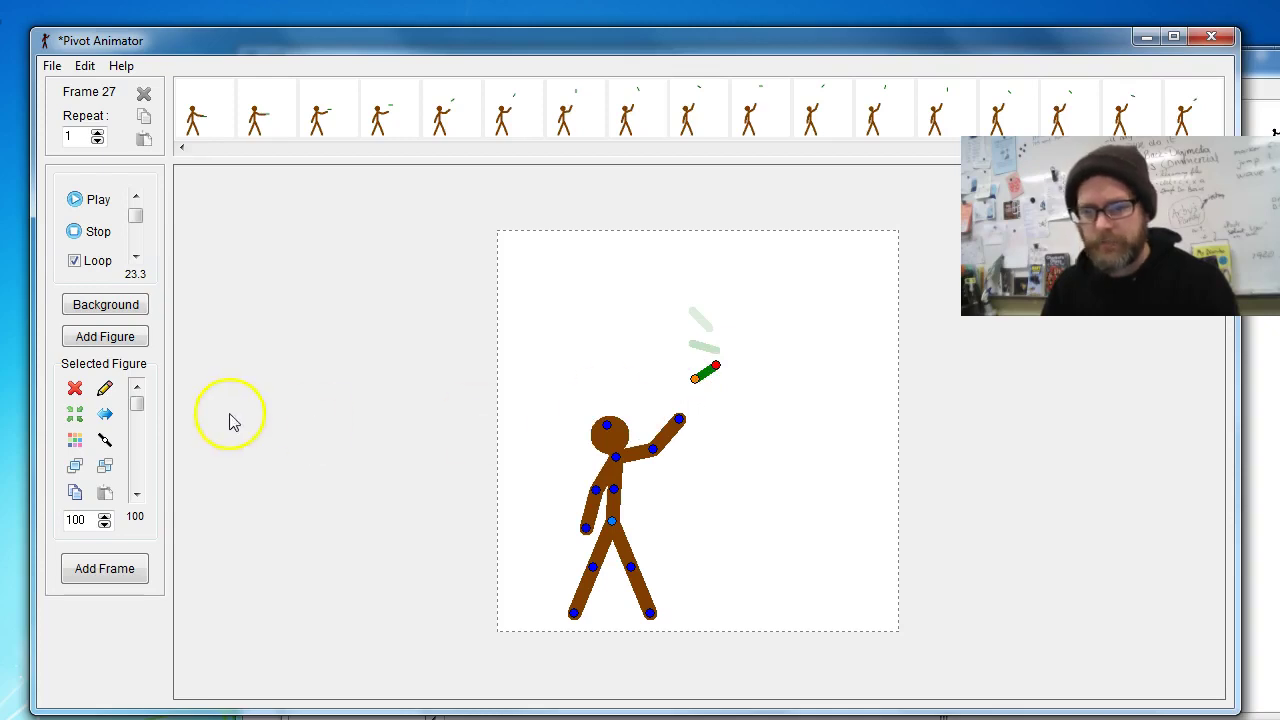
# - For frame 27, lean the figure further forward with its arm reaching out, and drop the marker to just above the hand
pyautogui.moveTo(611, 488); pyautogui.dragTo(617, 490)
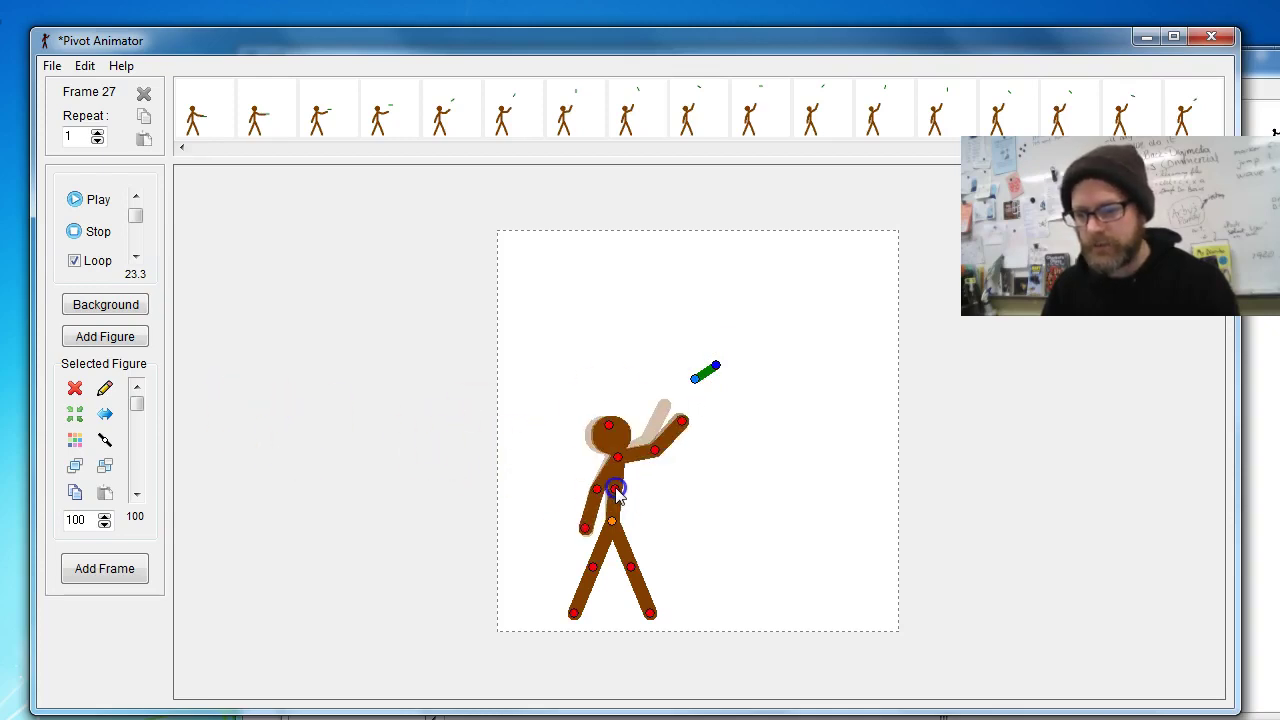
pyautogui.moveTo(615, 488); pyautogui.dragTo(689, 423)
pyautogui.moveTo(695, 379); pyautogui.dragTo(699, 411)
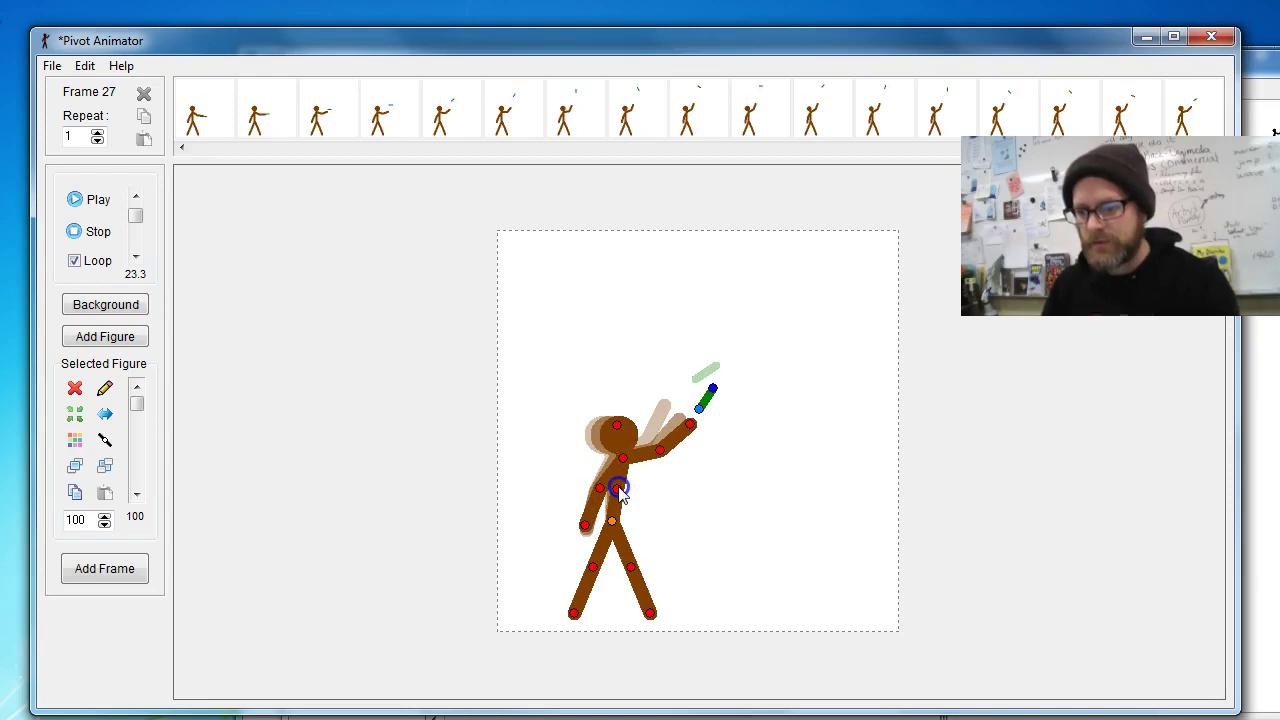
pyautogui.moveTo(618, 487); pyautogui.dragTo(620, 488)
pyautogui.moveTo(661, 451); pyautogui.dragTo(694, 422)
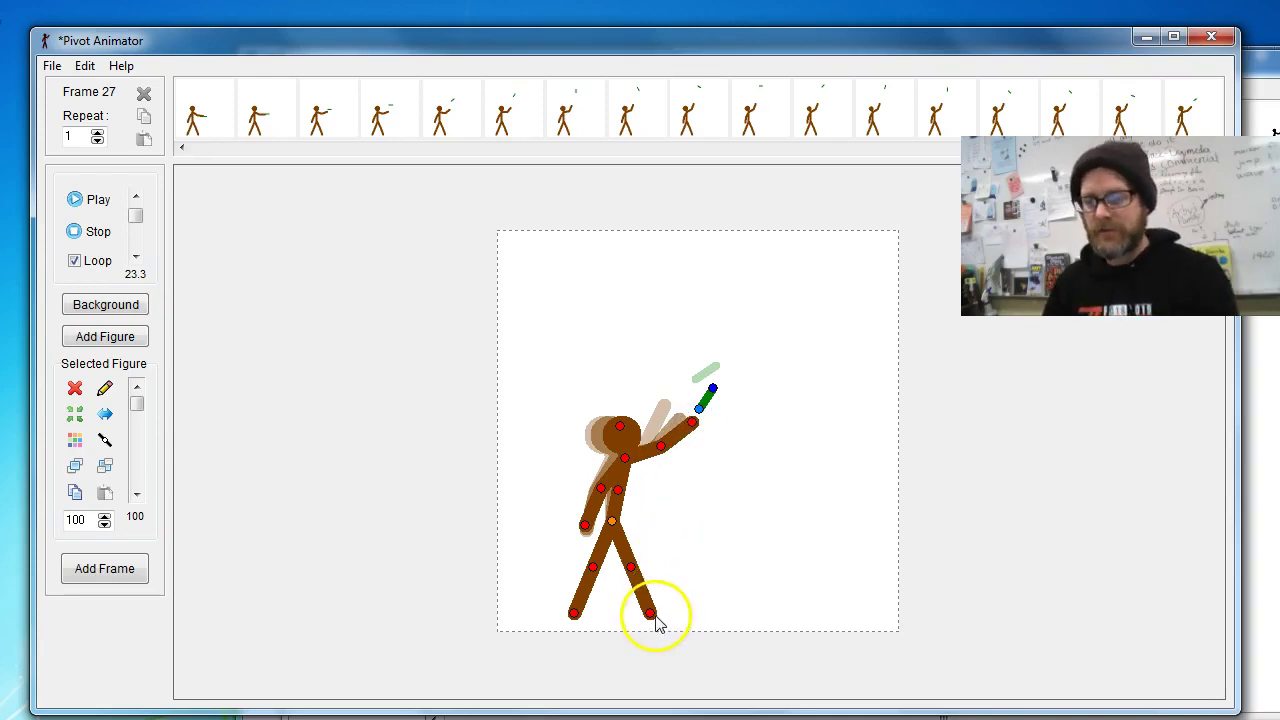
# - Shift the hips forward, reposition both feet, and place the marker in the hand, completing frame 27
pyautogui.moveTo(652, 615); pyautogui.dragTo(646, 614)
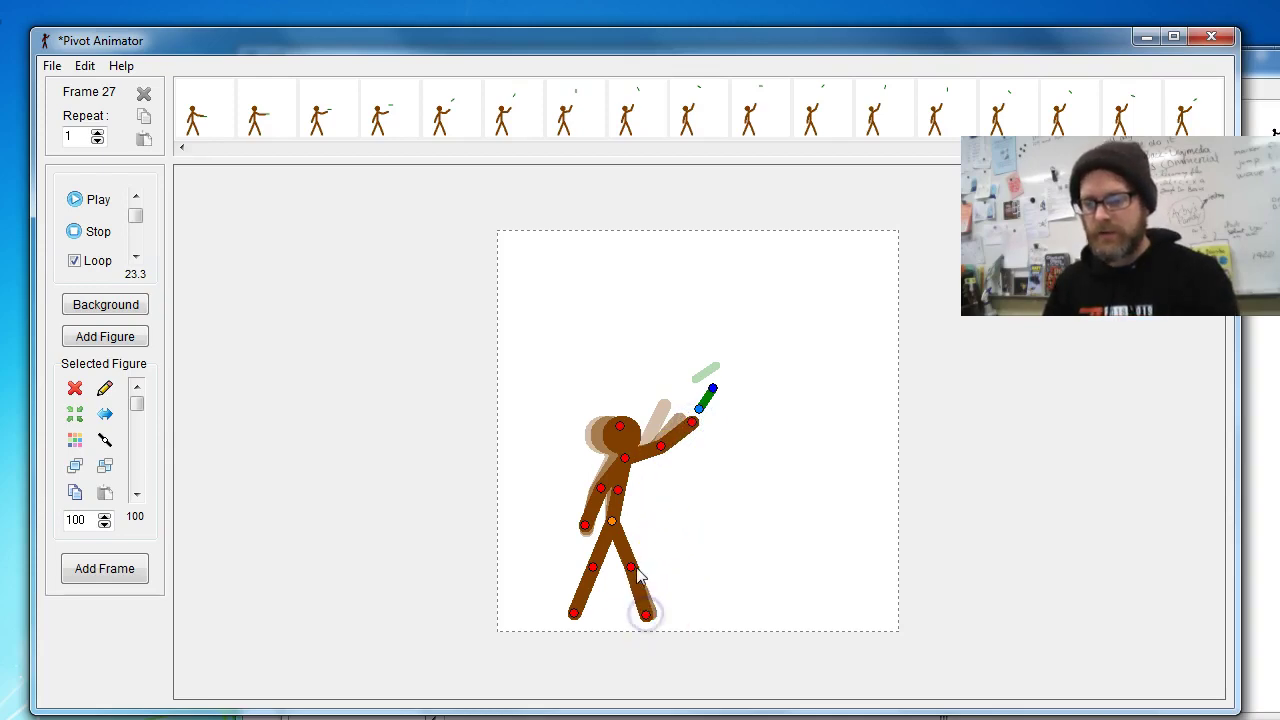
pyautogui.click(611, 521)
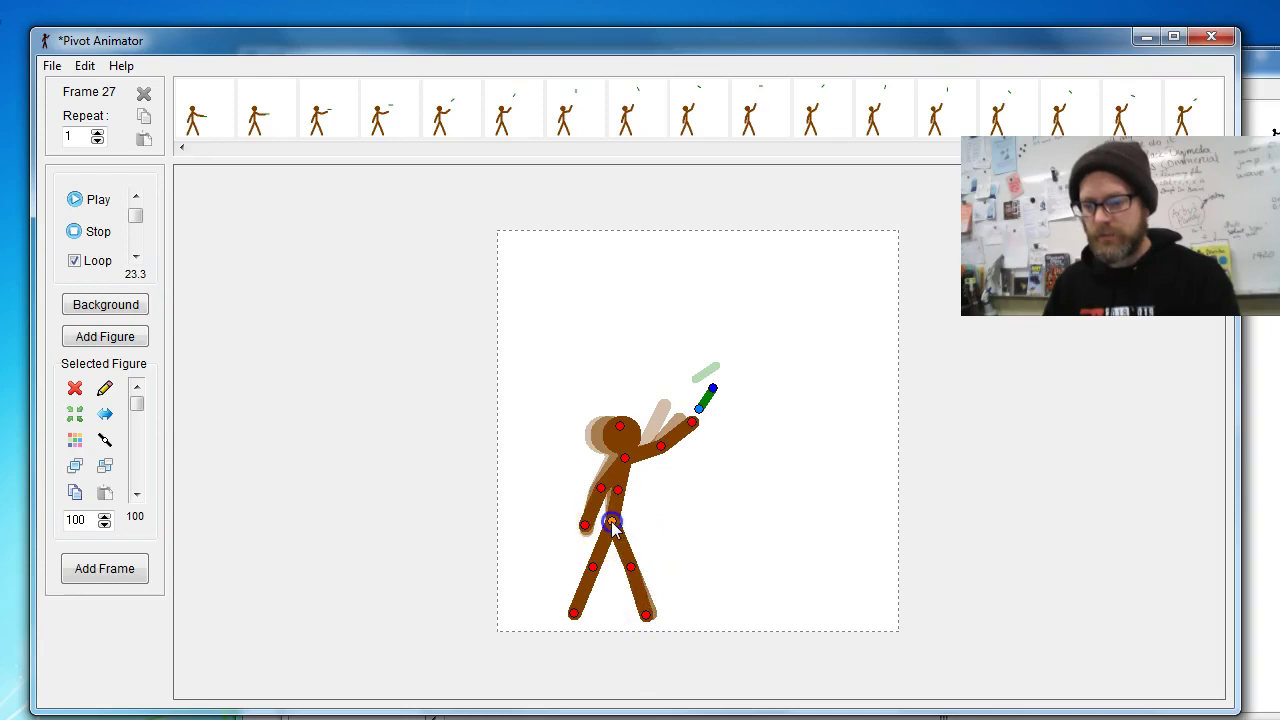
pyautogui.moveTo(611, 521); pyautogui.dragTo(617, 519)
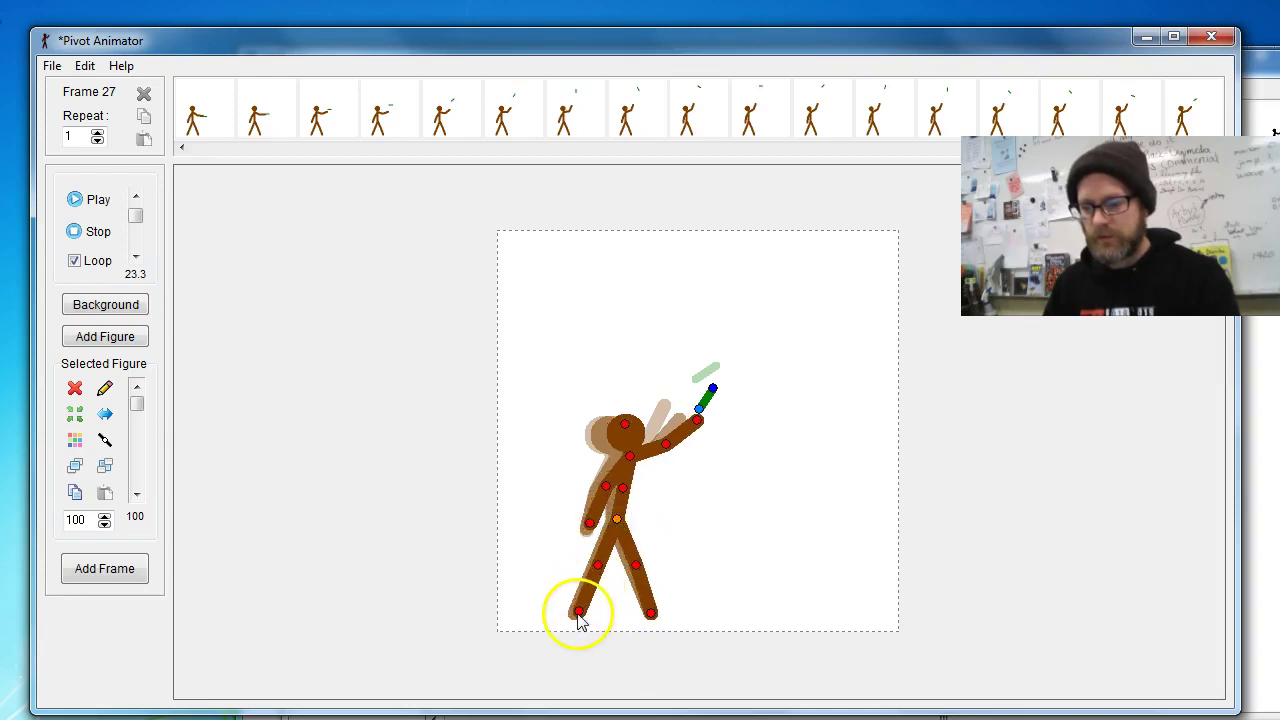
pyautogui.moveTo(580, 620); pyautogui.dragTo(572, 607)
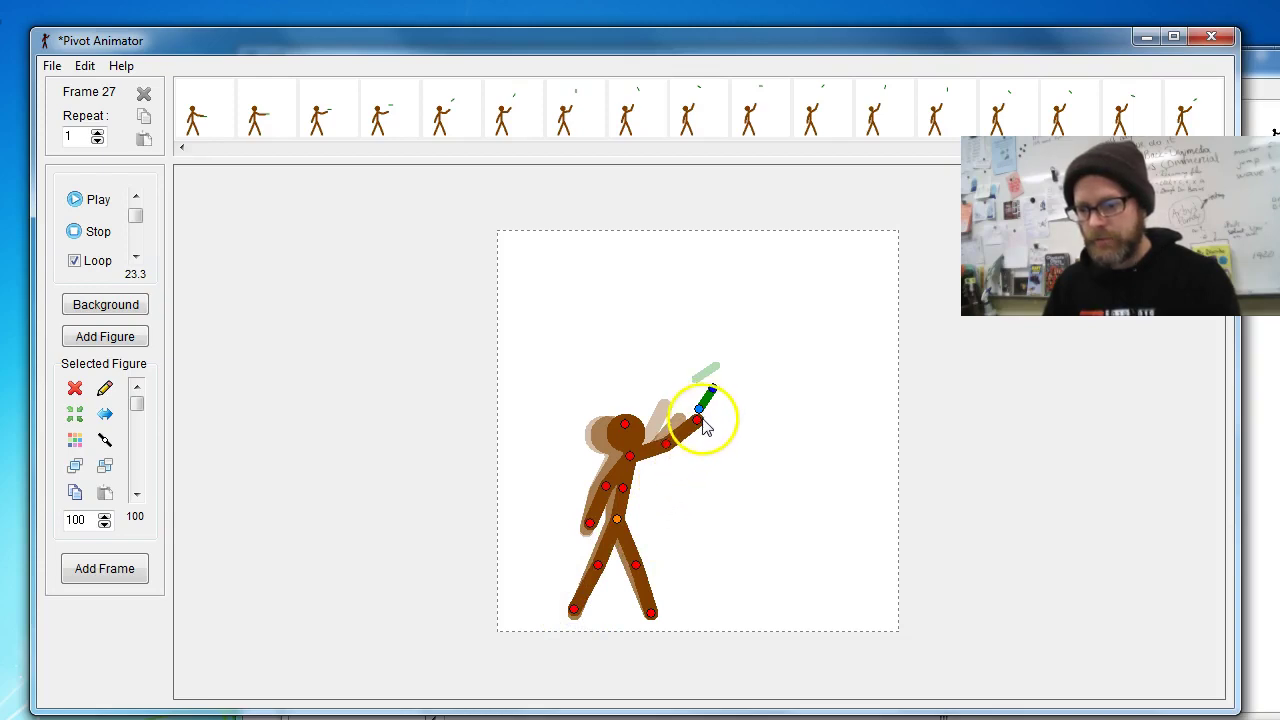
pyautogui.moveTo(699, 410); pyautogui.dragTo(700, 419)
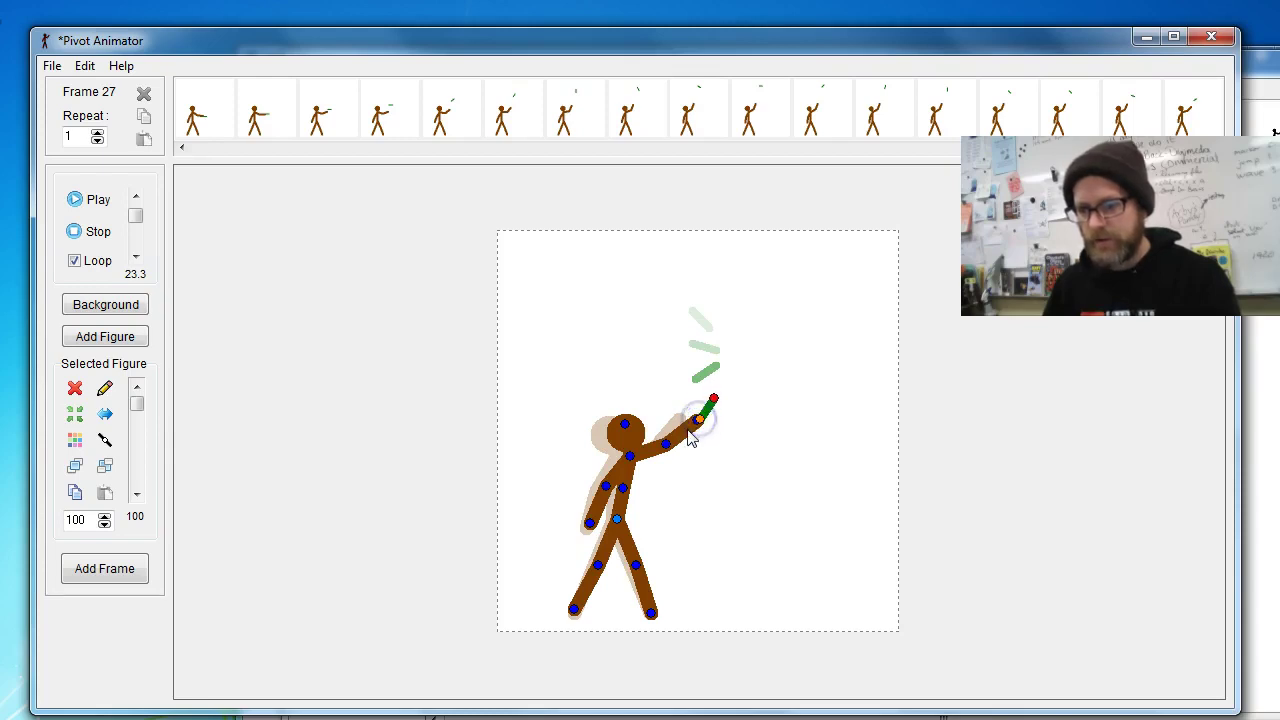
pyautogui.press('space')
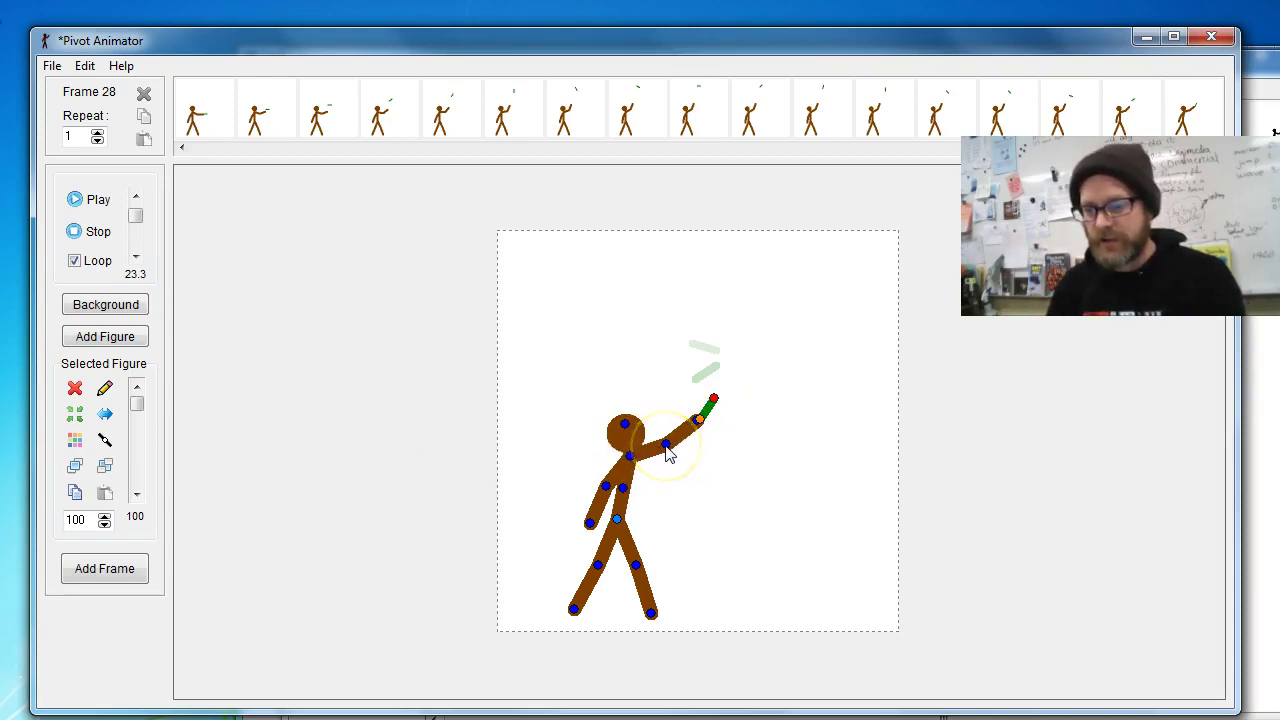
# - Lower the arm slightly with the caught marker held in the hand for frame 28, and again for frame 29
pyautogui.moveTo(666, 445); pyautogui.dragTo(722, 413)
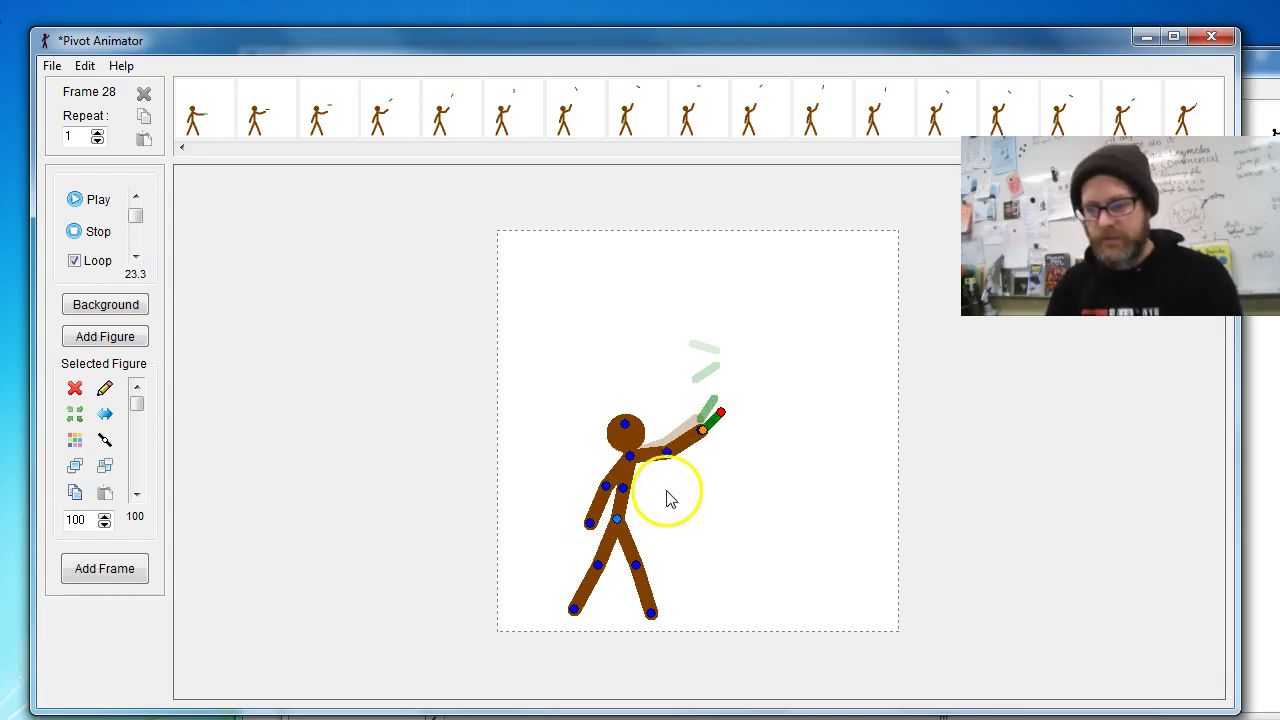
pyautogui.press('Return')
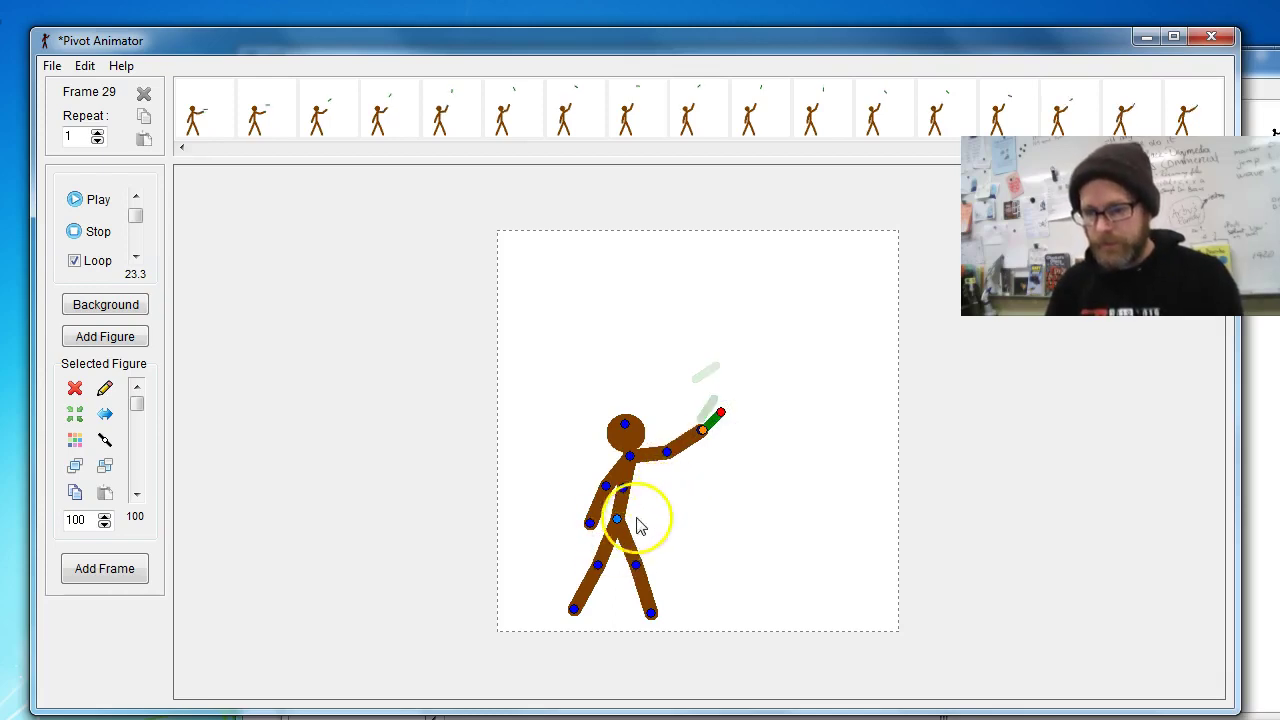
pyautogui.click(668, 455)
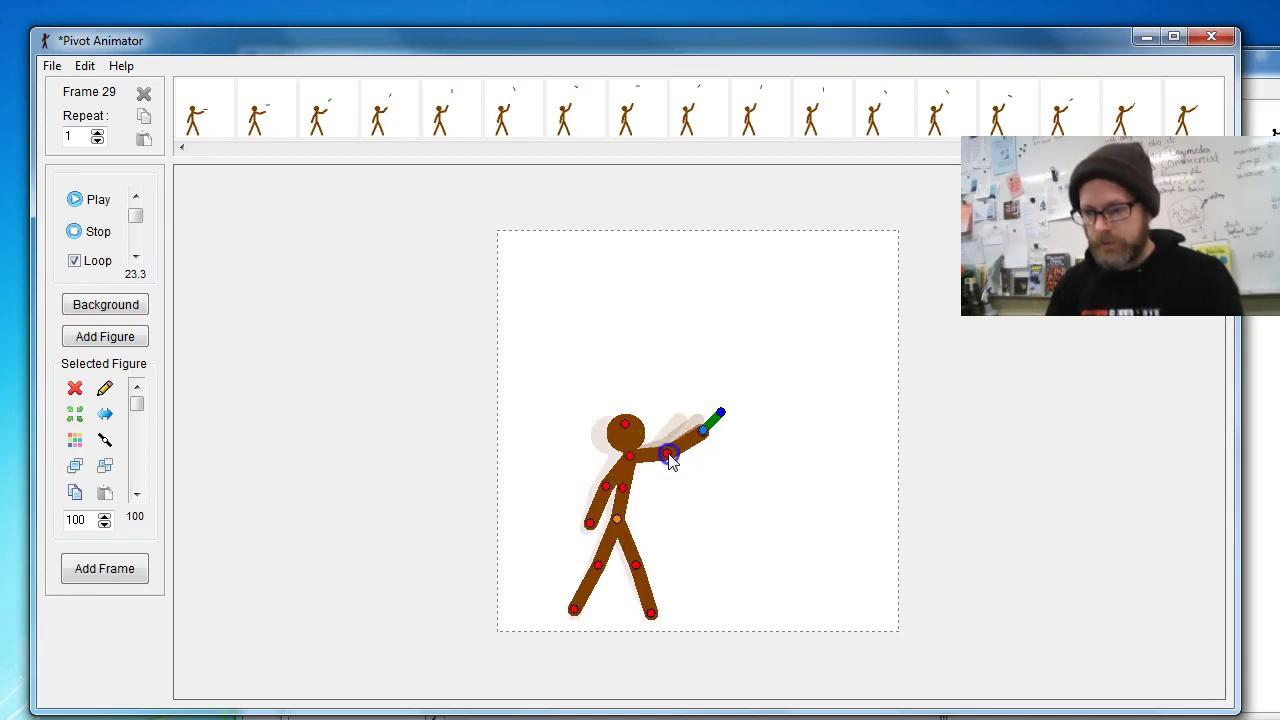
pyautogui.click(705, 441)
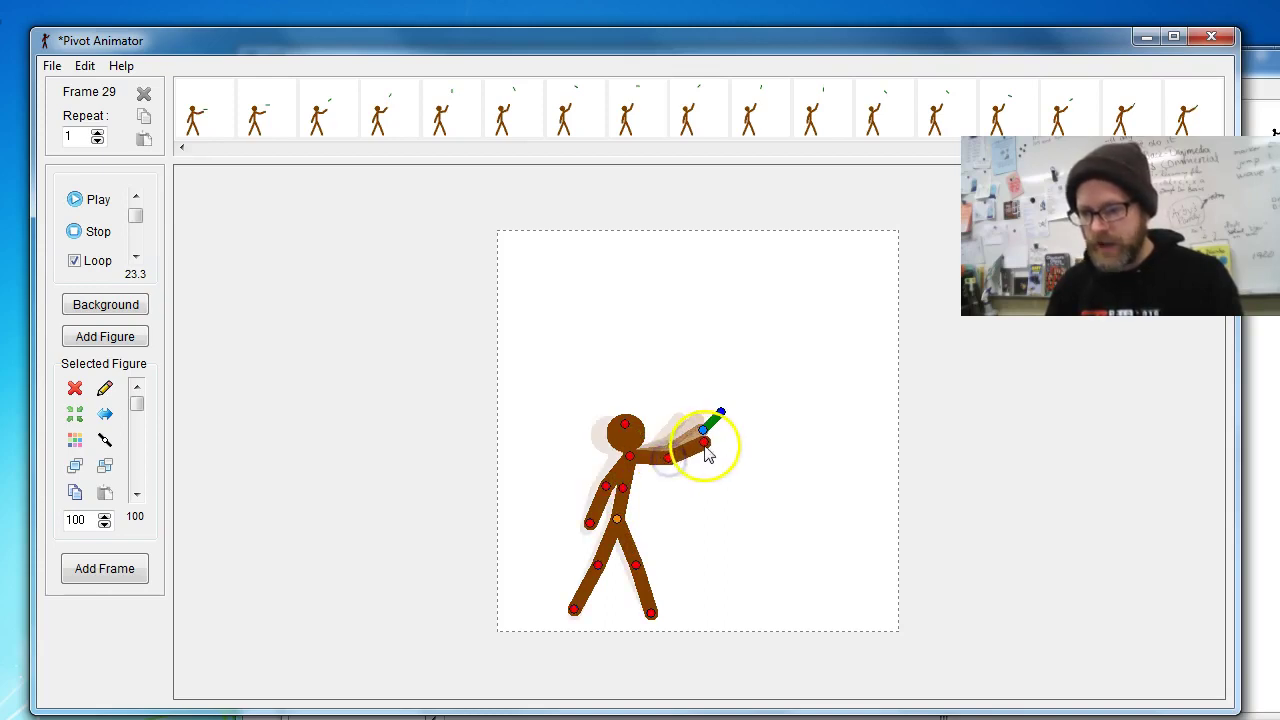
pyautogui.click(704, 436)
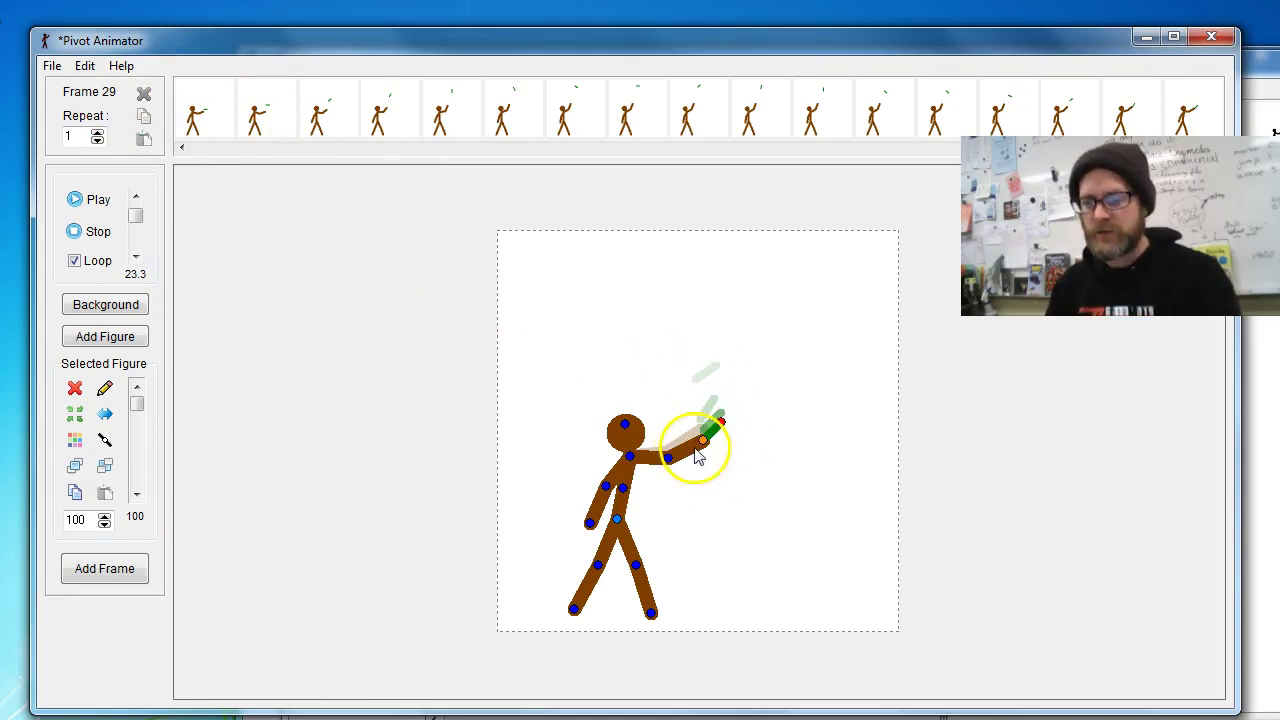
pyautogui.press('space')
# - Lower the arm and marker further for frames 30 and 31, rotating the marker closer to horizontal each time
pyautogui.moveTo(671, 468); pyautogui.dragTo(708, 455)
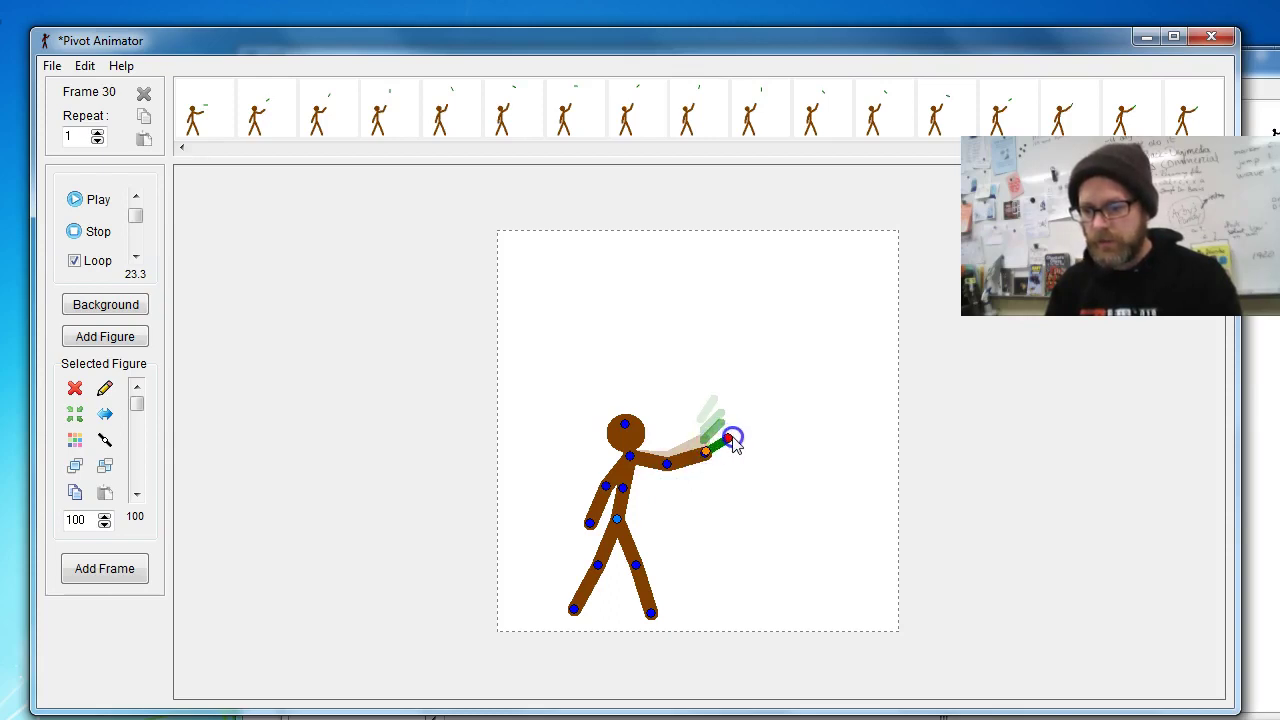
pyautogui.press('Return')
pyautogui.moveTo(671, 460); pyautogui.dragTo(735, 457)
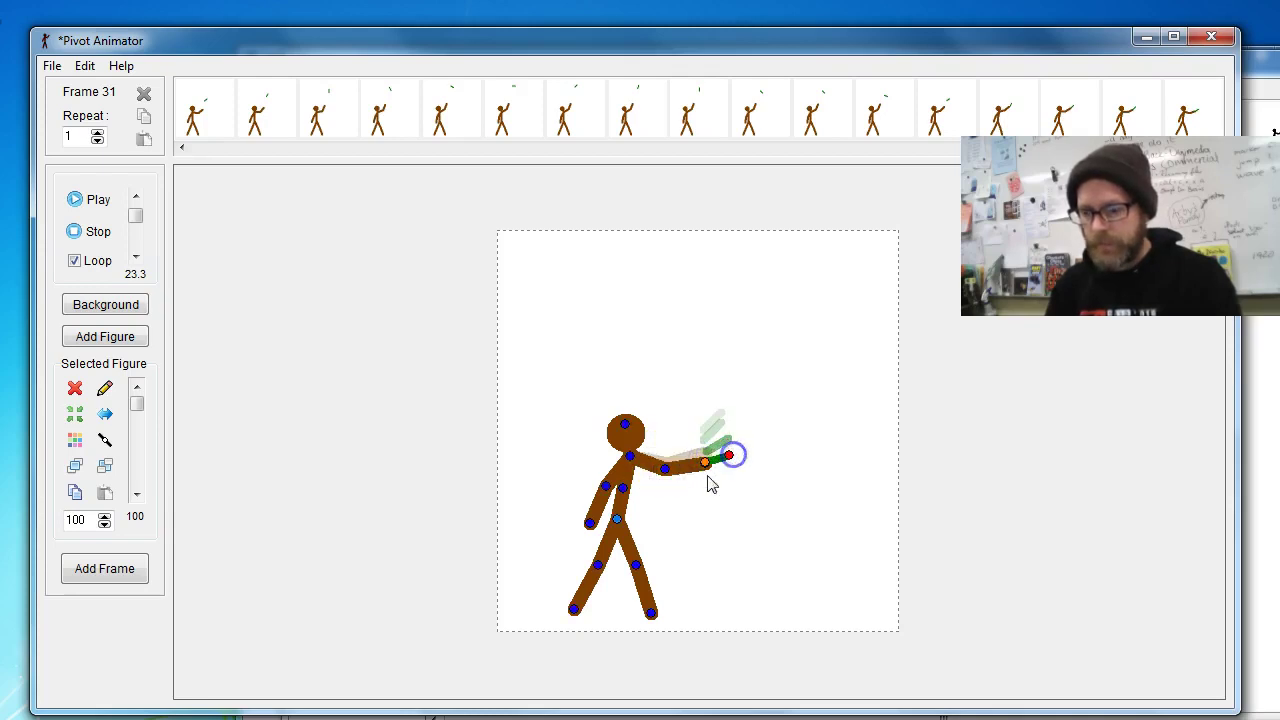
# - In frame 31, tilt the torso slightly backward, shift the whole figure back a little, and adjust the leg positions
pyautogui.click(622, 488)
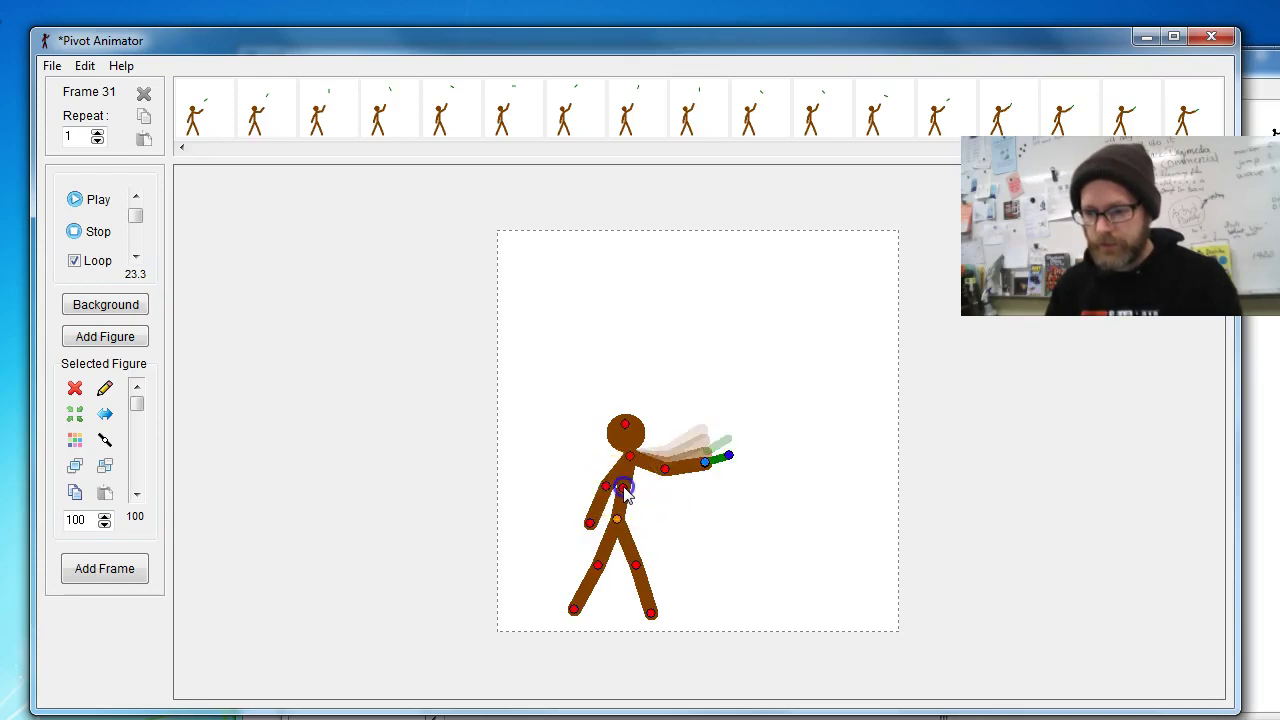
pyautogui.moveTo(622, 488); pyautogui.dragTo(619, 486)
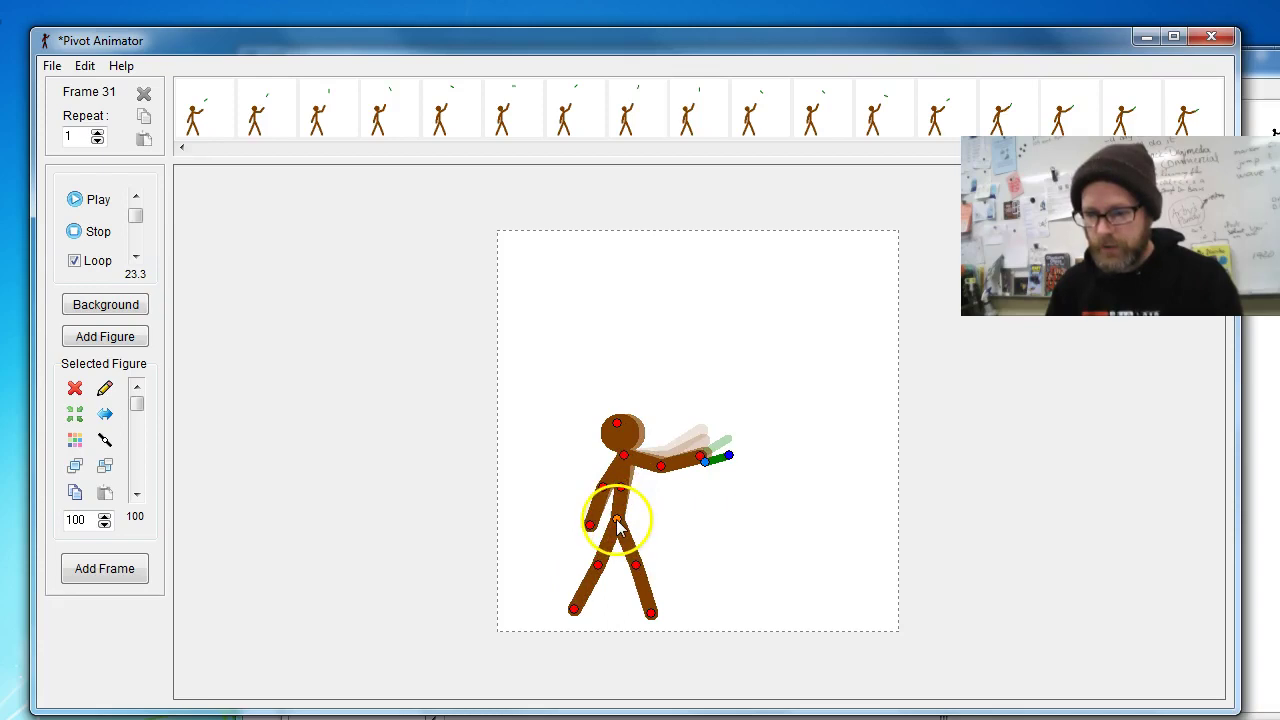
pyautogui.moveTo(617, 520); pyautogui.dragTo(613, 525)
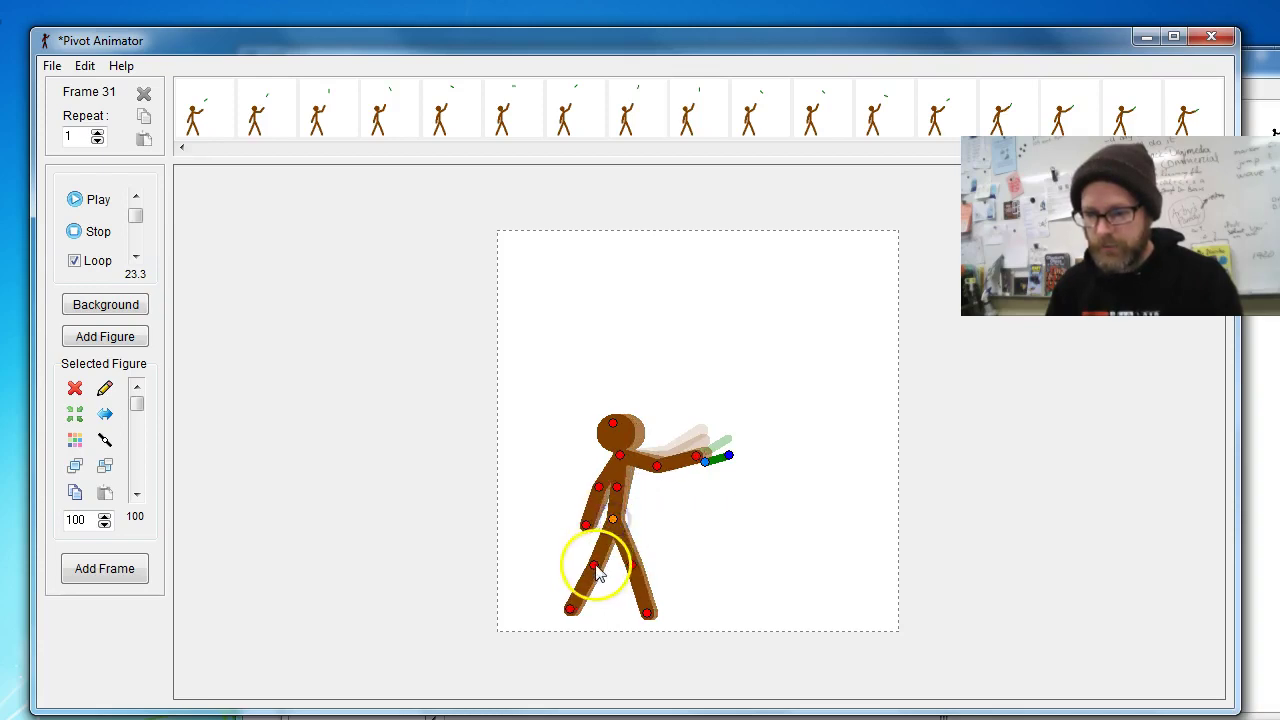
pyautogui.moveTo(594, 574); pyautogui.dragTo(597, 576)
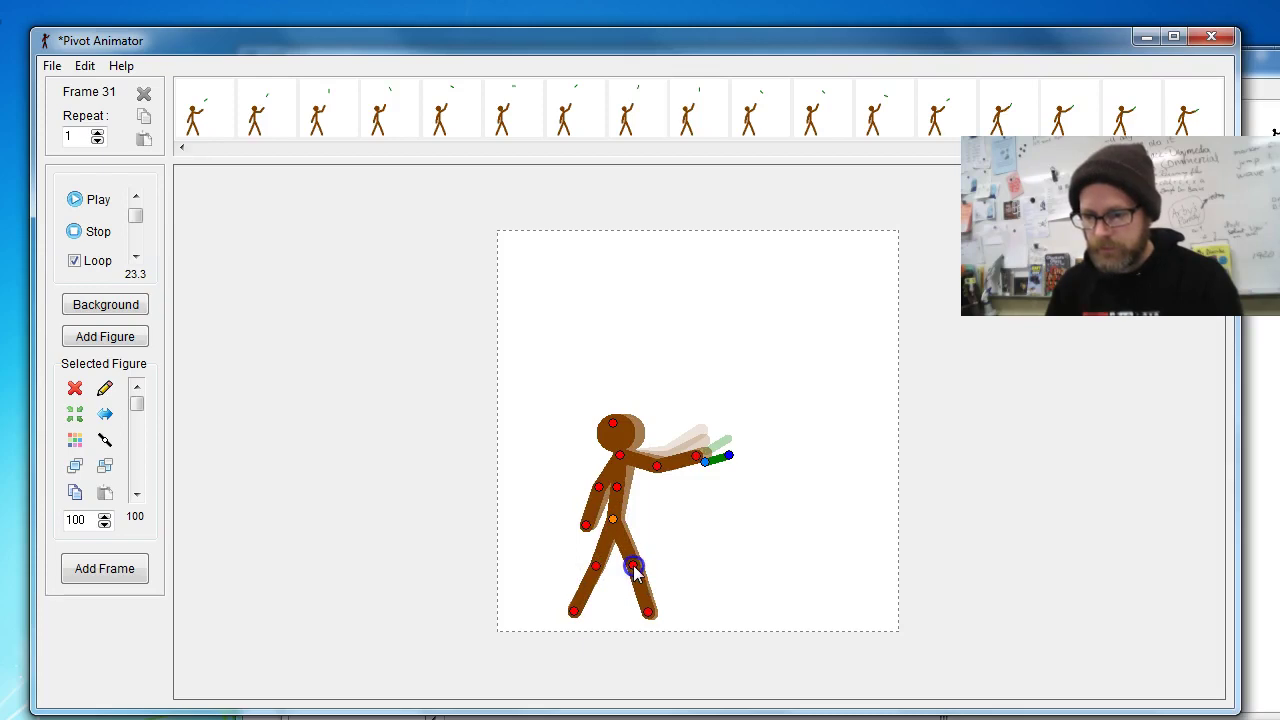
pyautogui.click(648, 611)
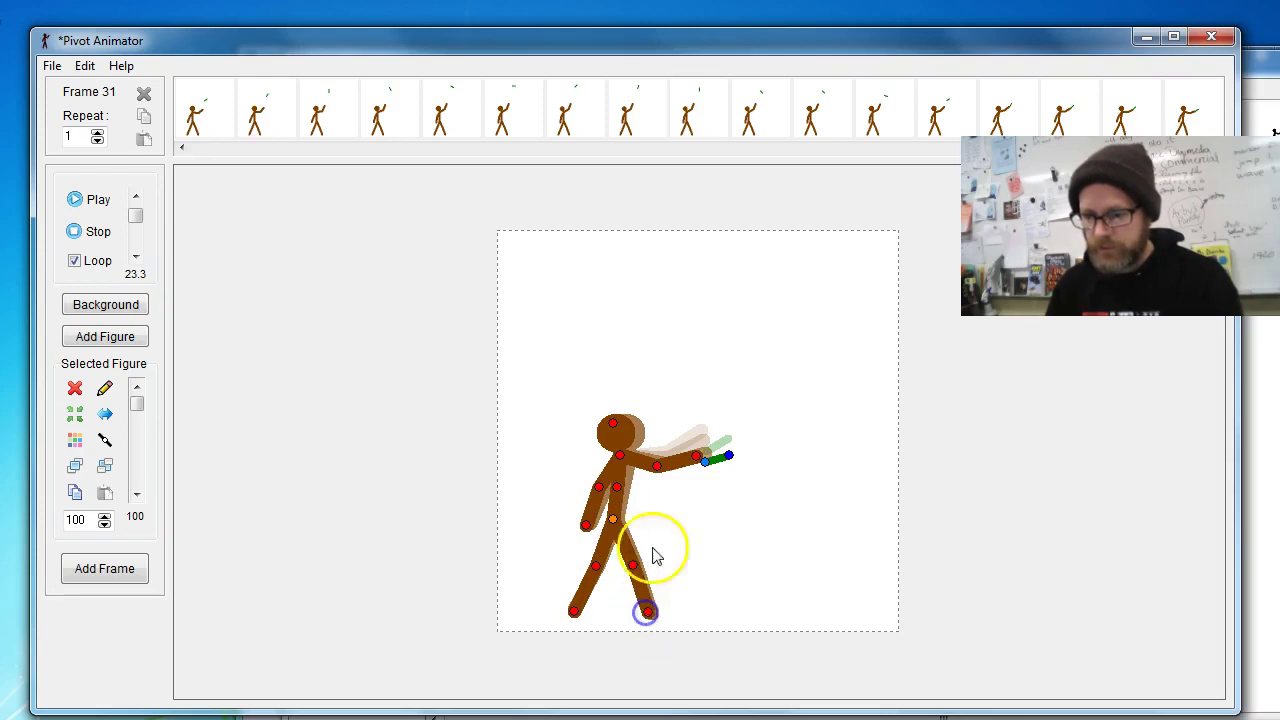
# - Adjust the head and rear arm, lower the front forearm, and put the marker back in the hand, completing frame 31
pyautogui.click(603, 447)
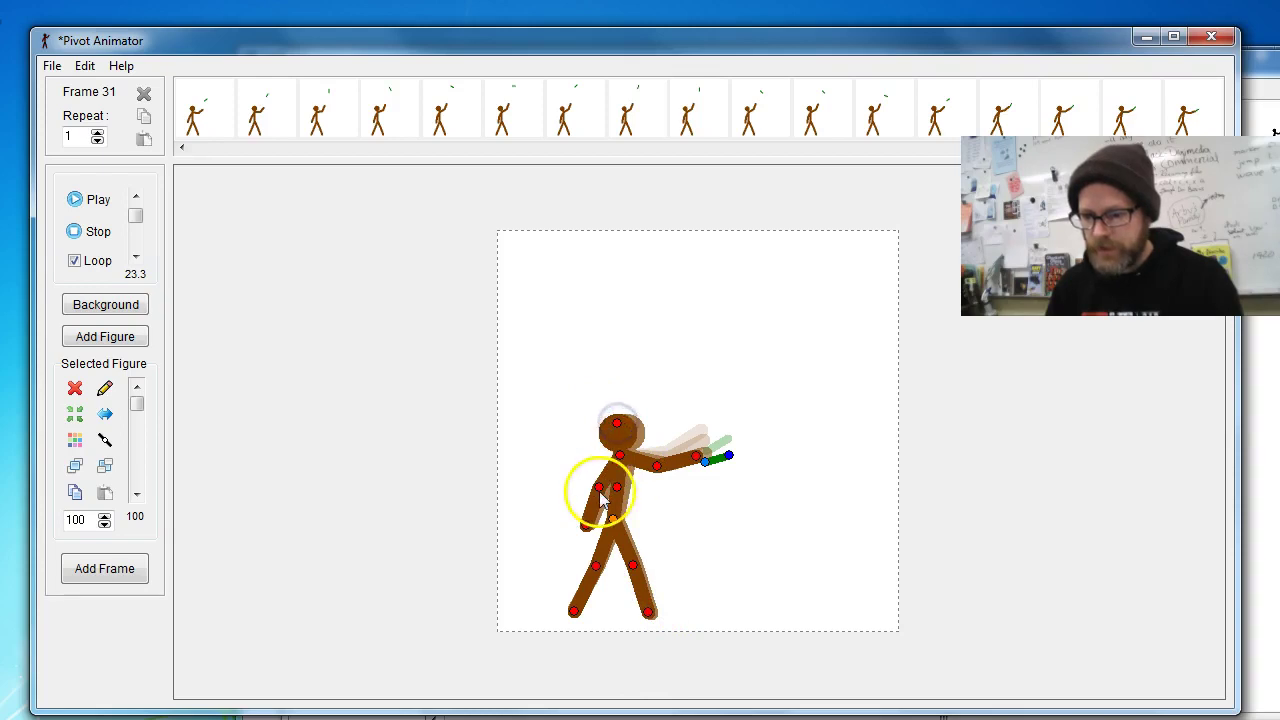
pyautogui.moveTo(599, 488); pyautogui.dragTo(603, 490)
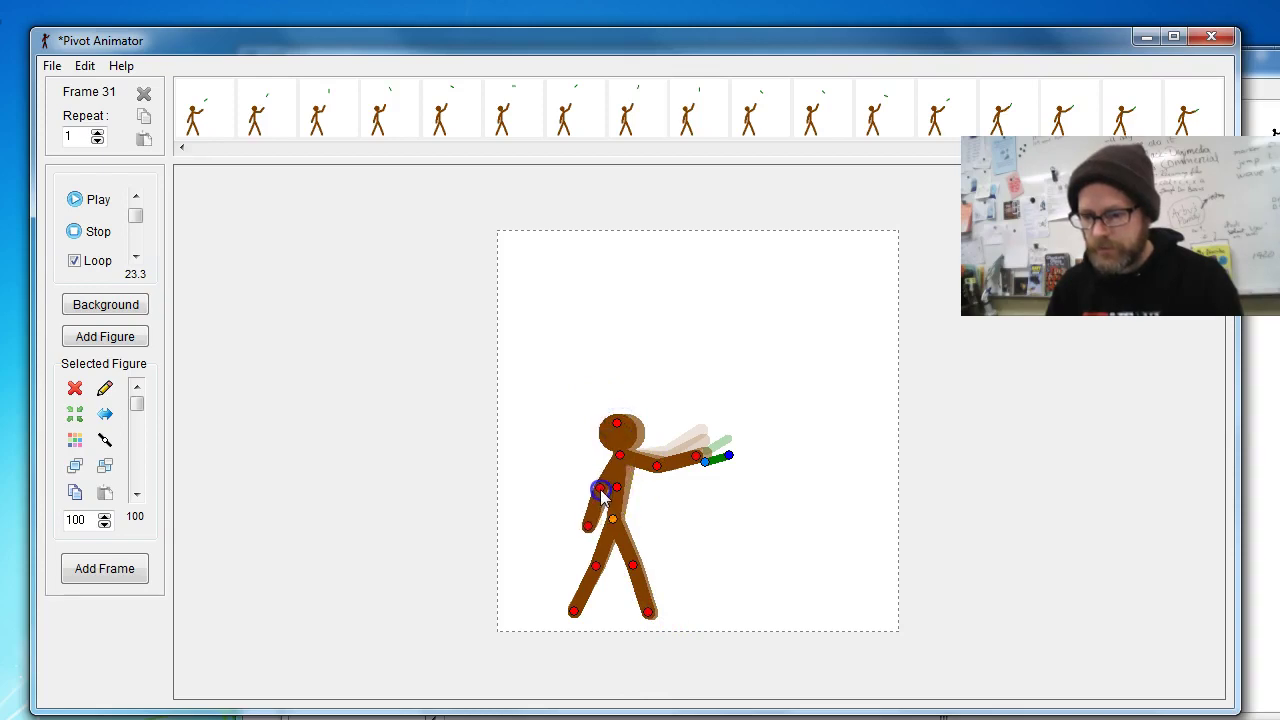
pyautogui.click(654, 470)
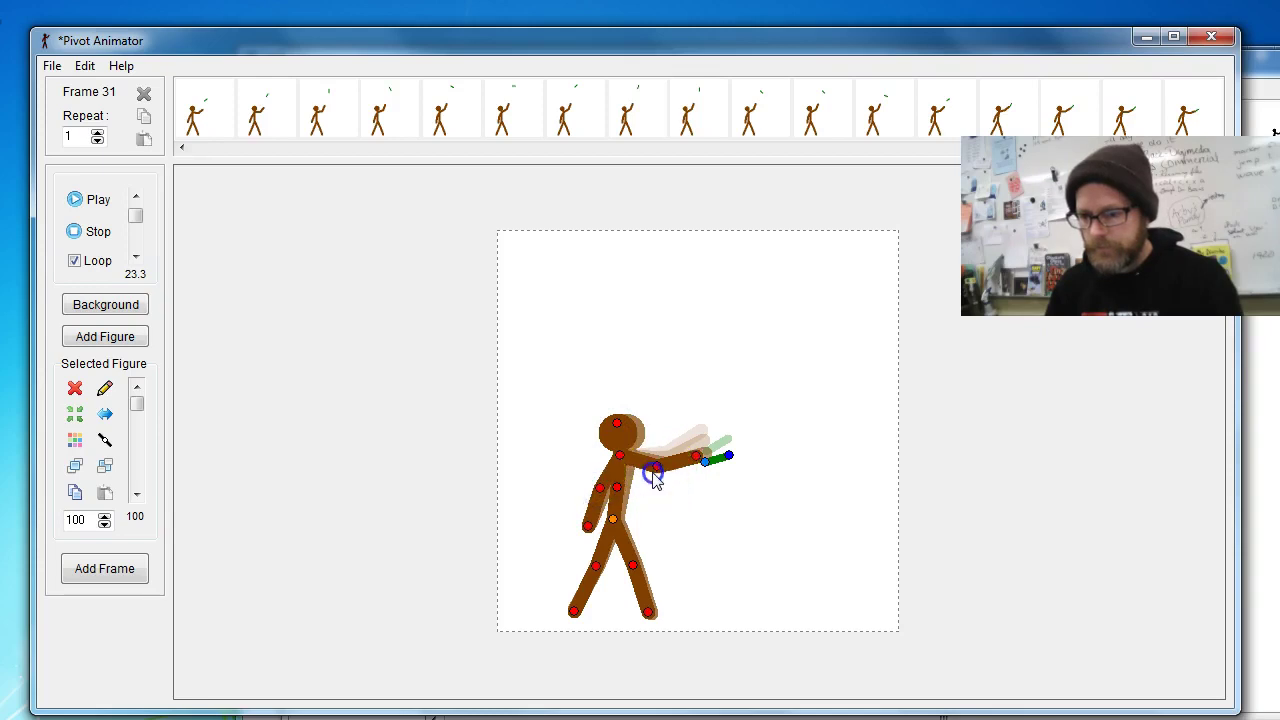
pyautogui.moveTo(653, 467); pyautogui.dragTo(703, 472)
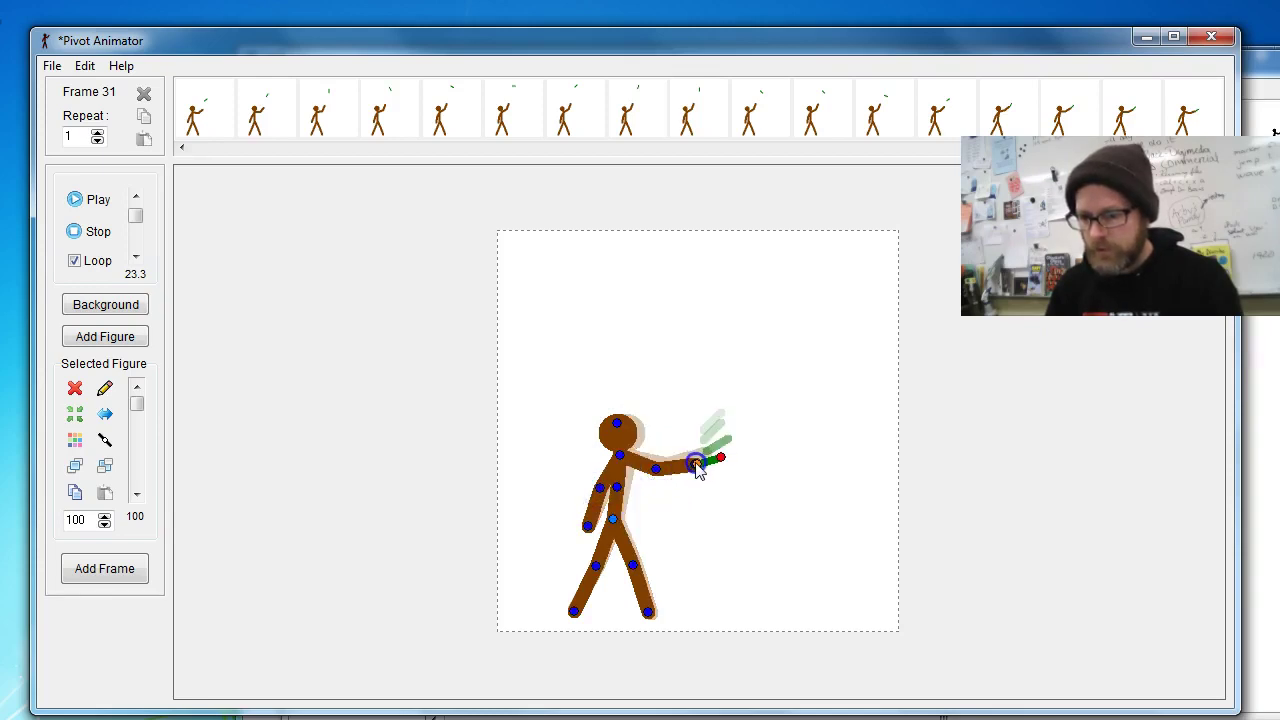
pyautogui.click(704, 435)
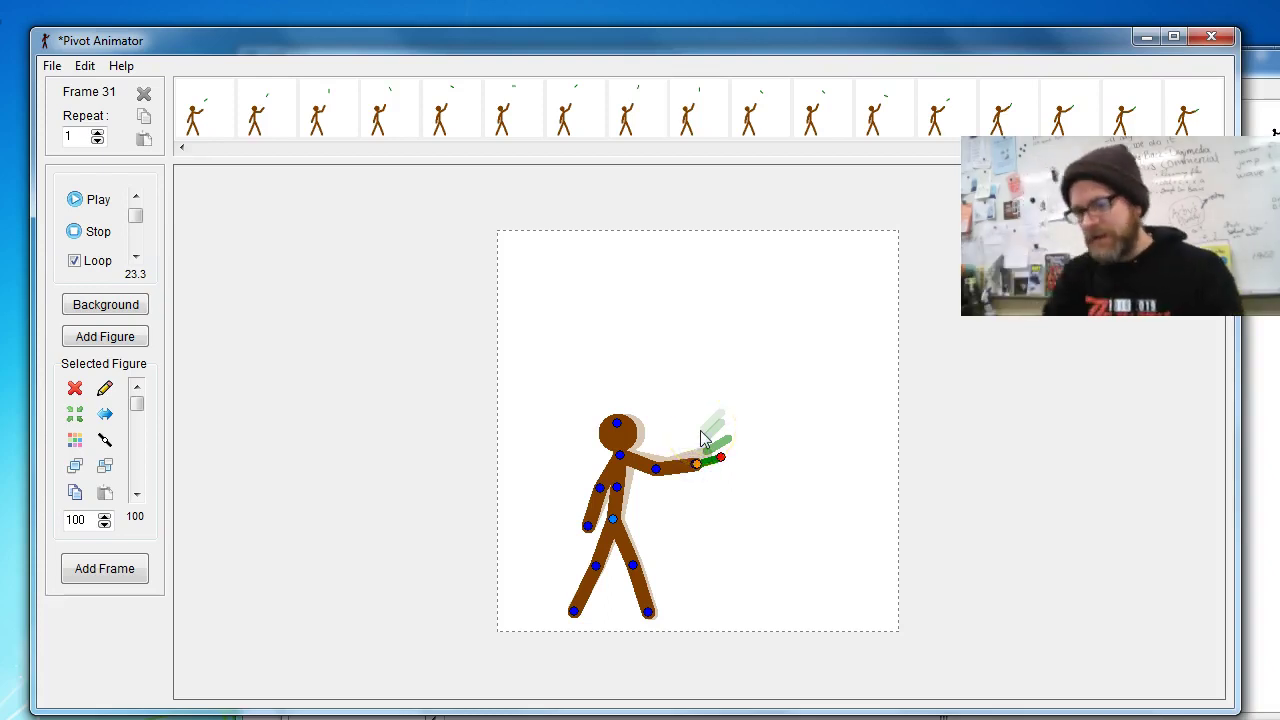
pyautogui.press('space')
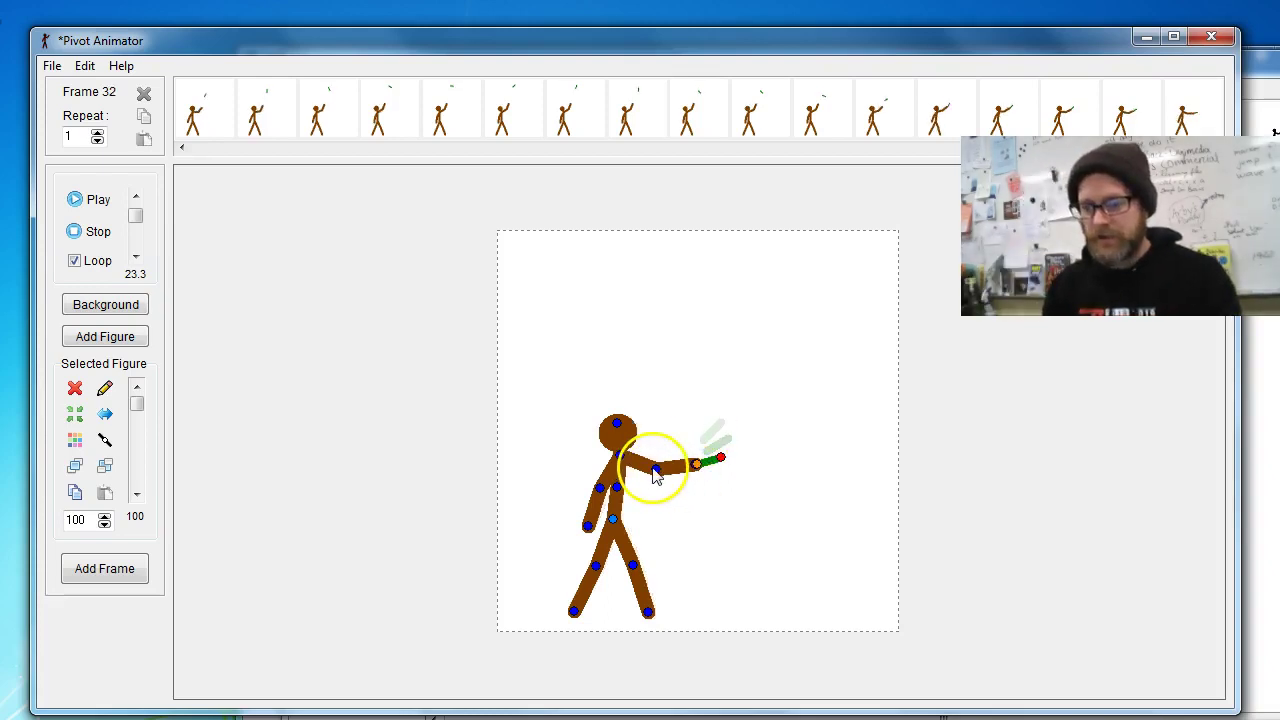
# - For frame 32, lower the front arm and marker slightly and tilt the head a little forward
pyautogui.moveTo(654, 468); pyautogui.dragTo(653, 473)
pyautogui.click(697, 463)
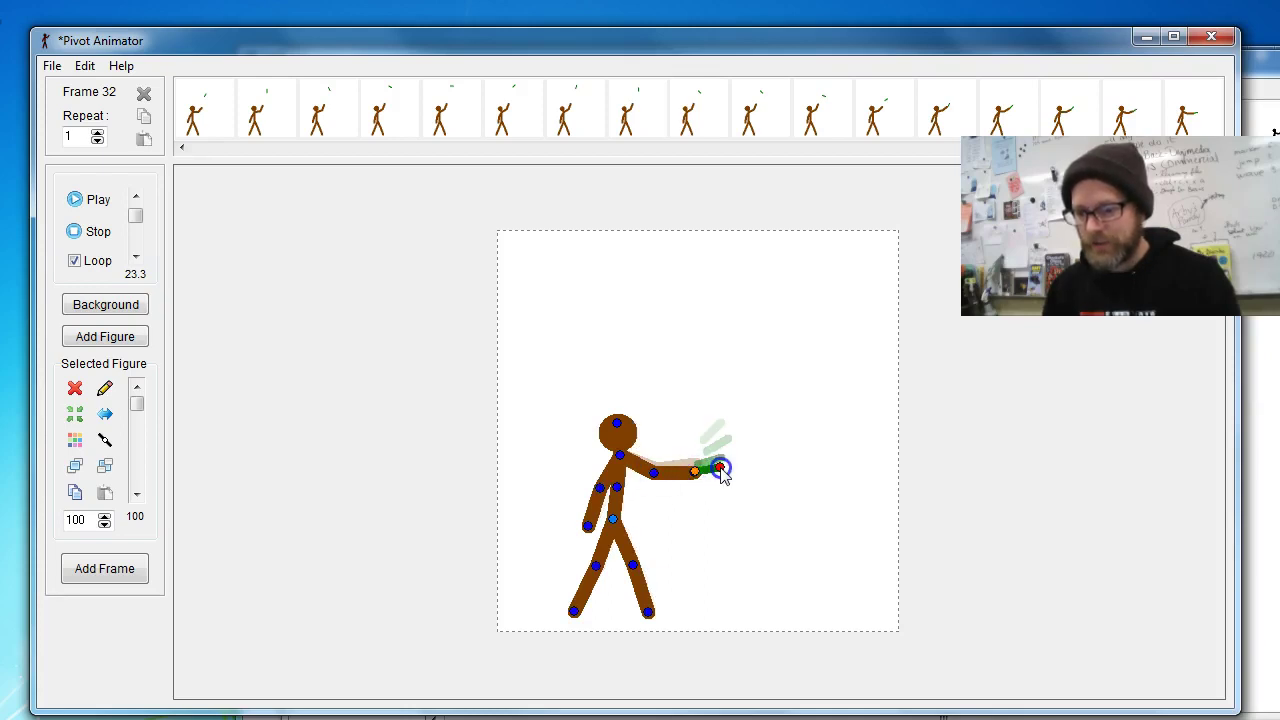
pyautogui.moveTo(617, 423); pyautogui.dragTo(620, 423)
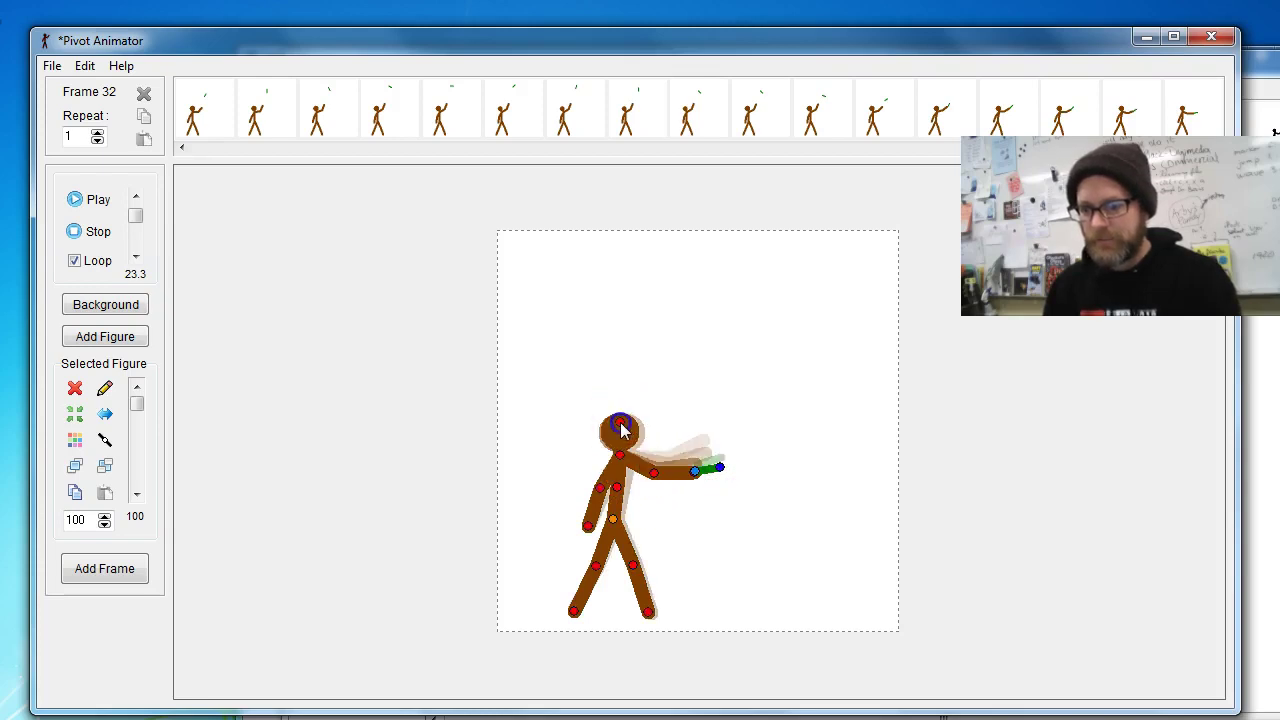
pyautogui.press('space')
# - Lower the front arm and held marker slightly for frames 33 and 34, tilting the head further forward in frame 33
pyautogui.click(653, 471)
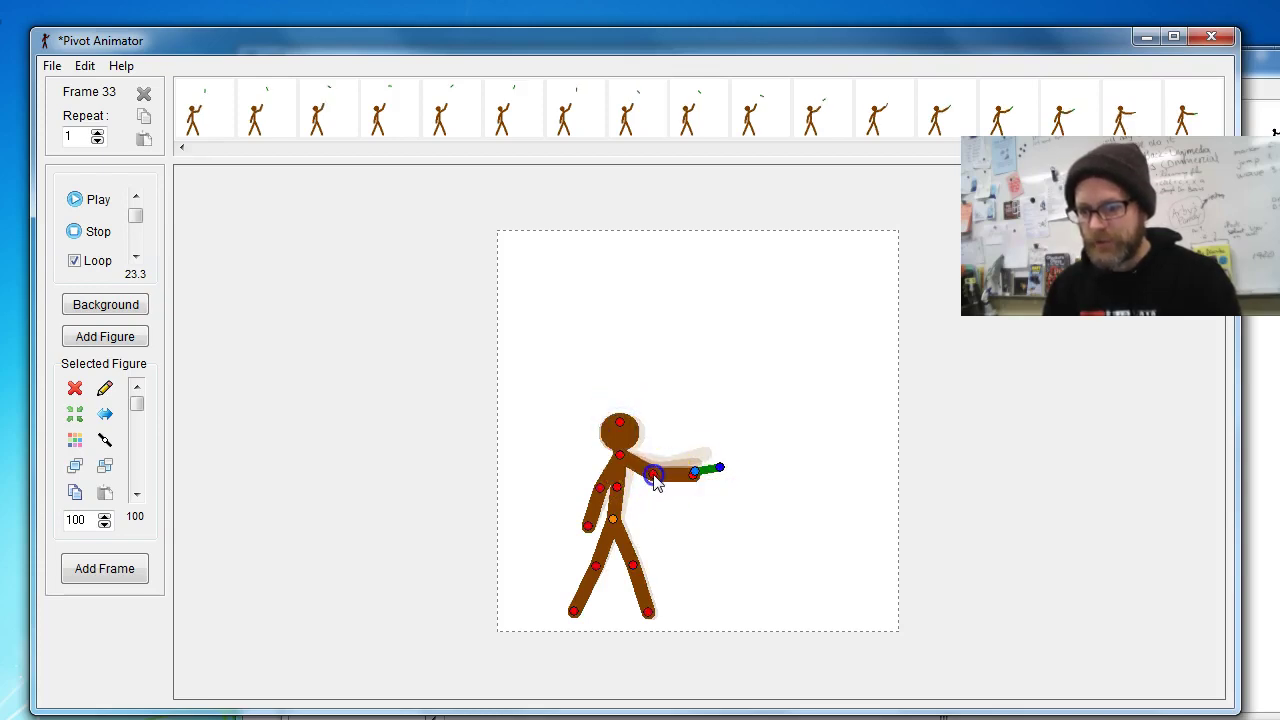
pyautogui.moveTo(698, 481); pyautogui.dragTo(699, 481)
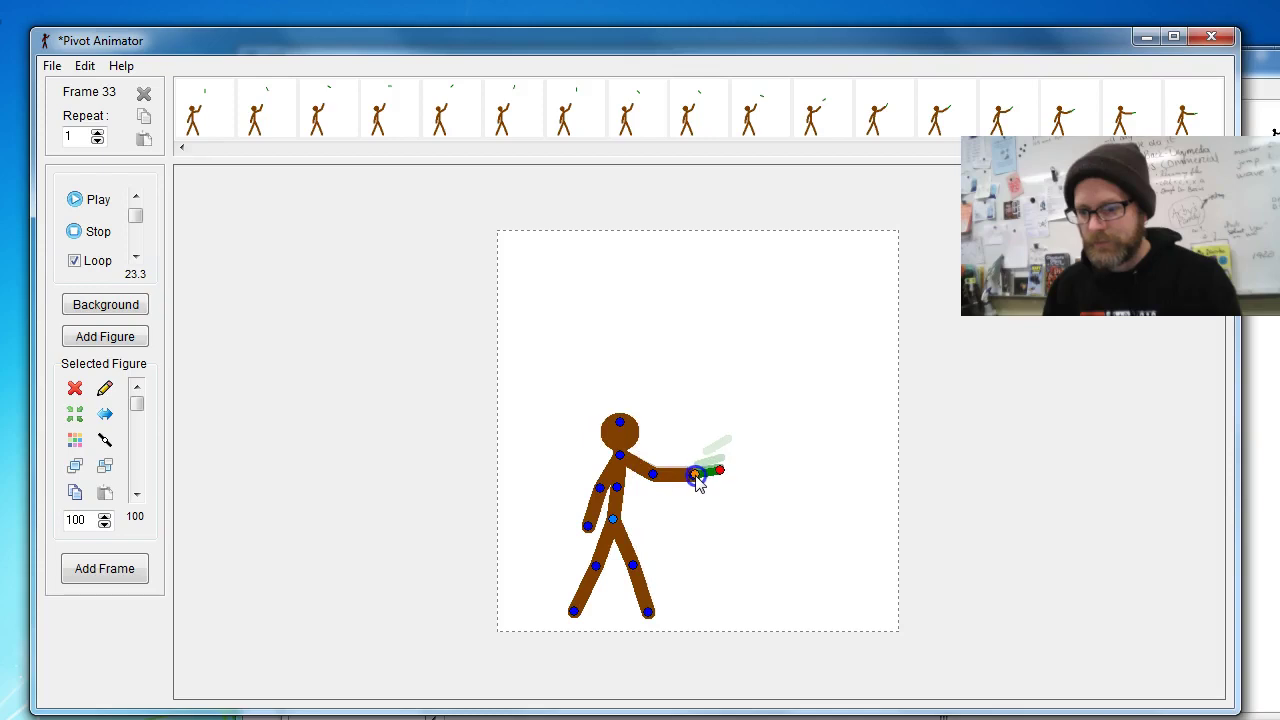
pyautogui.click(621, 427)
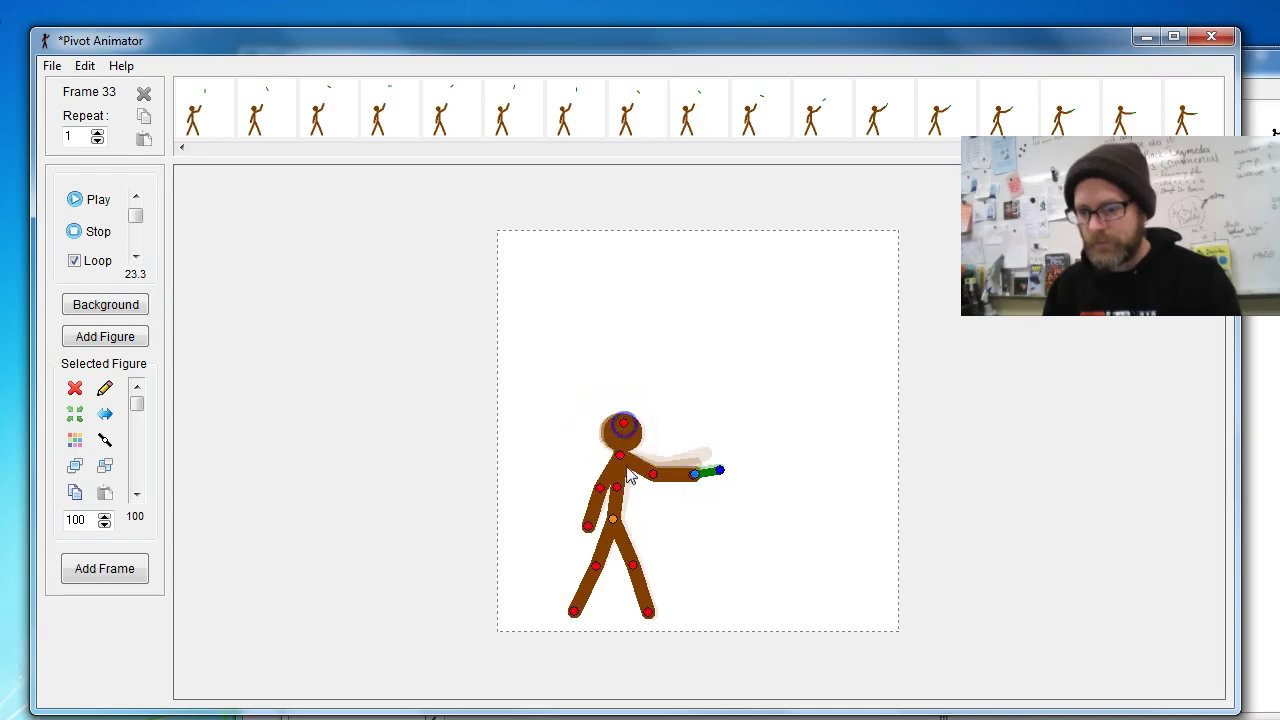
pyautogui.press('space')
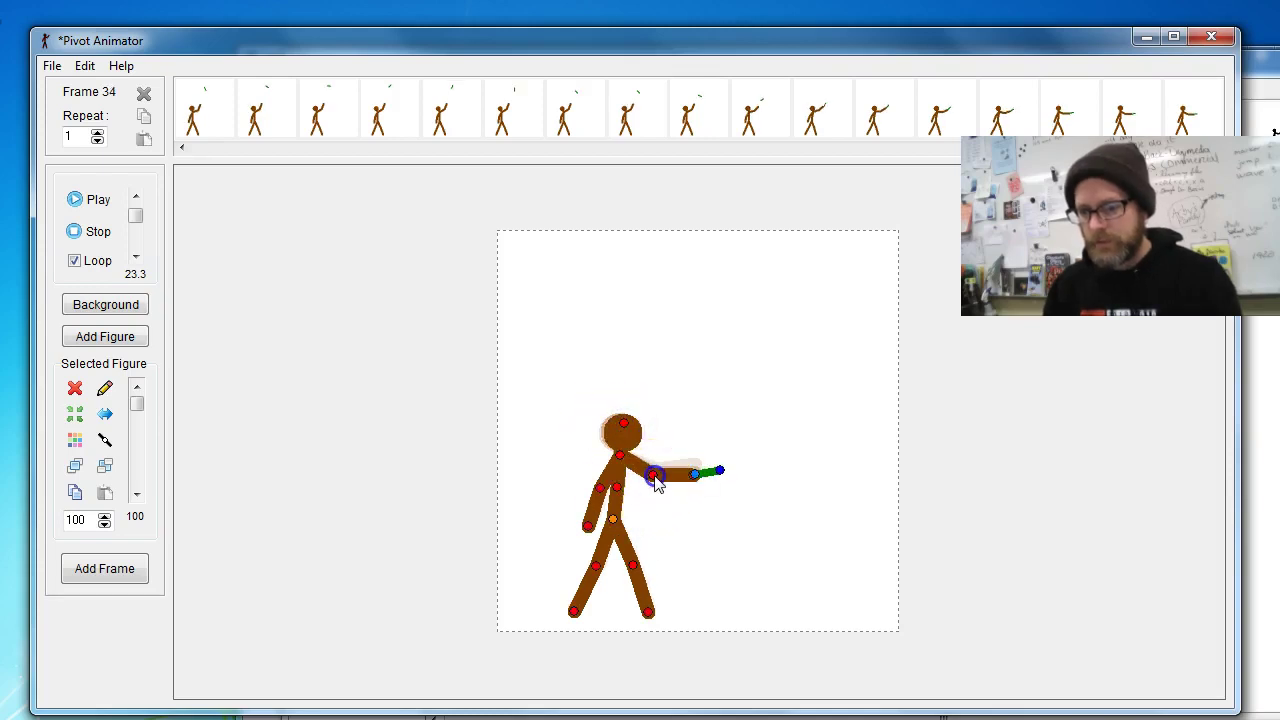
pyautogui.click(698, 478)
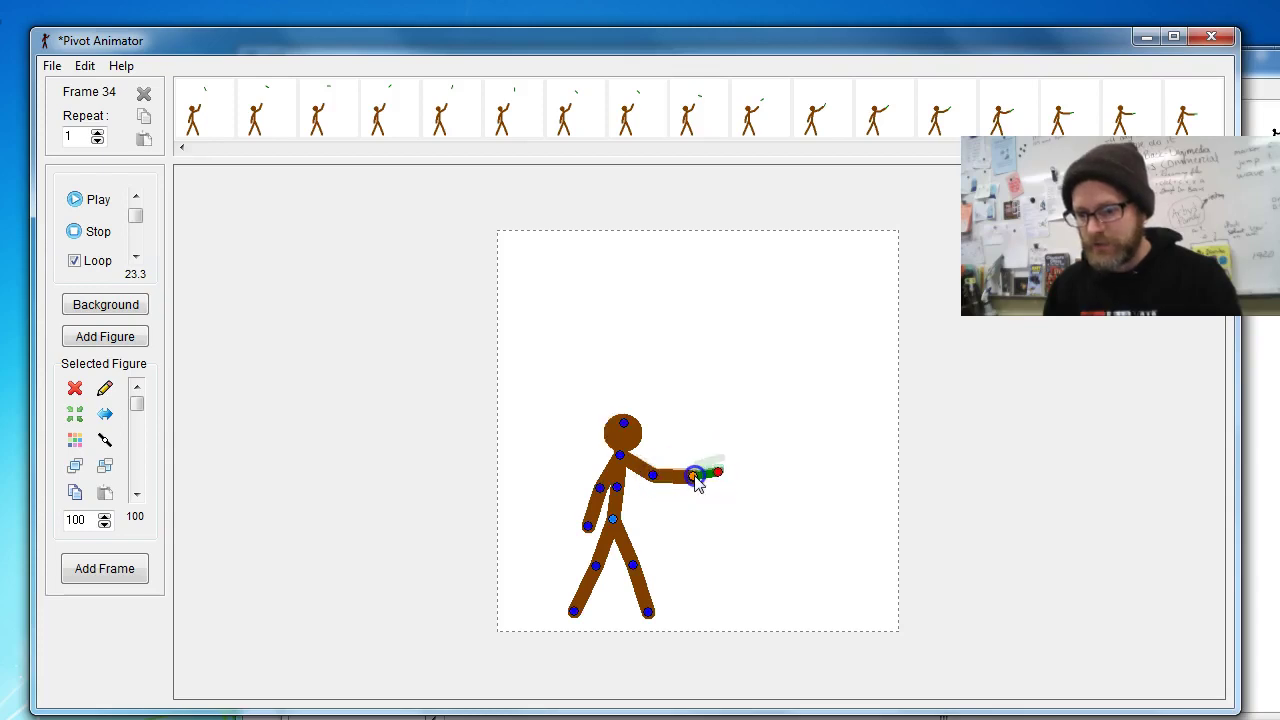
pyautogui.press('Return')
# - For frame 35, lower the front arm a touch more with the marker in the hand and nudge the head forward
pyautogui.click(652, 477)
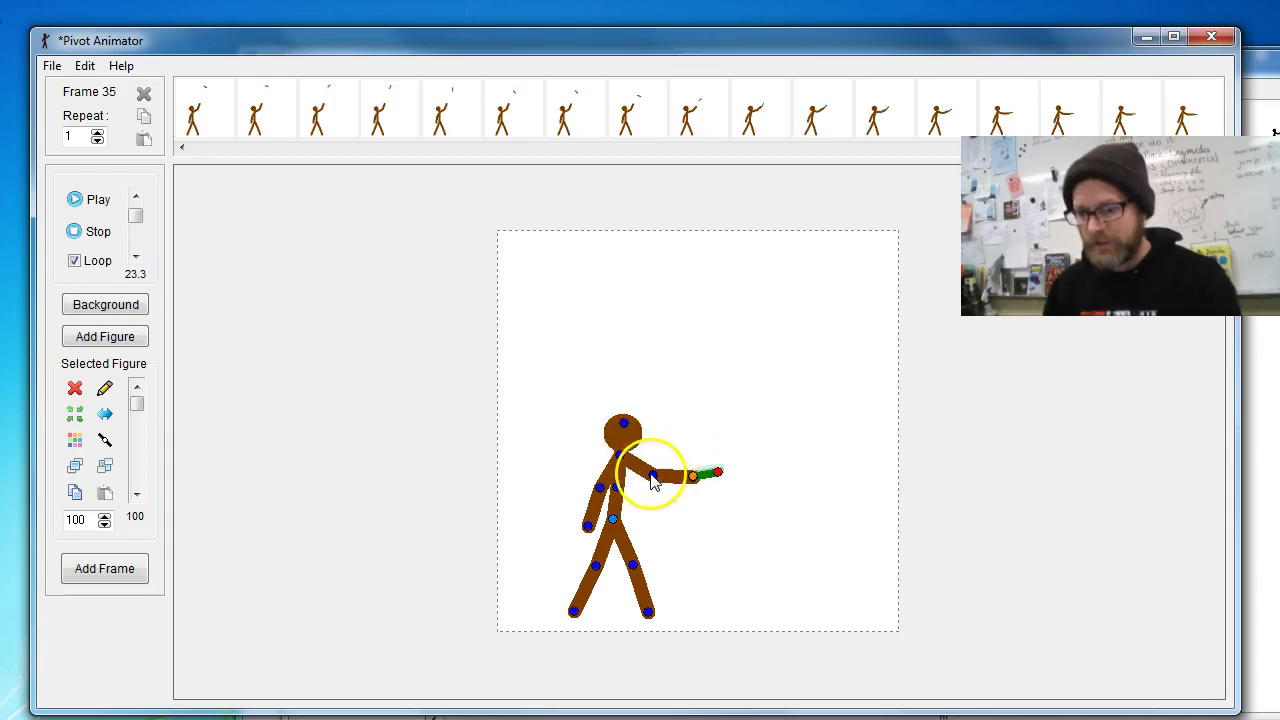
pyautogui.moveTo(693, 483); pyautogui.dragTo(696, 483)
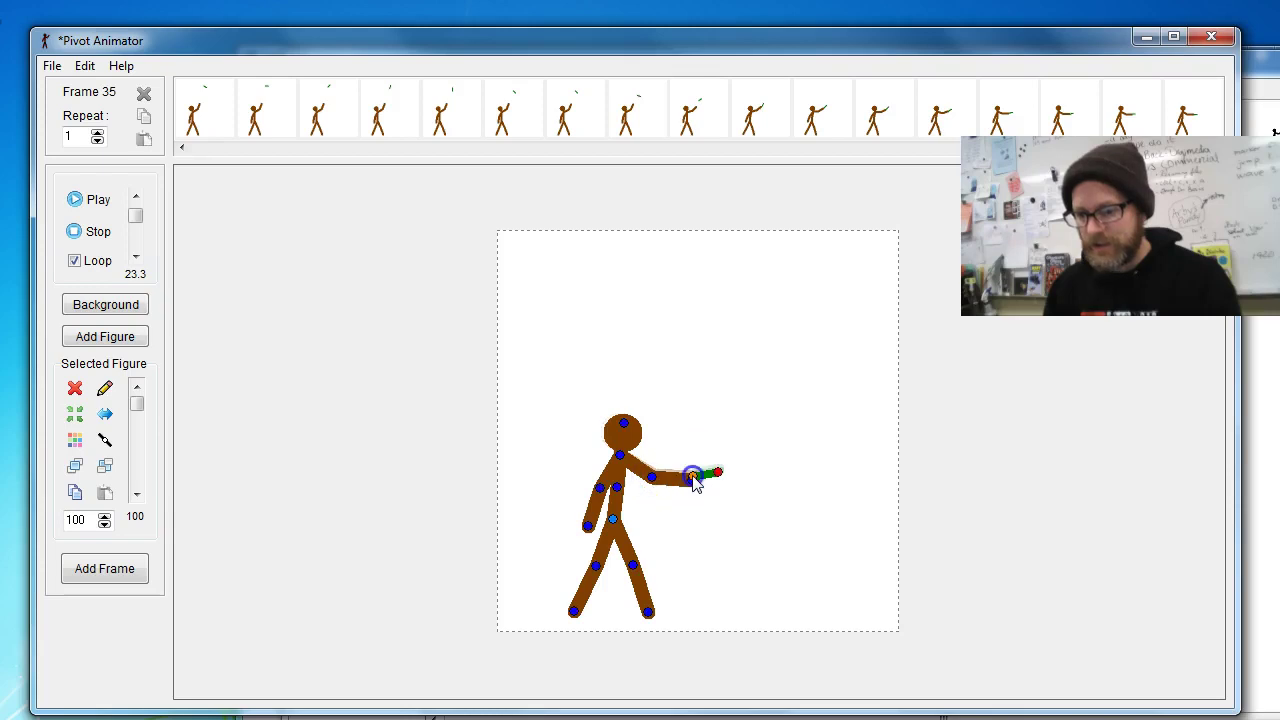
pyautogui.click(624, 428)
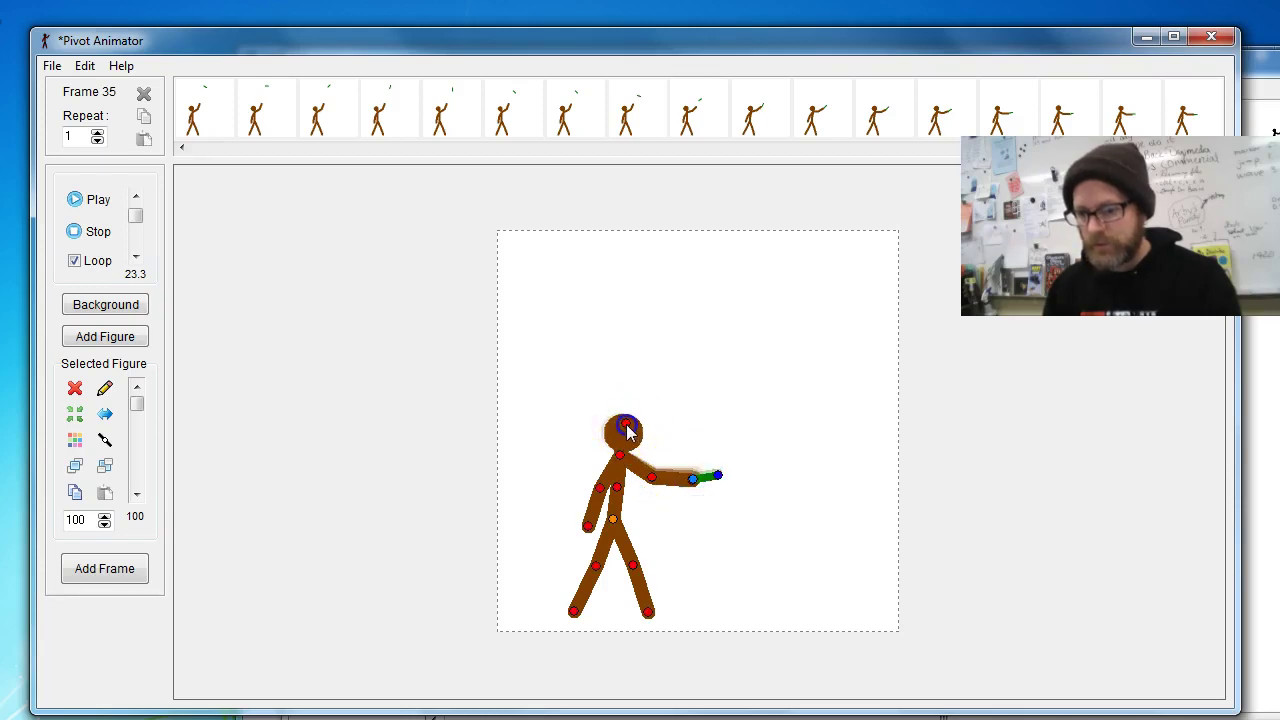
pyautogui.press('Return')
# - Hold the pose by adding frames 36, 37 and 38 without changing the figure or marker
pyautogui.click(652, 480)
pyautogui.press('Return')
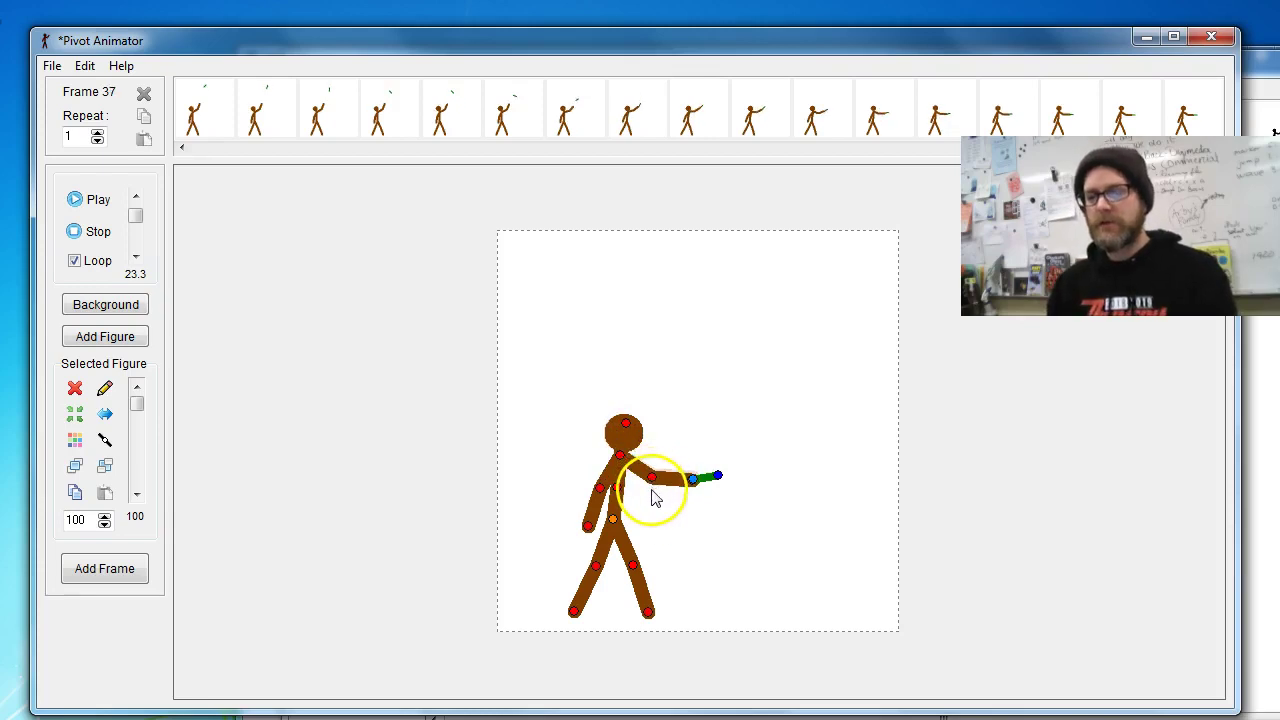
pyautogui.press('Return')
pyautogui.press('Return')
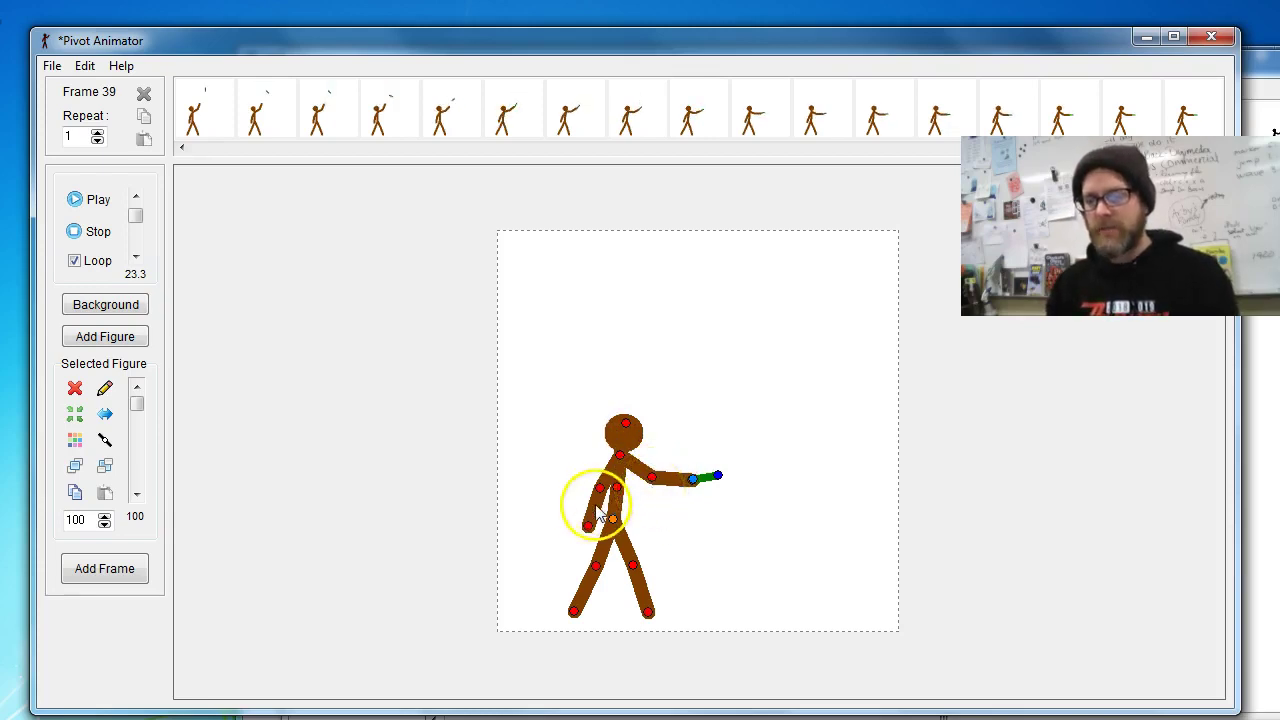
# - For frame 39, swing the rear forearm back, raise the front arm and marker slightly, and tilt the head back a little
pyautogui.click(585, 524)
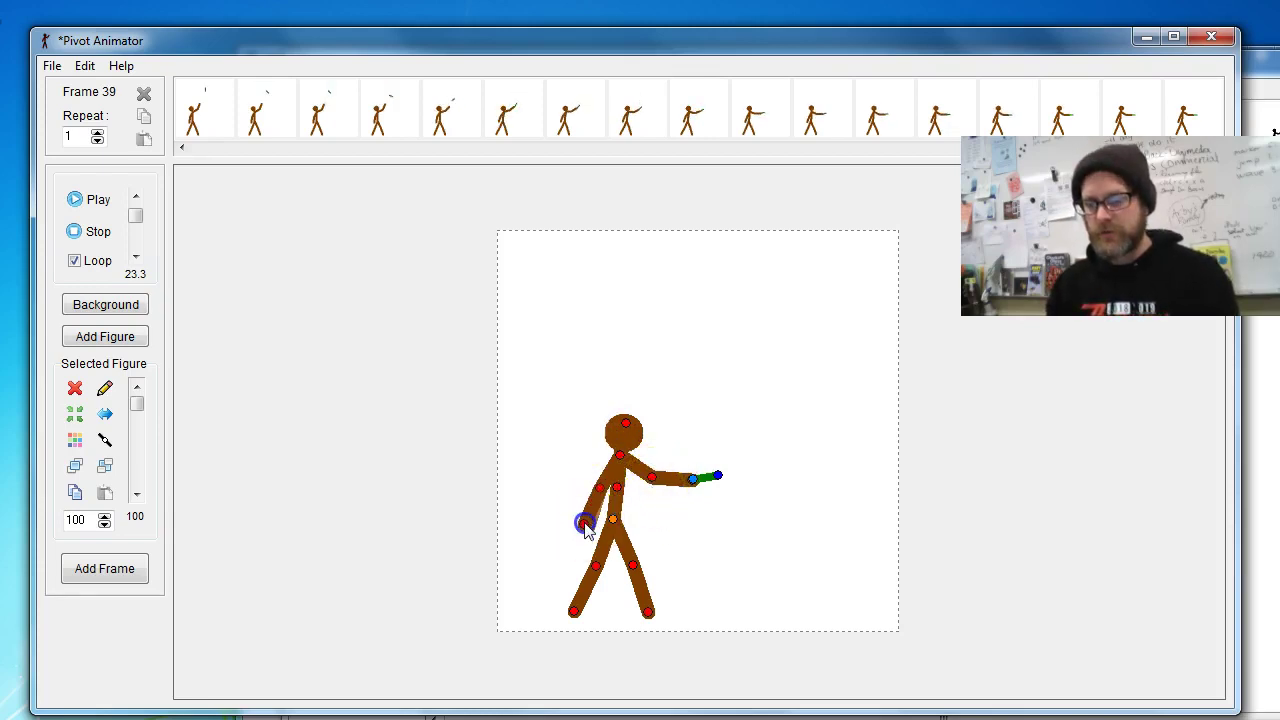
pyautogui.click(652, 477)
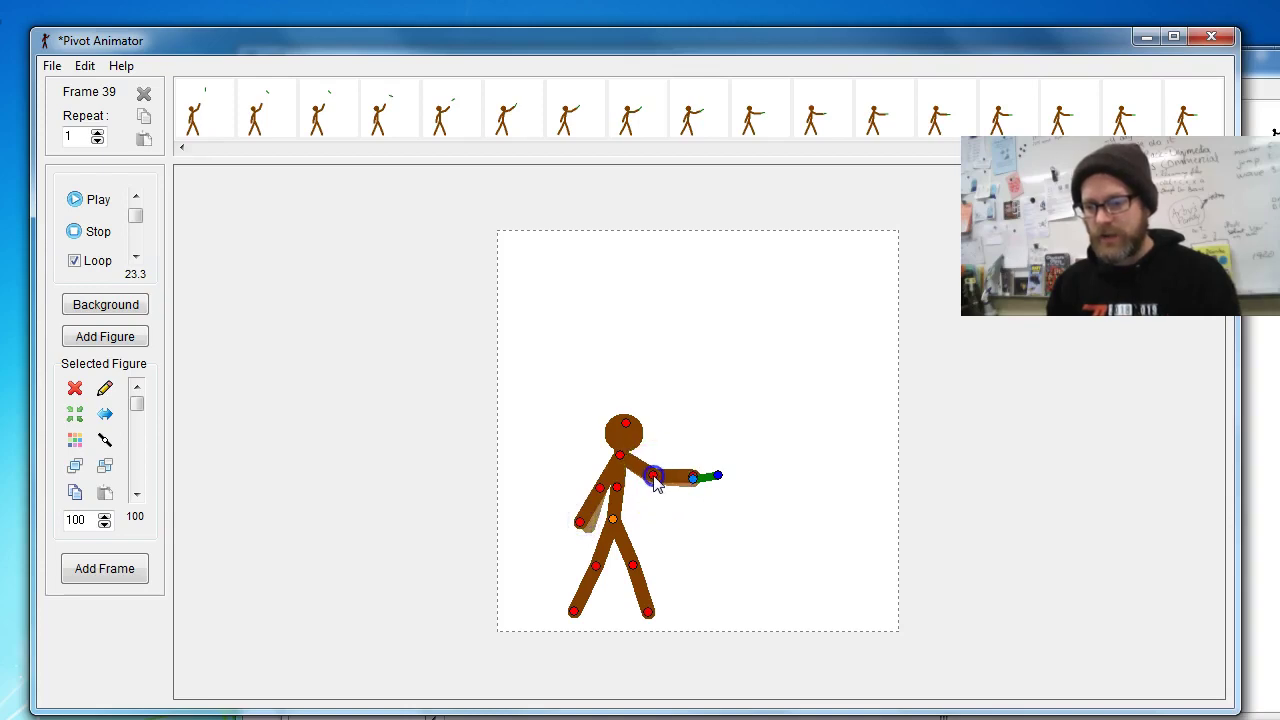
pyautogui.click(694, 482)
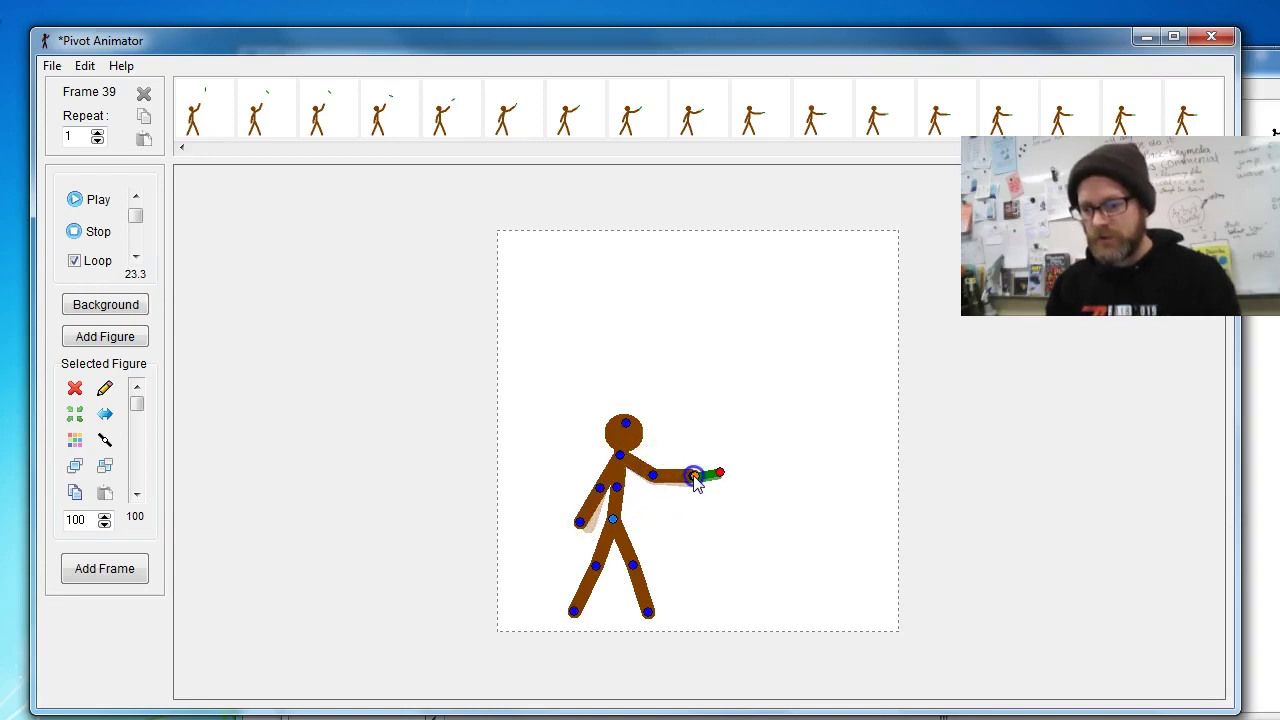
pyautogui.click(625, 424)
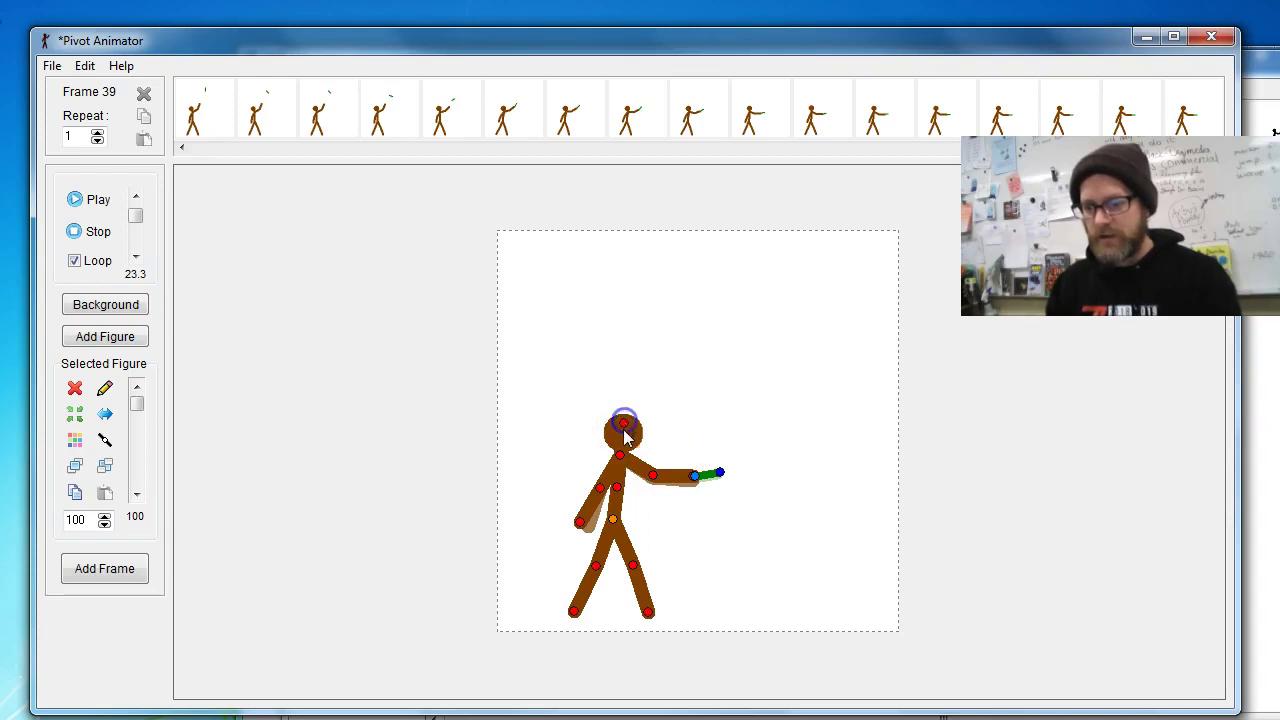
pyautogui.press('Return')
# - For frame 40, raise the front arm with the marker, swing the rear arm up and back, and straighten the torso
pyautogui.click(652, 475)
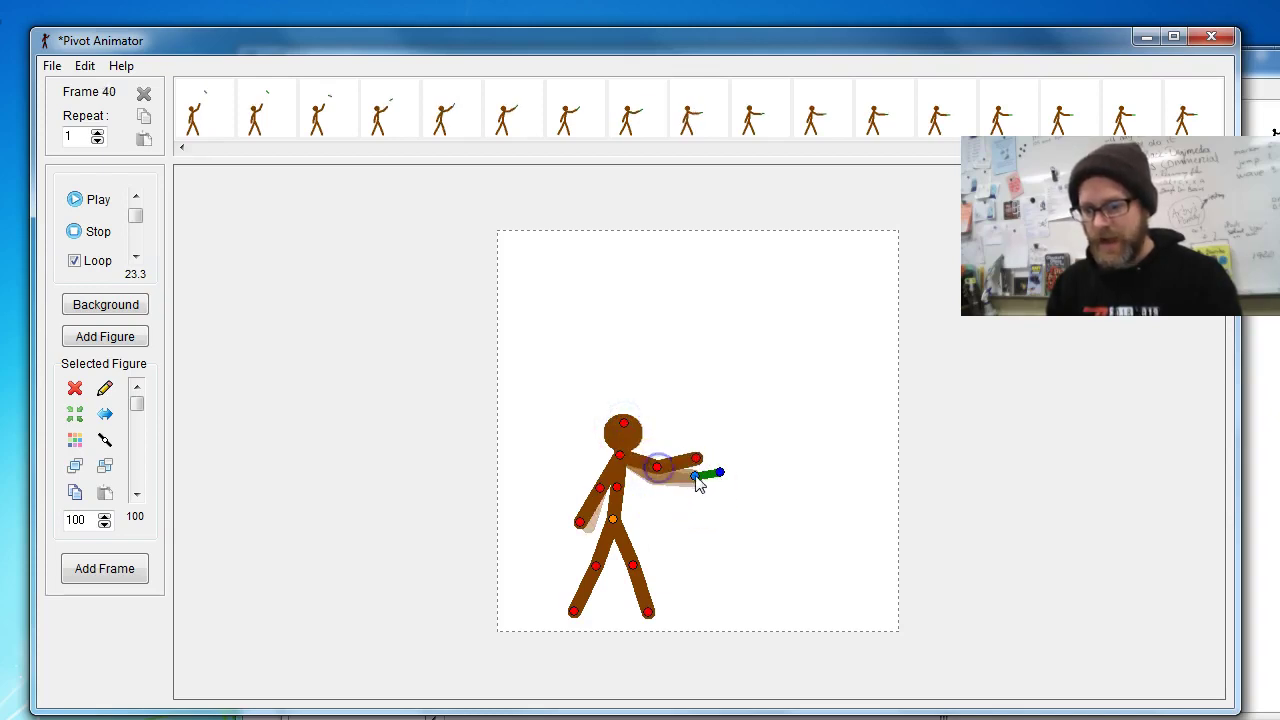
pyautogui.moveTo(699, 483); pyautogui.dragTo(706, 471)
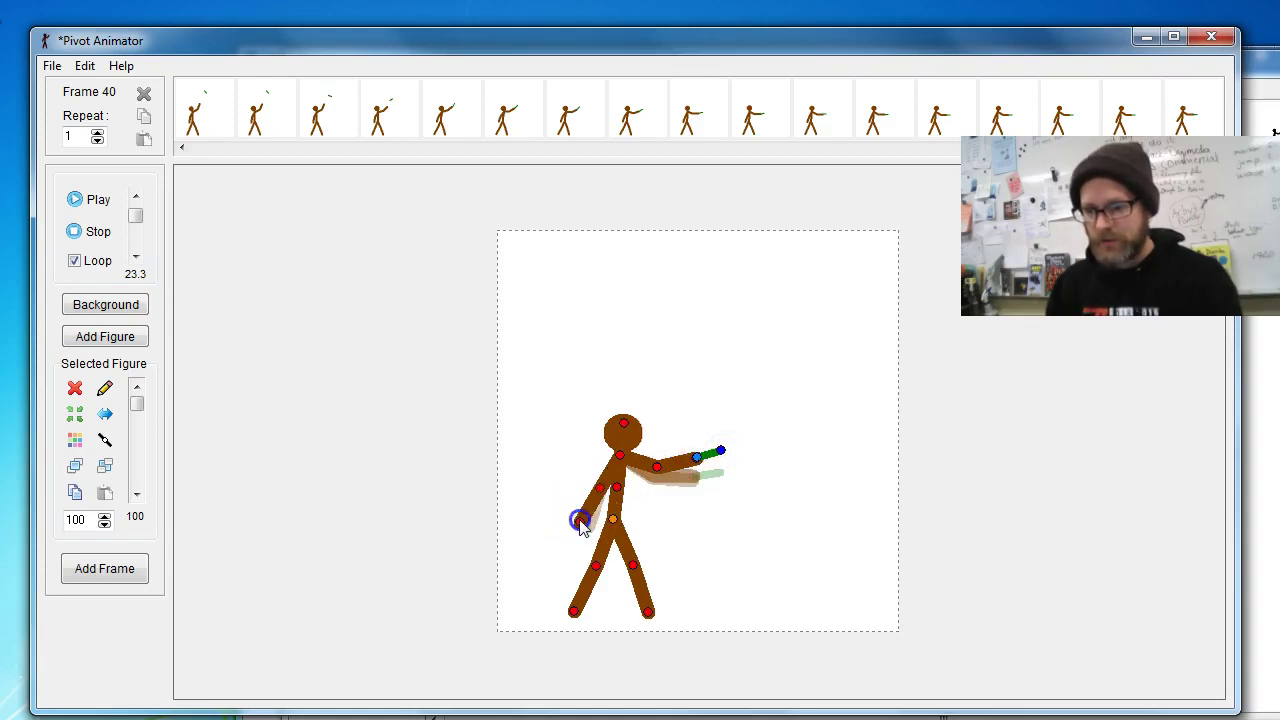
pyautogui.moveTo(580, 522); pyautogui.dragTo(597, 476)
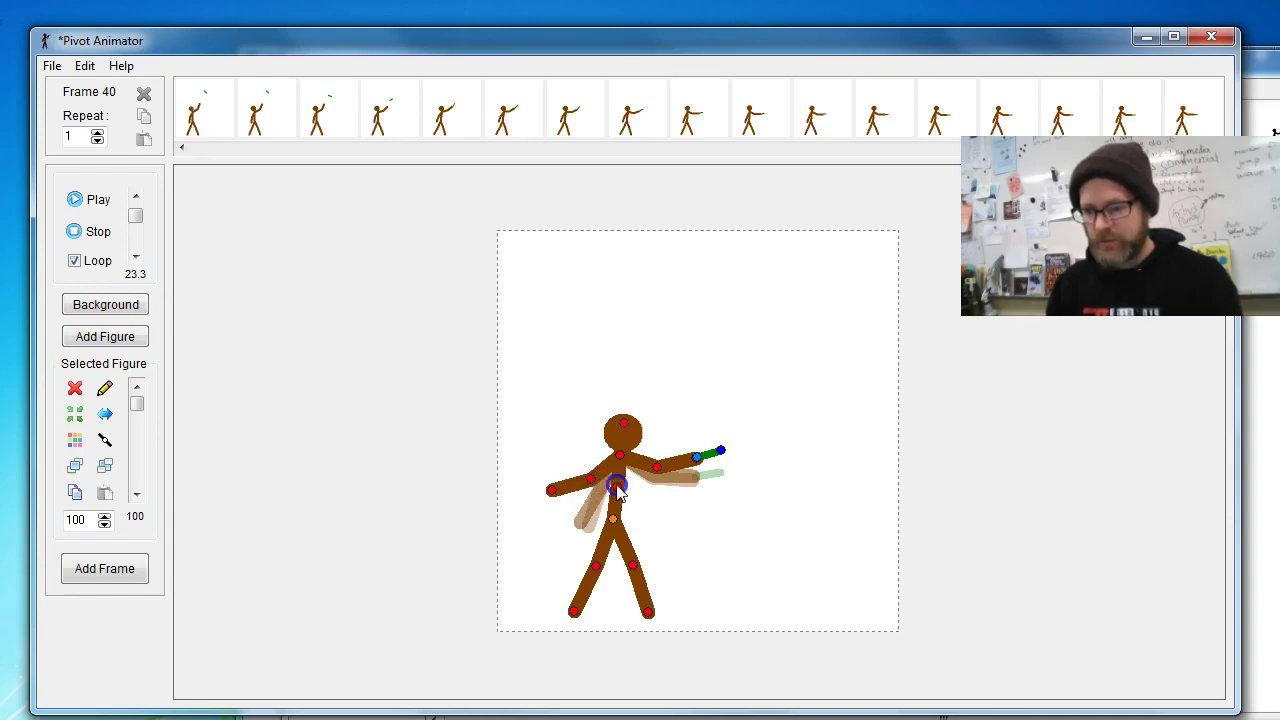
pyautogui.click(696, 457)
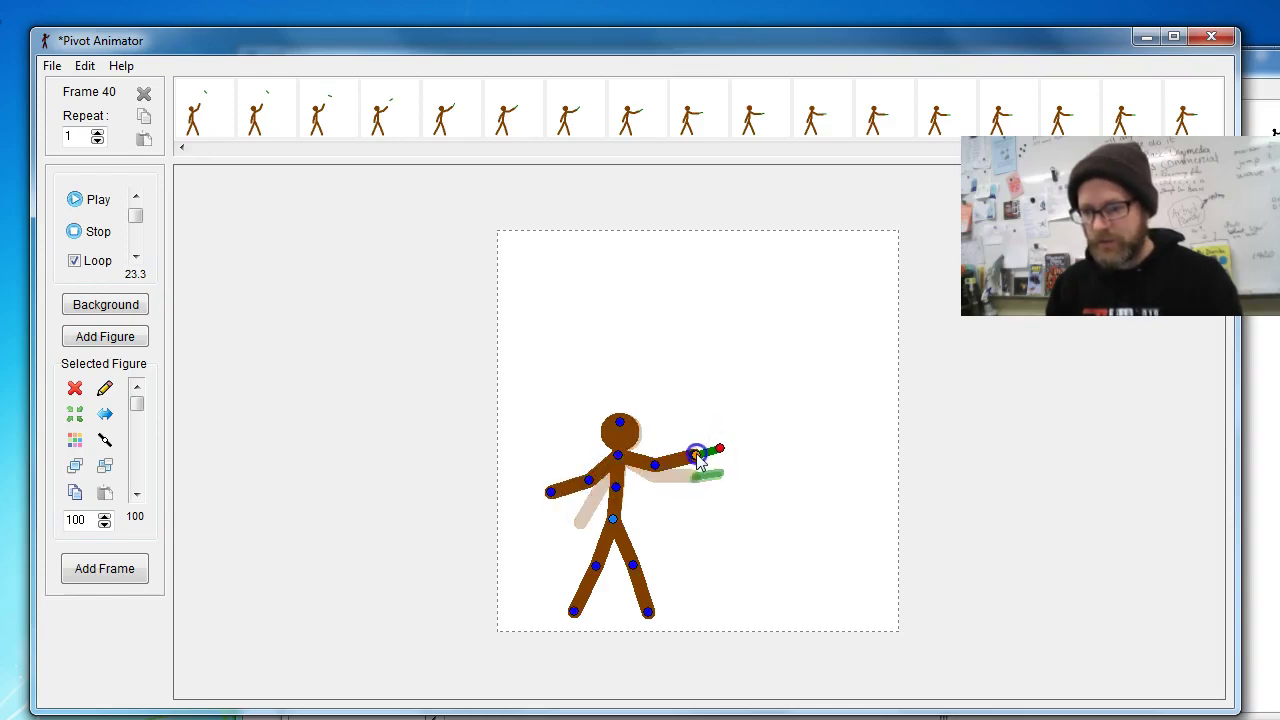
pyautogui.press('Return')
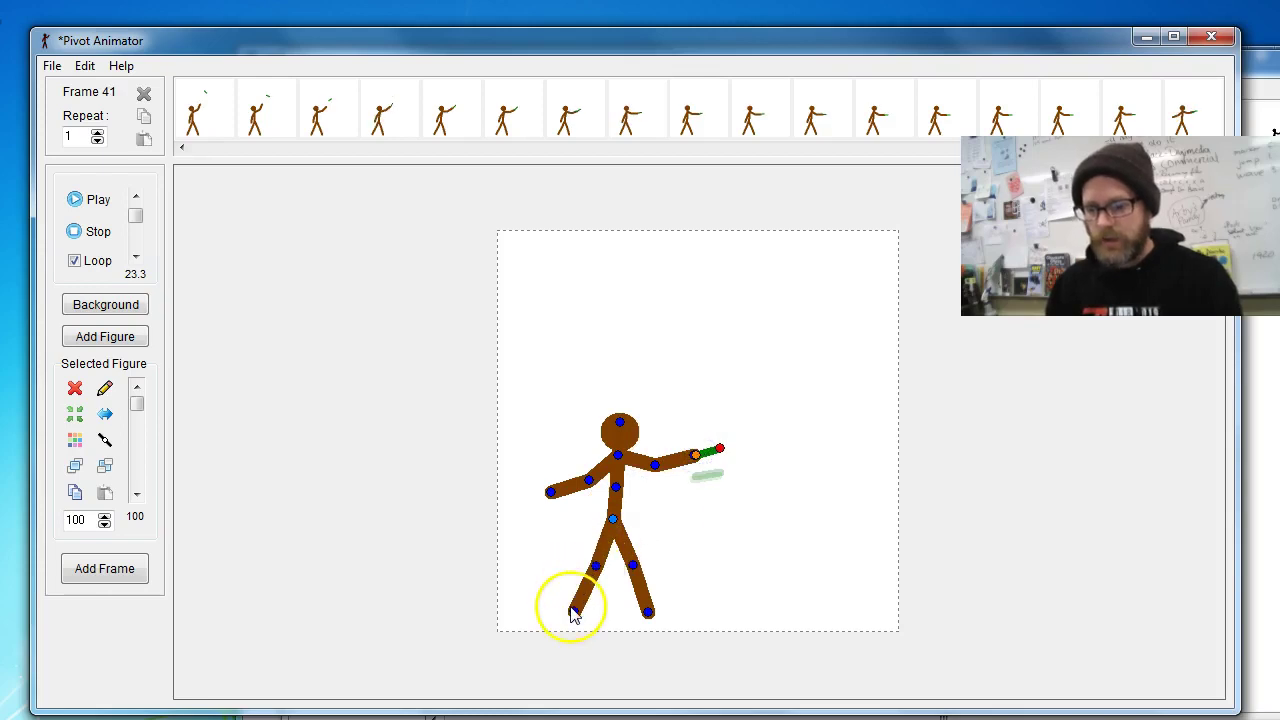
# - For frame 41, adjust the legs, raise both arms outward and upward, and move the marker back into the front hand
pyautogui.moveTo(574, 611); pyautogui.dragTo(582, 611)
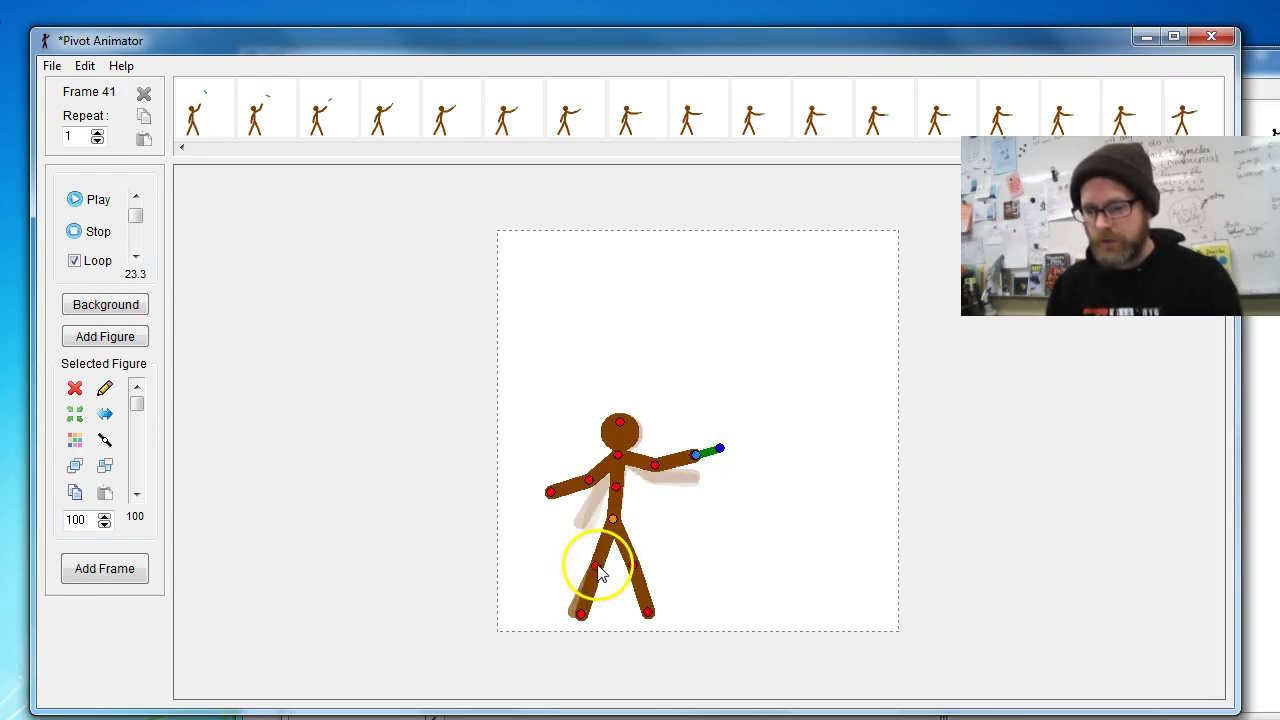
pyautogui.moveTo(597, 566); pyautogui.dragTo(635, 562)
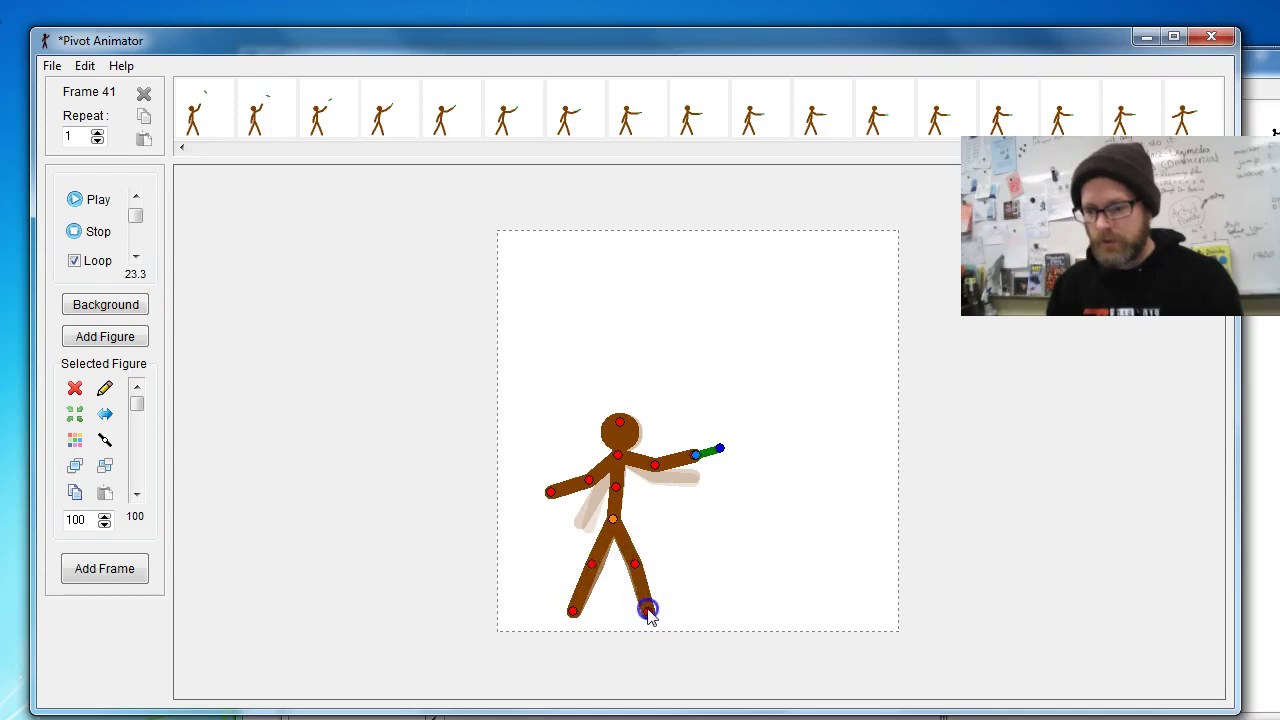
pyautogui.moveTo(617, 486); pyautogui.dragTo(655, 450)
pyautogui.click(622, 485)
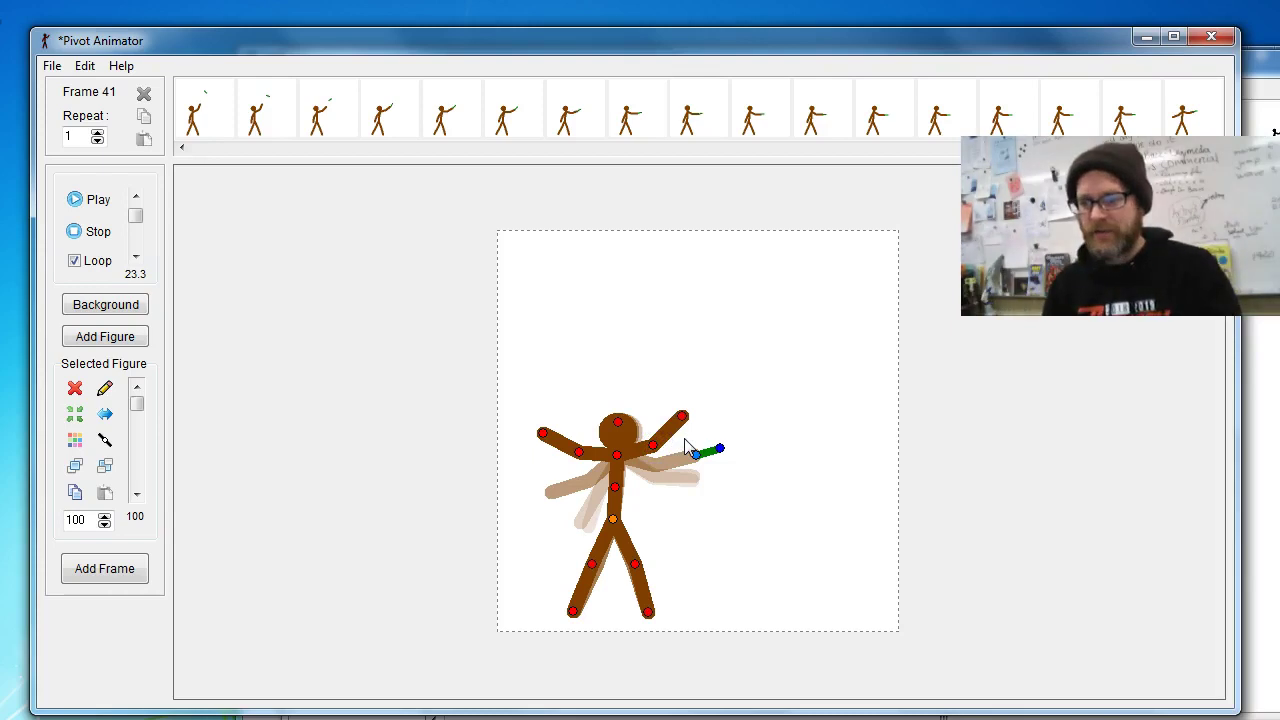
pyautogui.click(706, 464)
pyautogui.moveTo(698, 455); pyautogui.dragTo(690, 417)
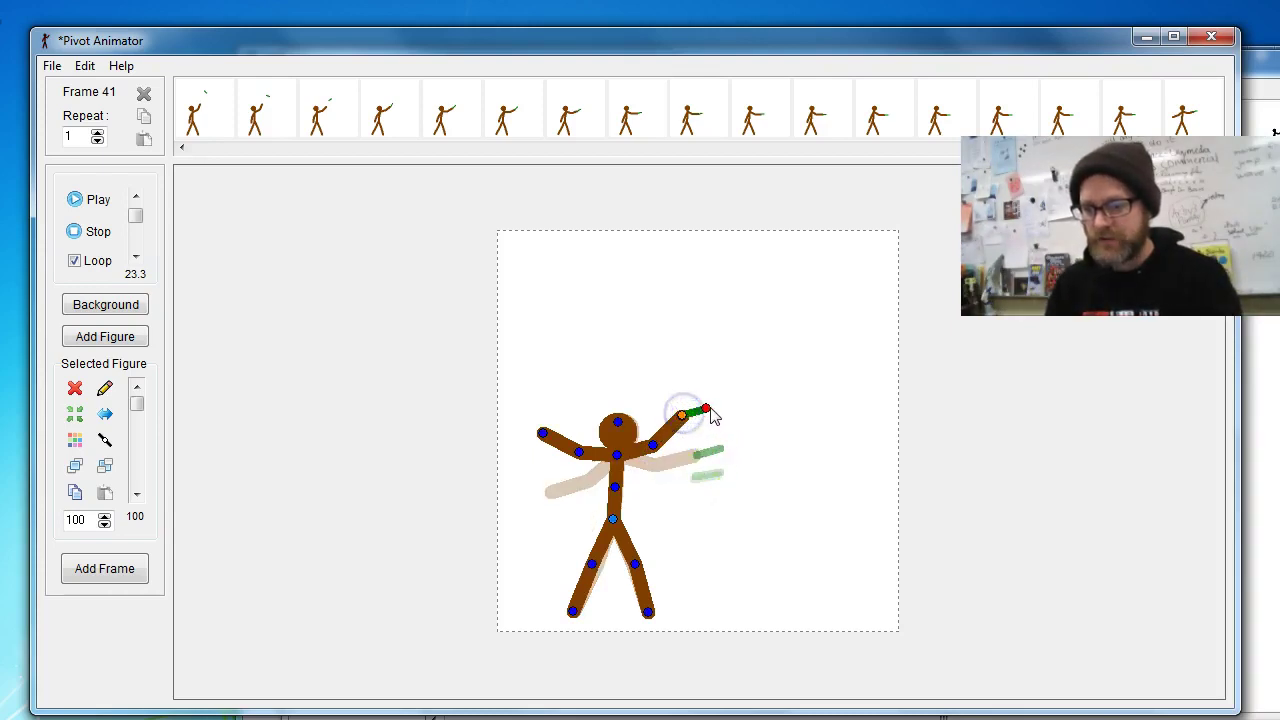
pyautogui.press('space')
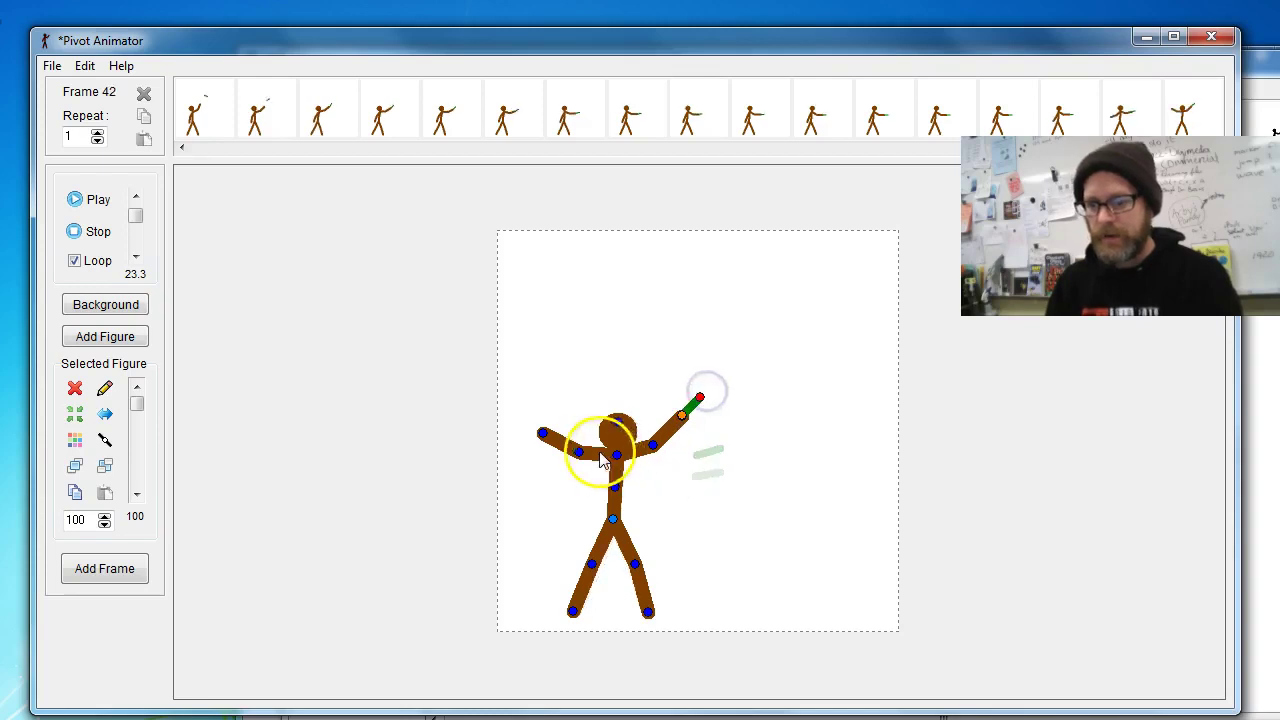
# - For frame 42, raise both arms above the head with the marker in the hand, and hold the pose through frame 46
pyautogui.moveTo(580, 450); pyautogui.dragTo(684, 370)
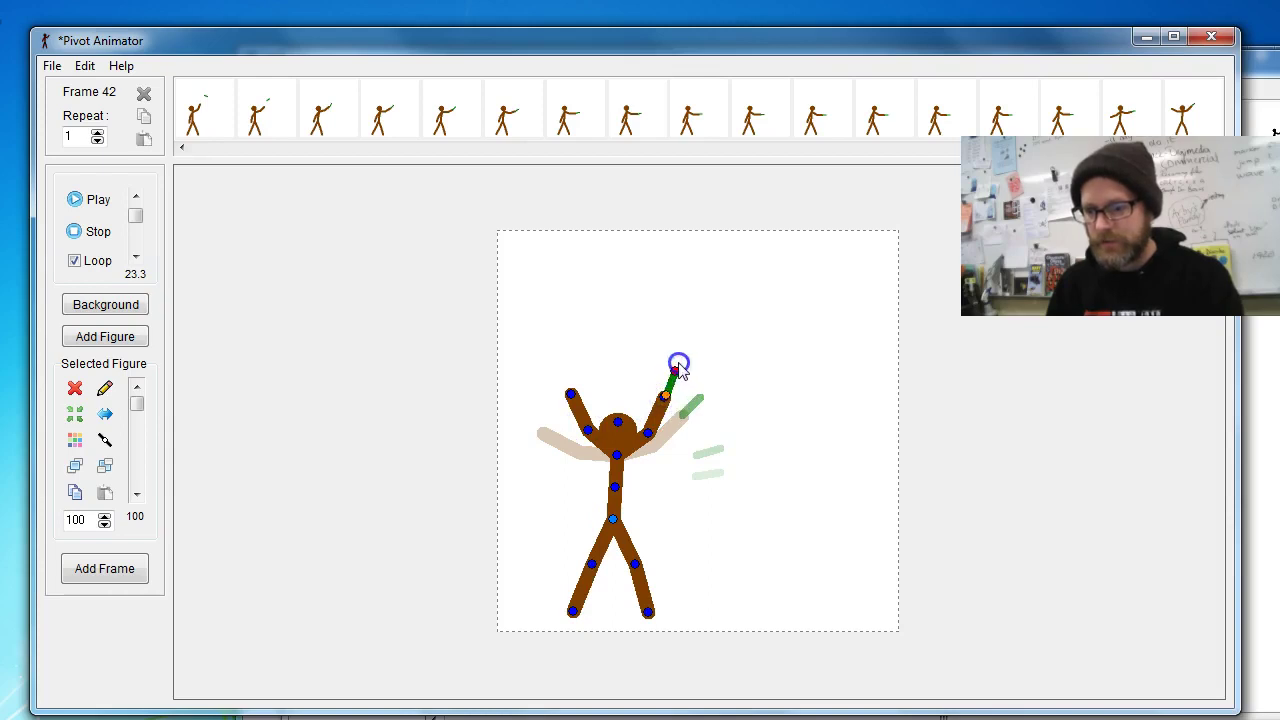
pyautogui.press('space')
pyautogui.press('space')
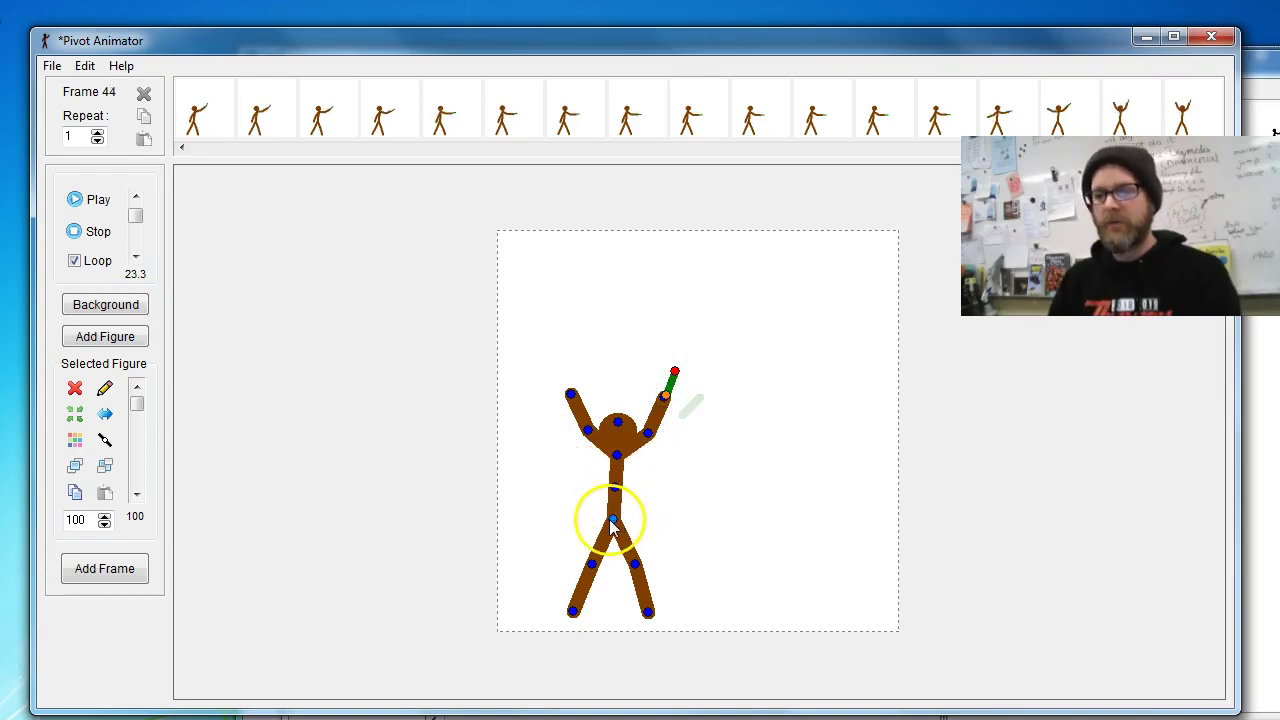
pyautogui.press('Return')
pyautogui.press('Return')
pyautogui.press('Return')
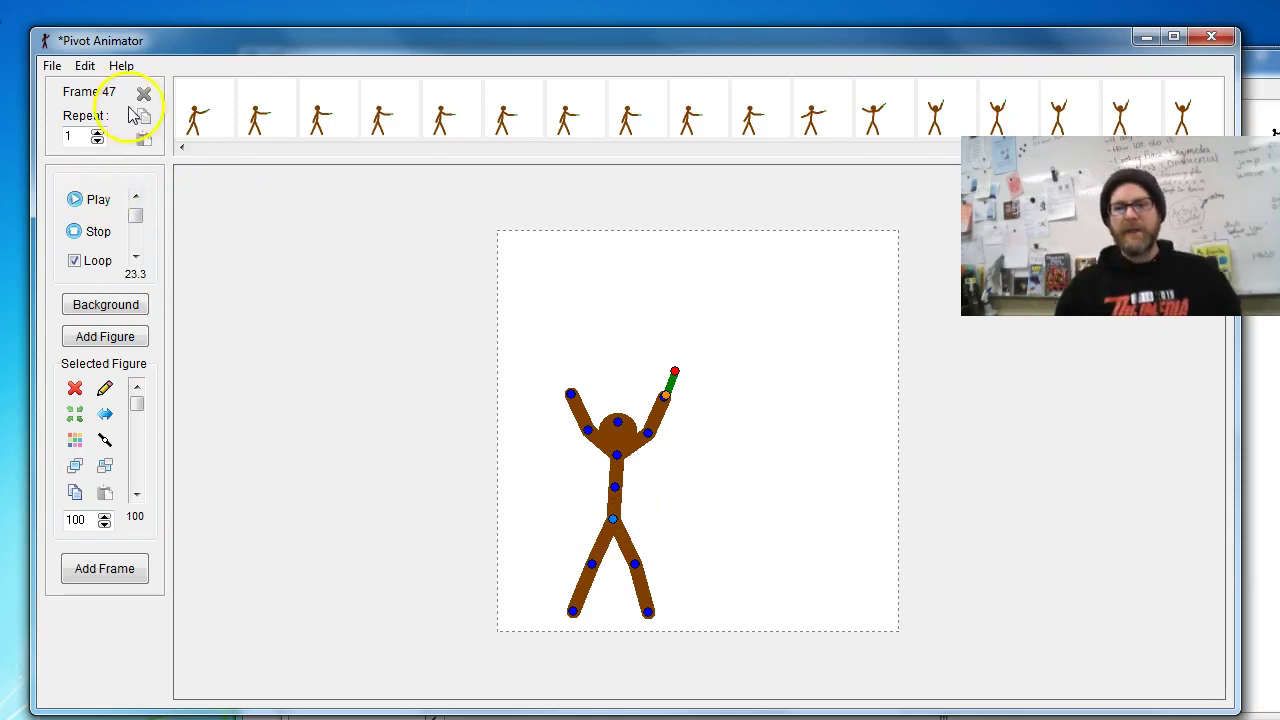
# - Play the animation to review the raised-arms ending and stop it
pyautogui.click(99, 200)
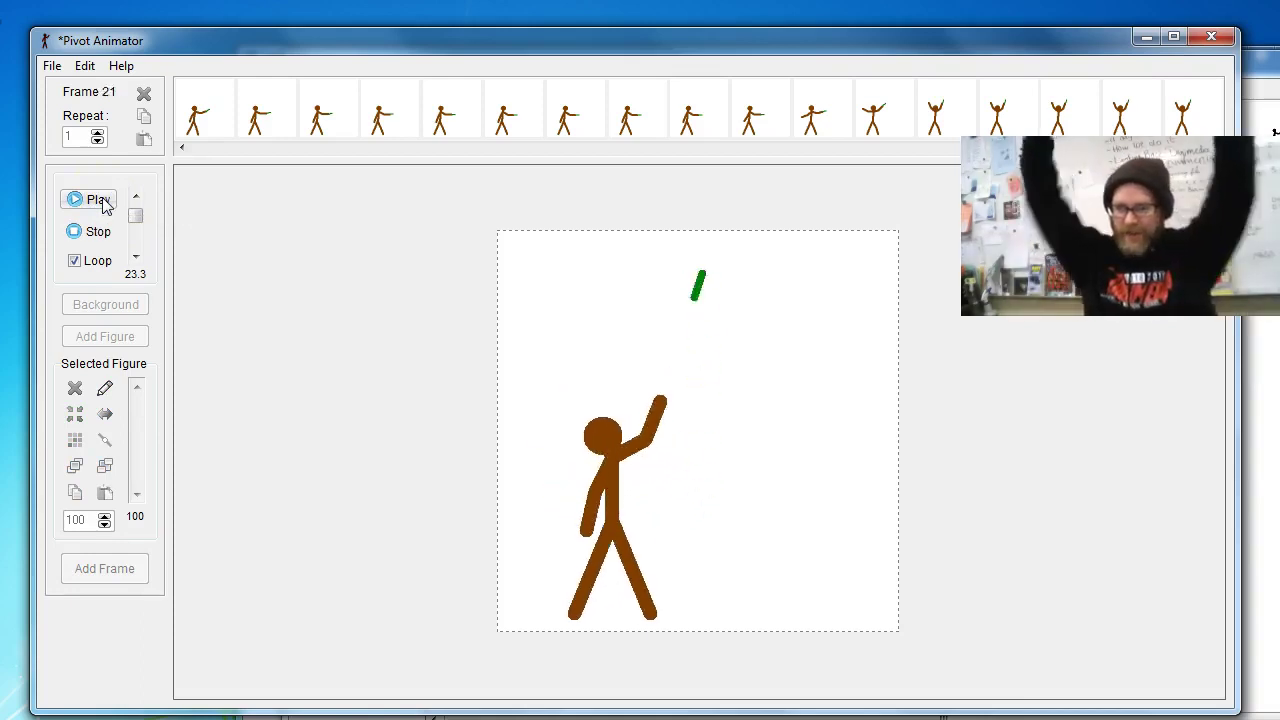
pyautogui.click(76, 231)
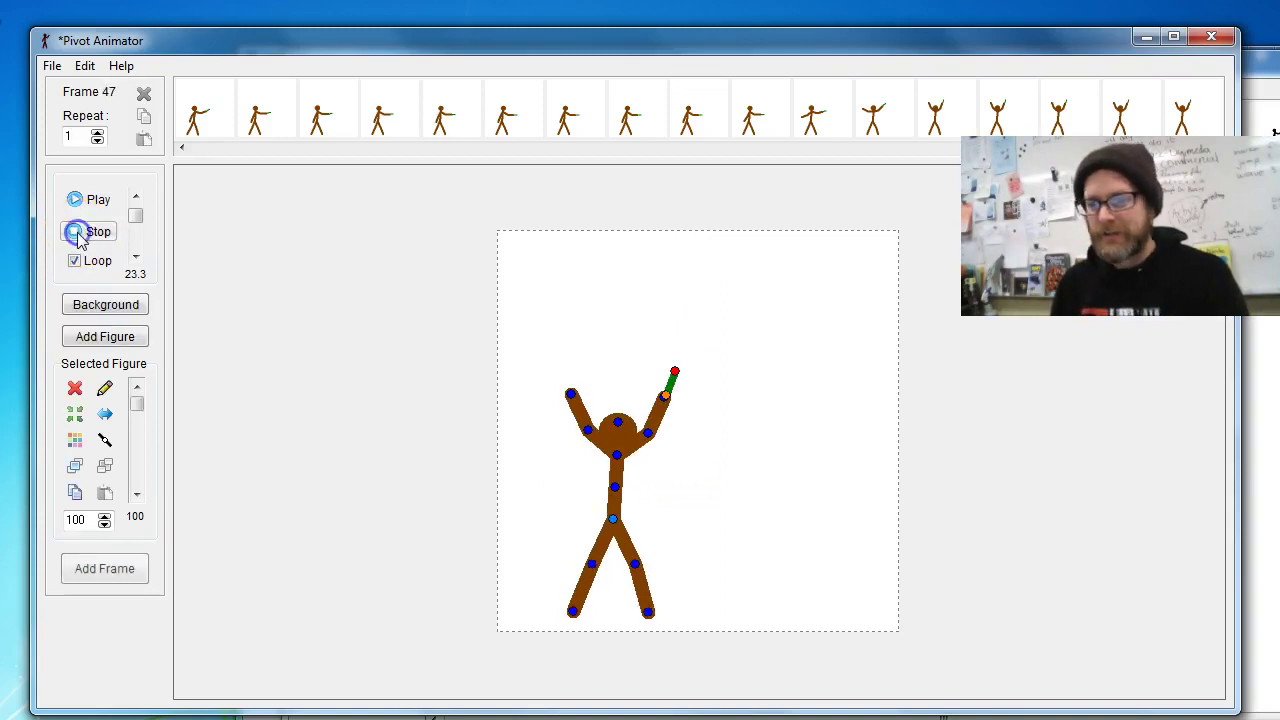
# - Extend the raised-arms hold by adding frames 47 through 60 without changing the figure or marker
pyautogui.click(1185, 110)
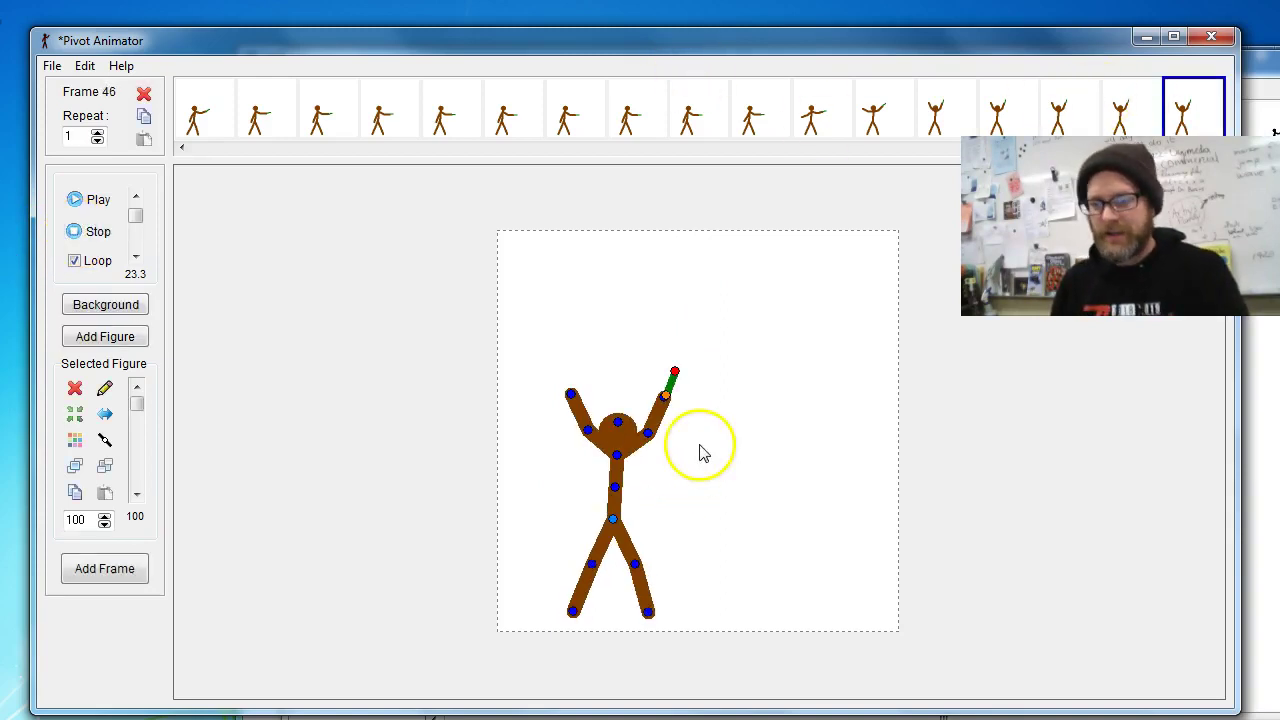
pyautogui.press('Return')
pyautogui.press('Return')
pyautogui.press('Return')
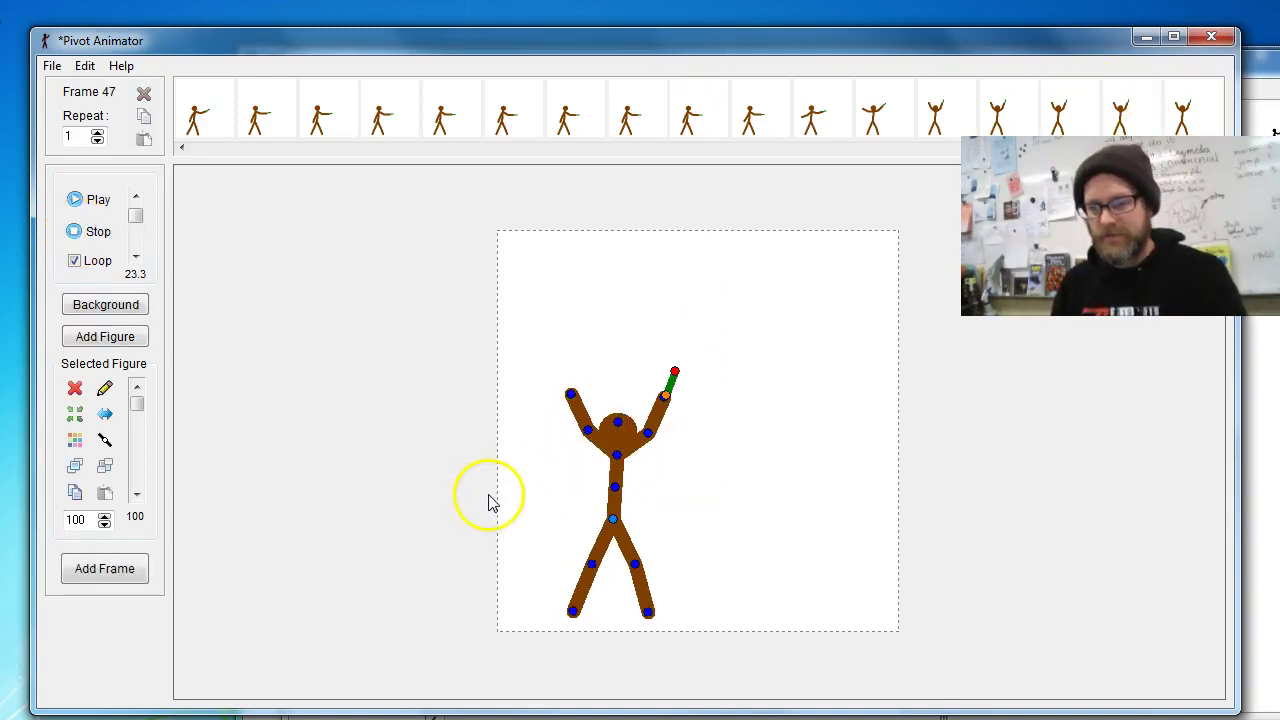
pyautogui.press('Return')
pyautogui.press('Return')
pyautogui.press('Return')
pyautogui.press('Return')
pyautogui.press('Return')
pyautogui.press('Return')
pyautogui.press('Return')
pyautogui.press('Return')
pyautogui.press('Return')
pyautogui.press('Return')
pyautogui.press('Return')
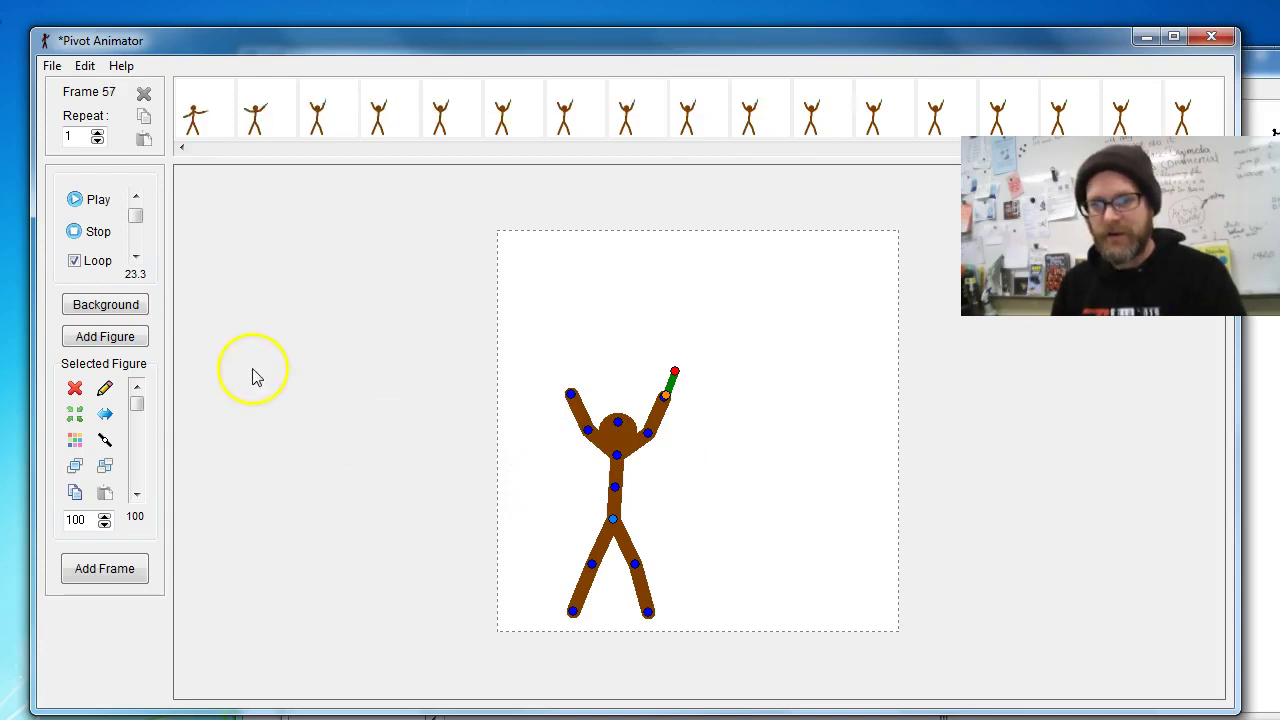
# - Play the animation to review the longer hold, and select the last frame, frame 60
pyautogui.click(92, 200)
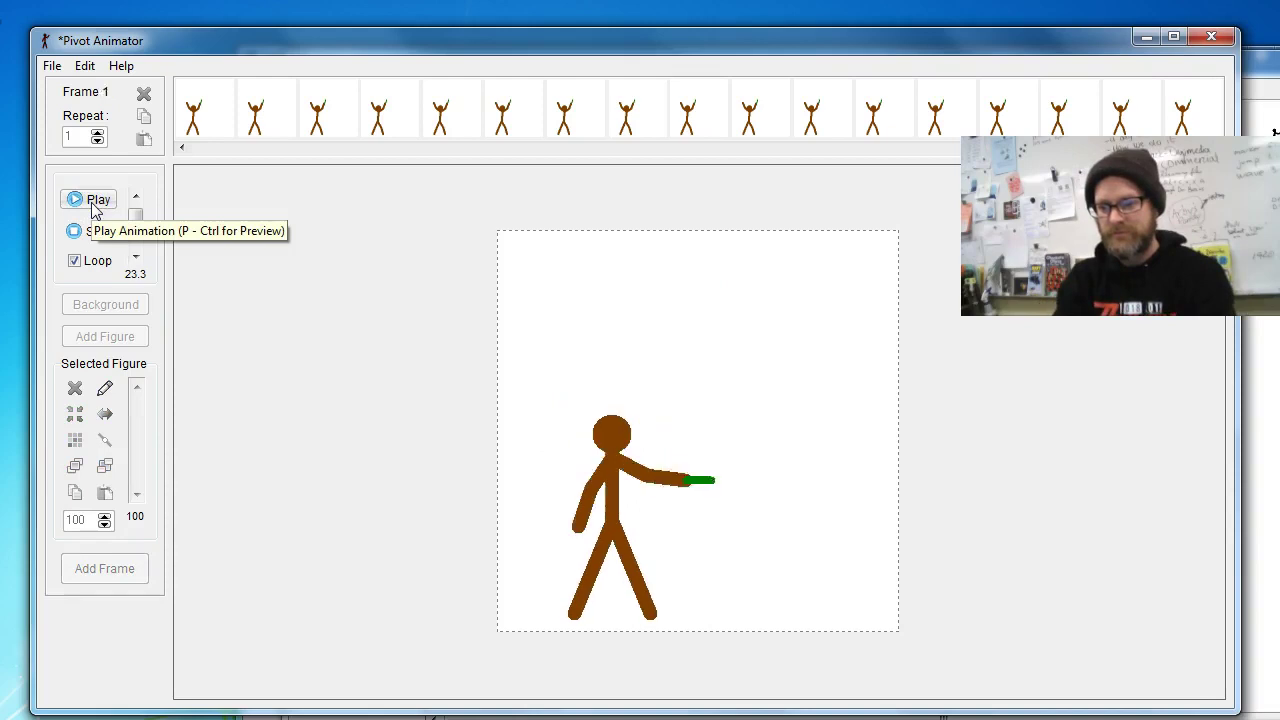
pyautogui.click(80, 236)
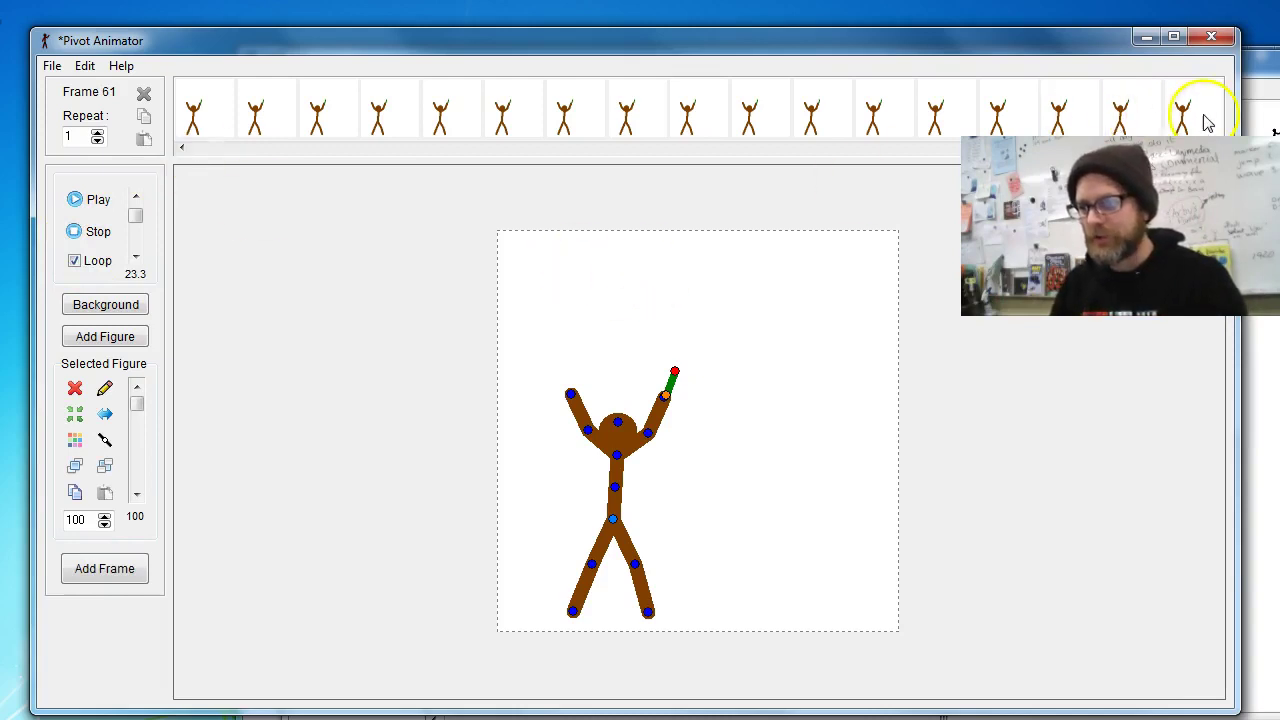
pyautogui.click(1207, 121)
pyautogui.click(96, 202)
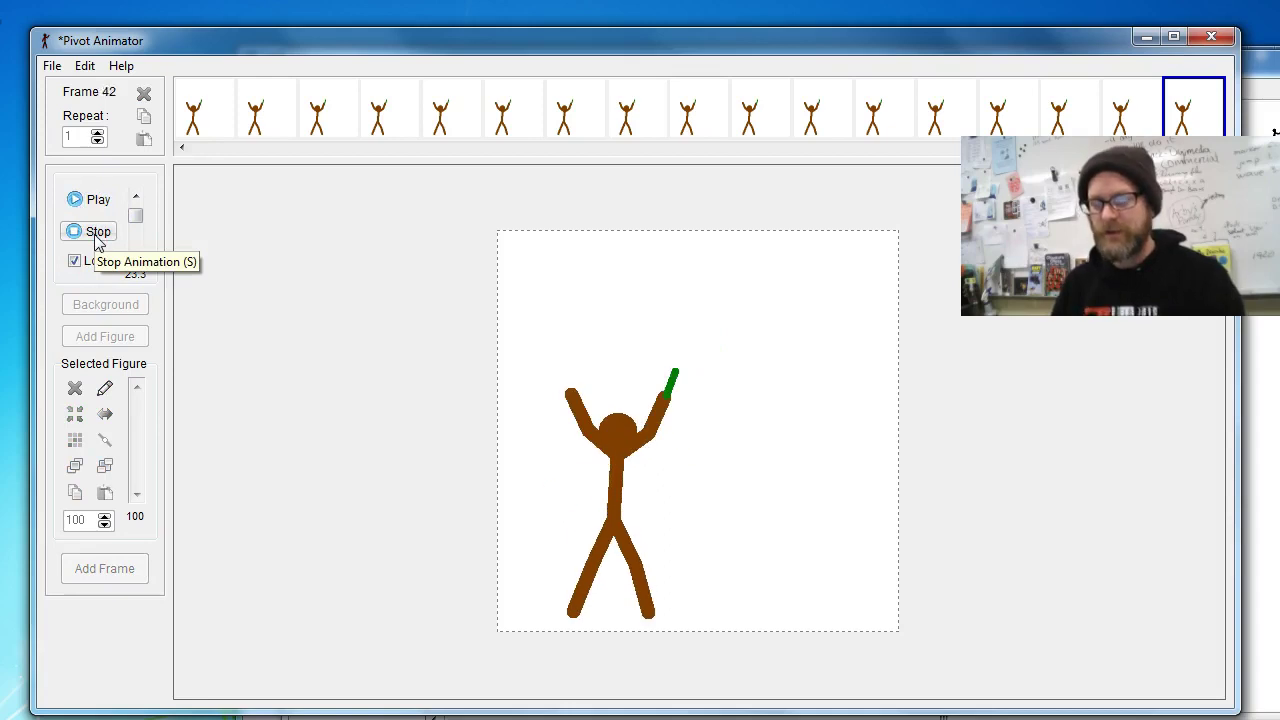
pyautogui.click(96, 235)
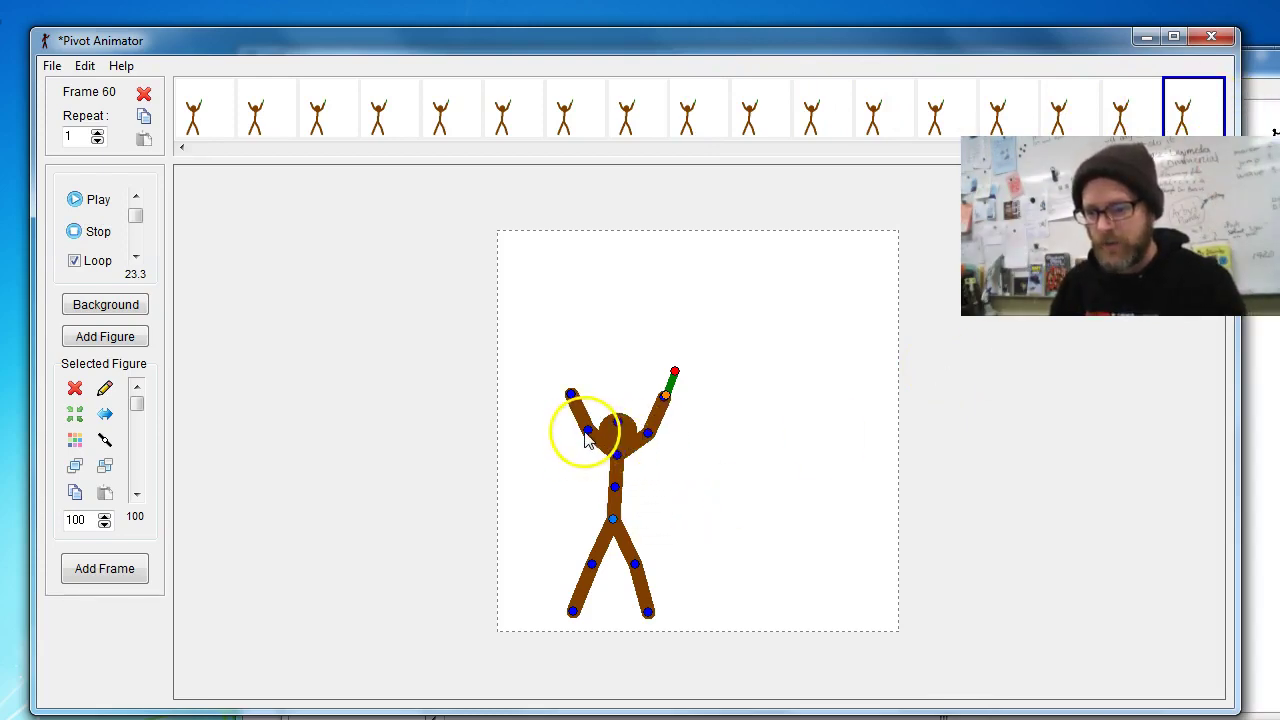
# - In frame 60, lower both arms partway outward and move the marker along with the front hand
pyautogui.moveTo(587, 430); pyautogui.dragTo(578, 455)
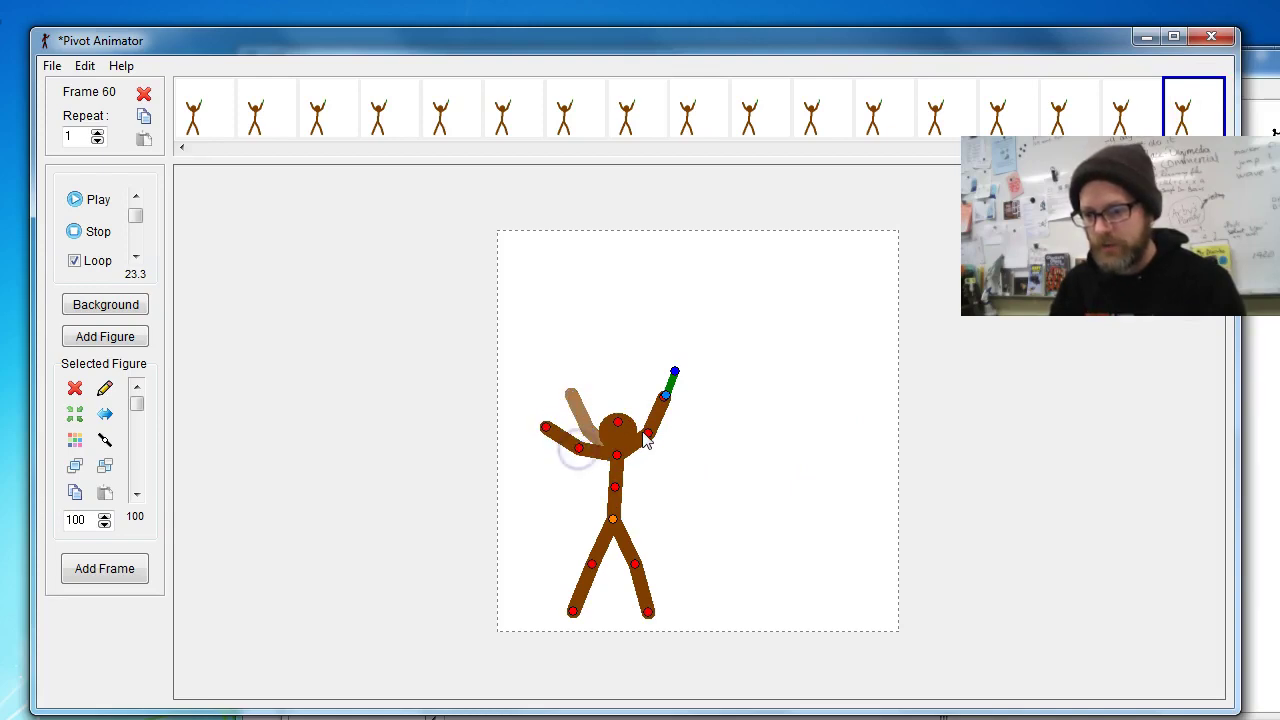
pyautogui.moveTo(648, 432); pyautogui.dragTo(686, 412)
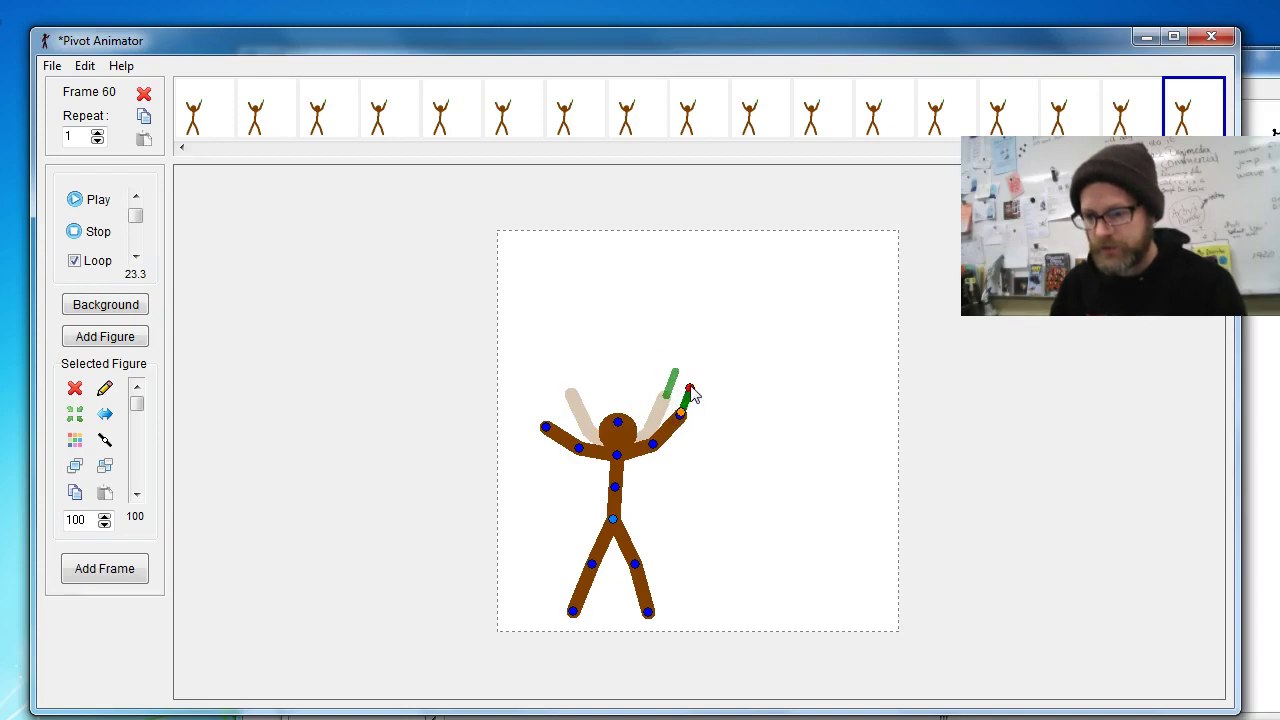
pyautogui.press('space')
# - For frame 61, swing the rear arm down, lower the front arm, and move and tilt the marker to follow the hand
pyautogui.moveTo(578, 448); pyautogui.dragTo(556, 500)
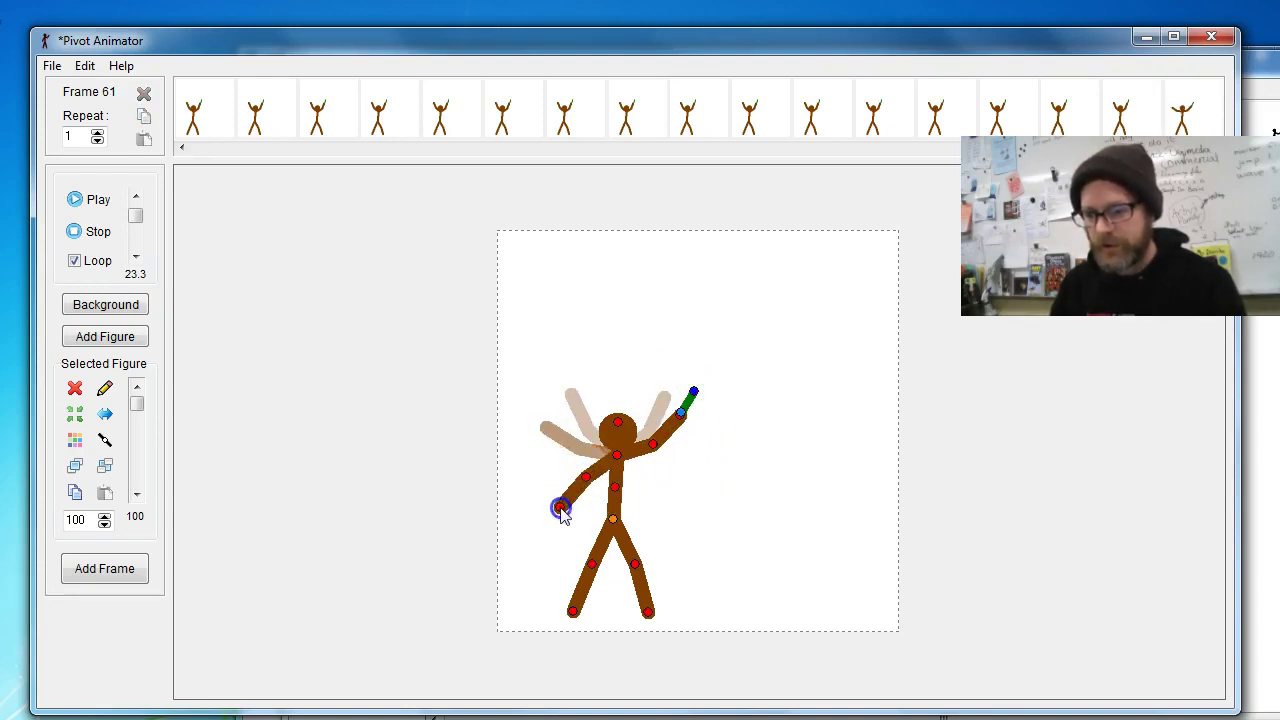
pyautogui.moveTo(652, 443); pyautogui.dragTo(660, 472)
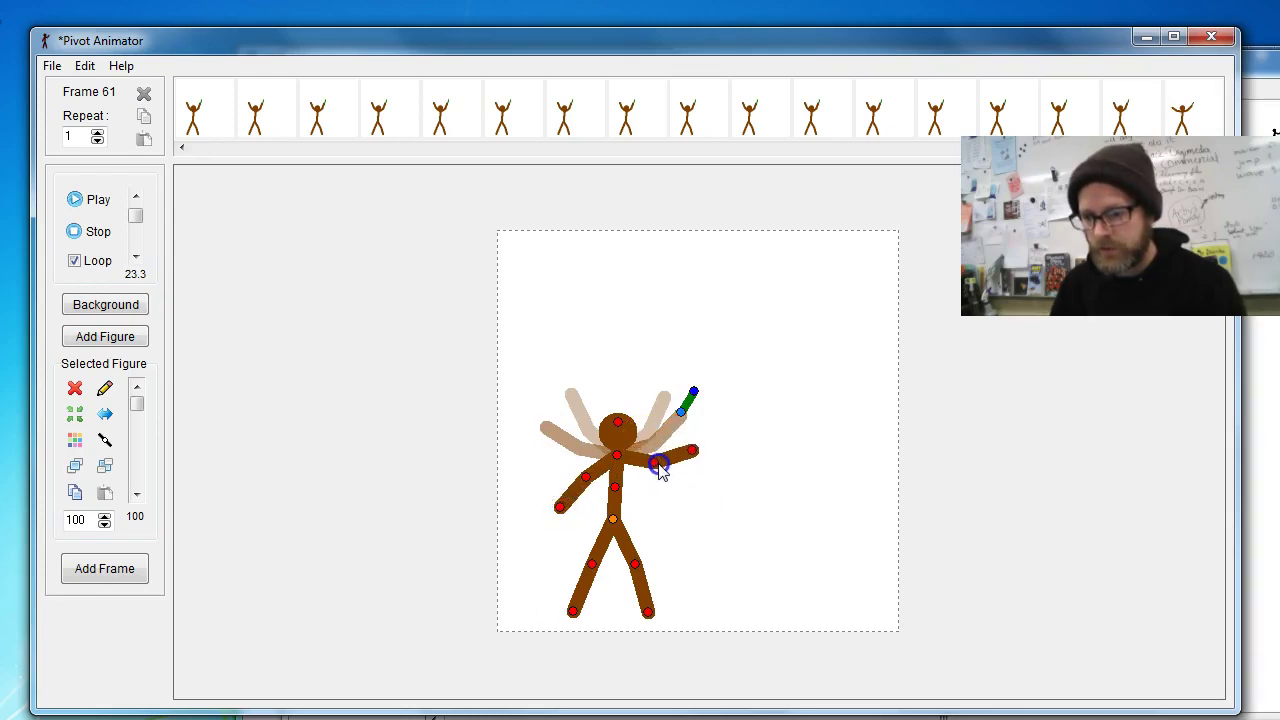
pyautogui.moveTo(680, 416); pyautogui.dragTo(695, 450)
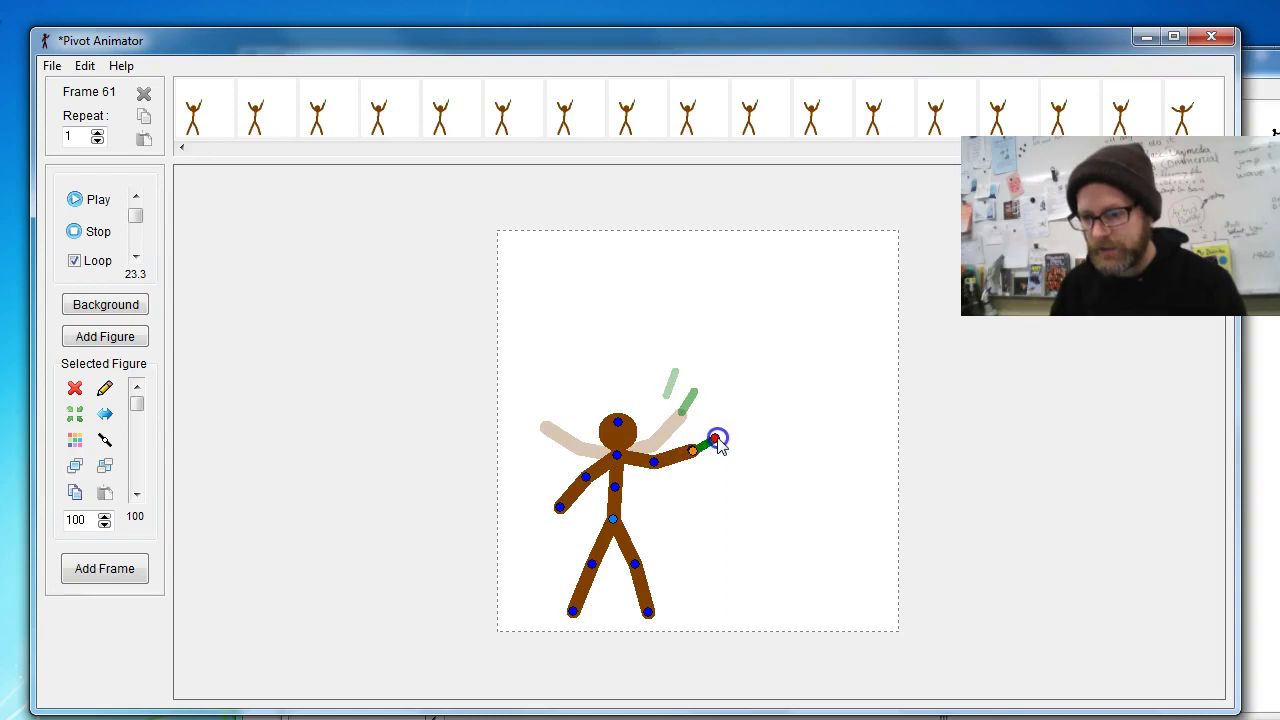
pyautogui.press('Return')
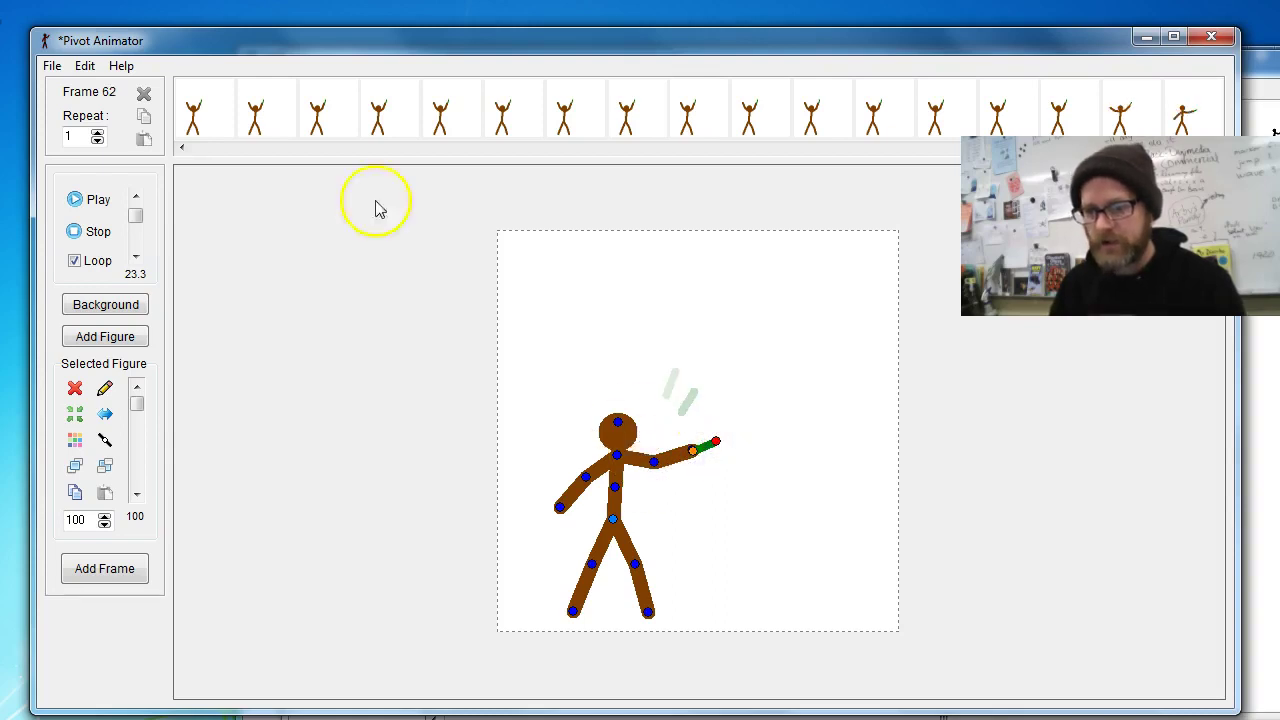
# - Play the complete looping animation to review the arms coming back down, and stop it
pyautogui.click(98, 199)
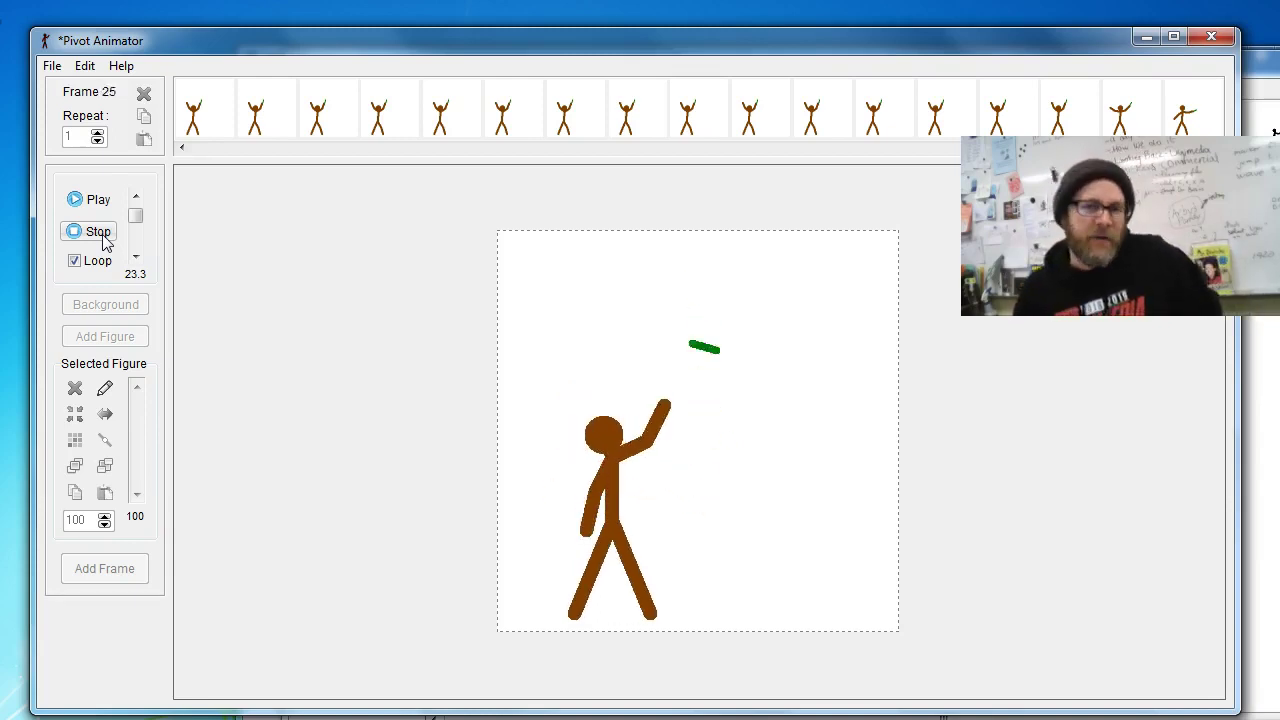
pyautogui.click(98, 236)
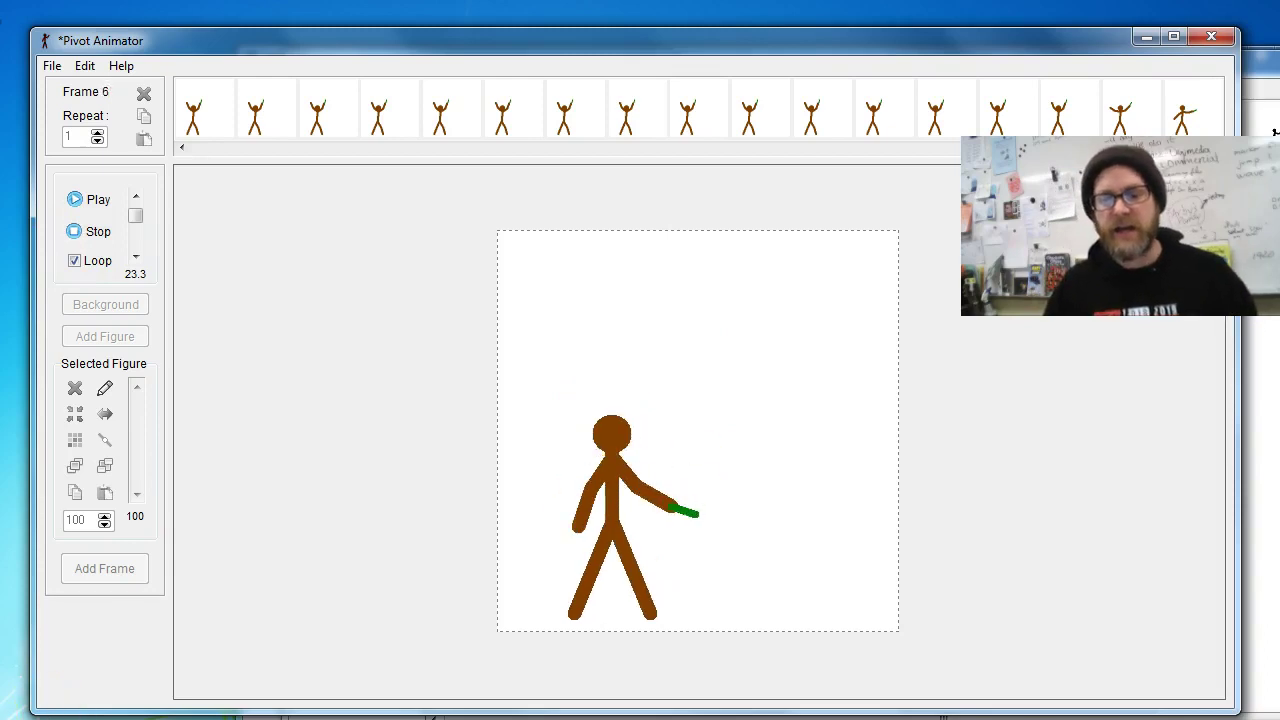